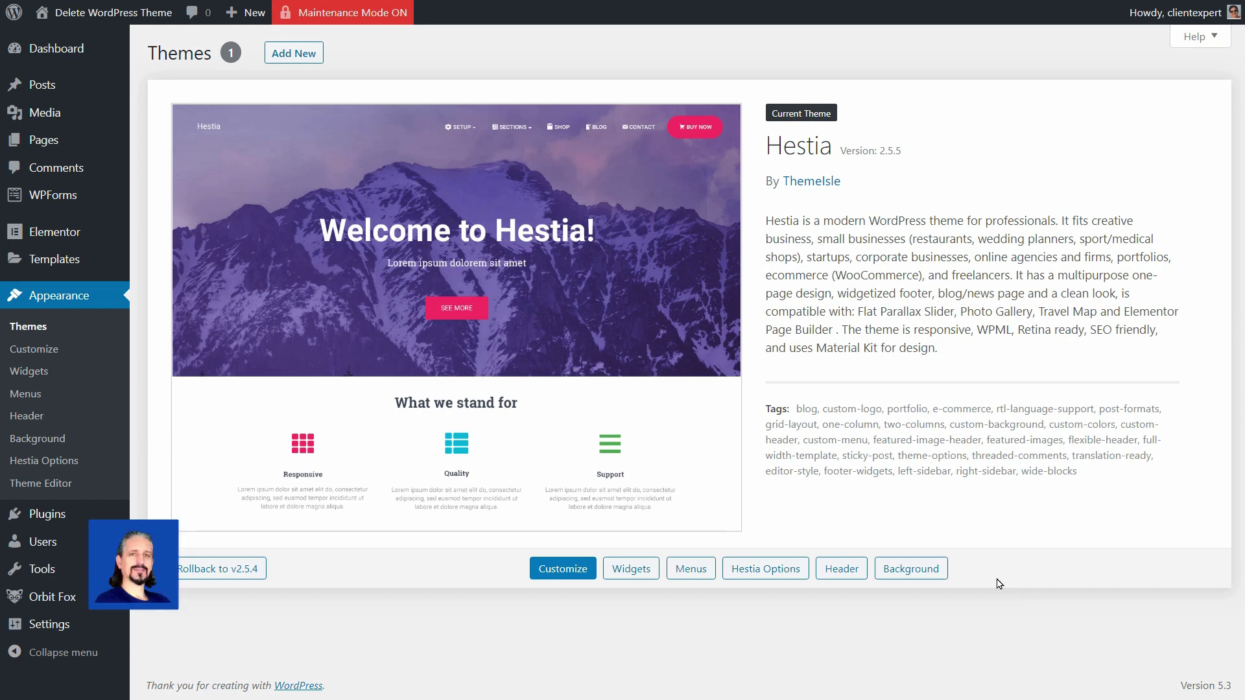
Step: Search the theme directory for 'neve', then install and activate the Neve theme
left_click(298, 53)
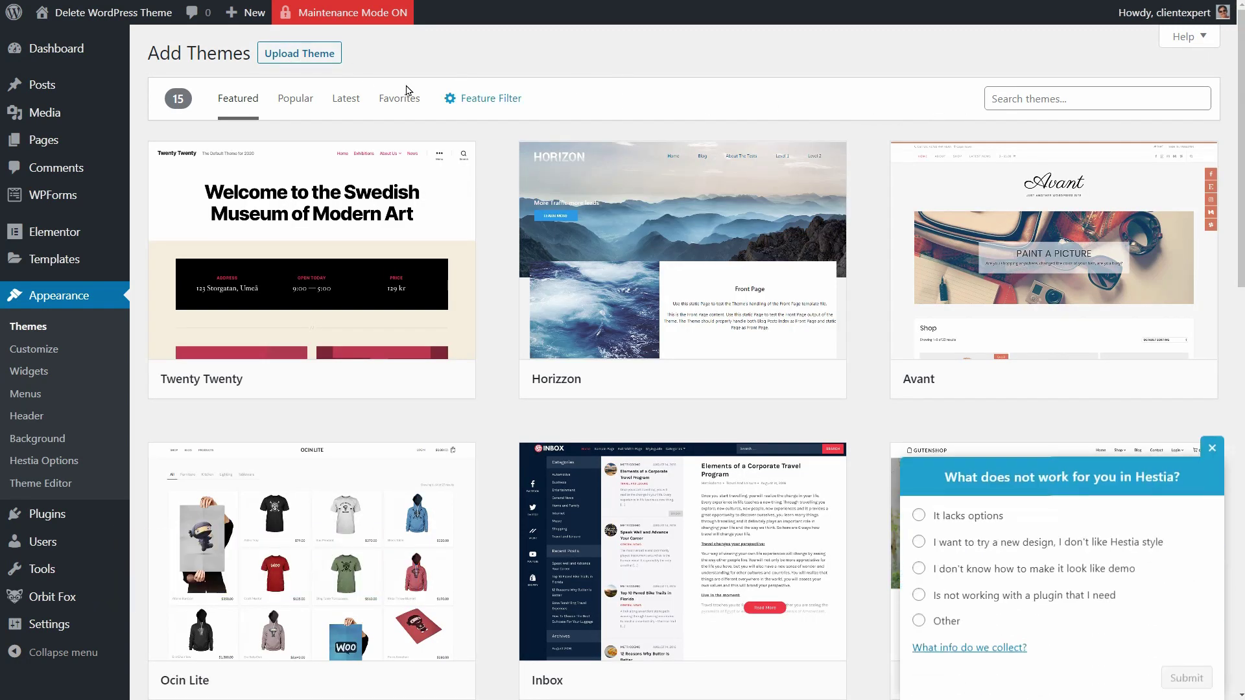
left_click(320, 62)
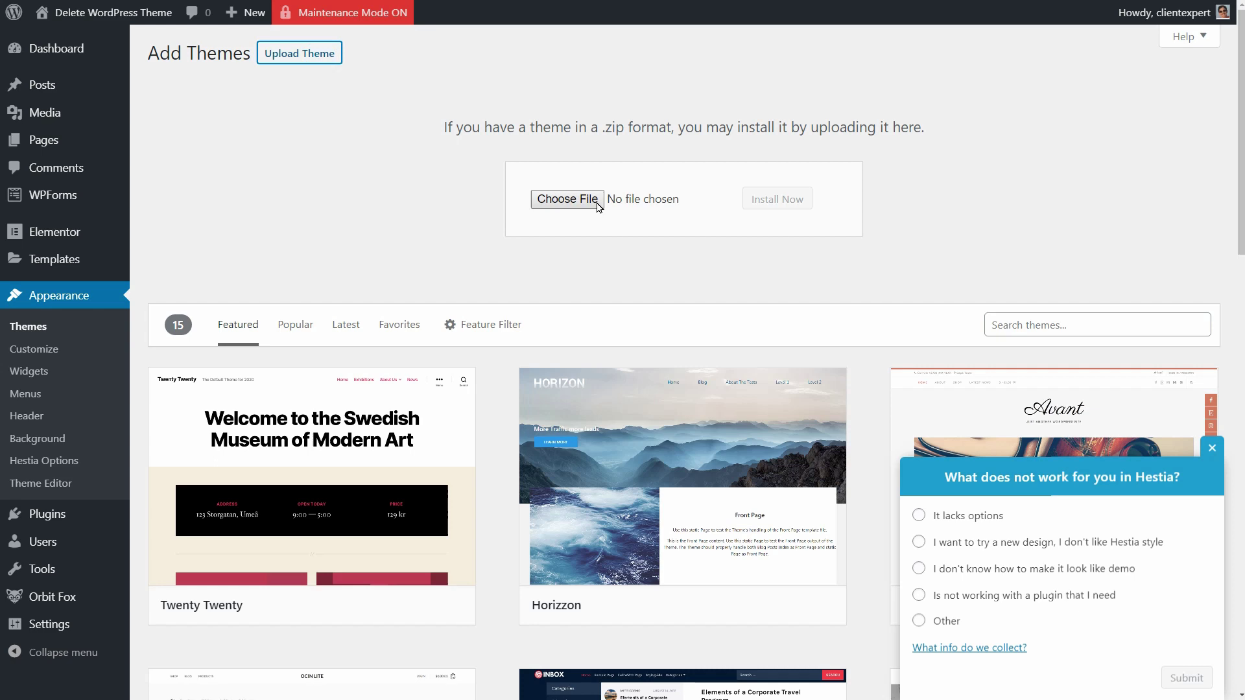
left_click(1002, 324)
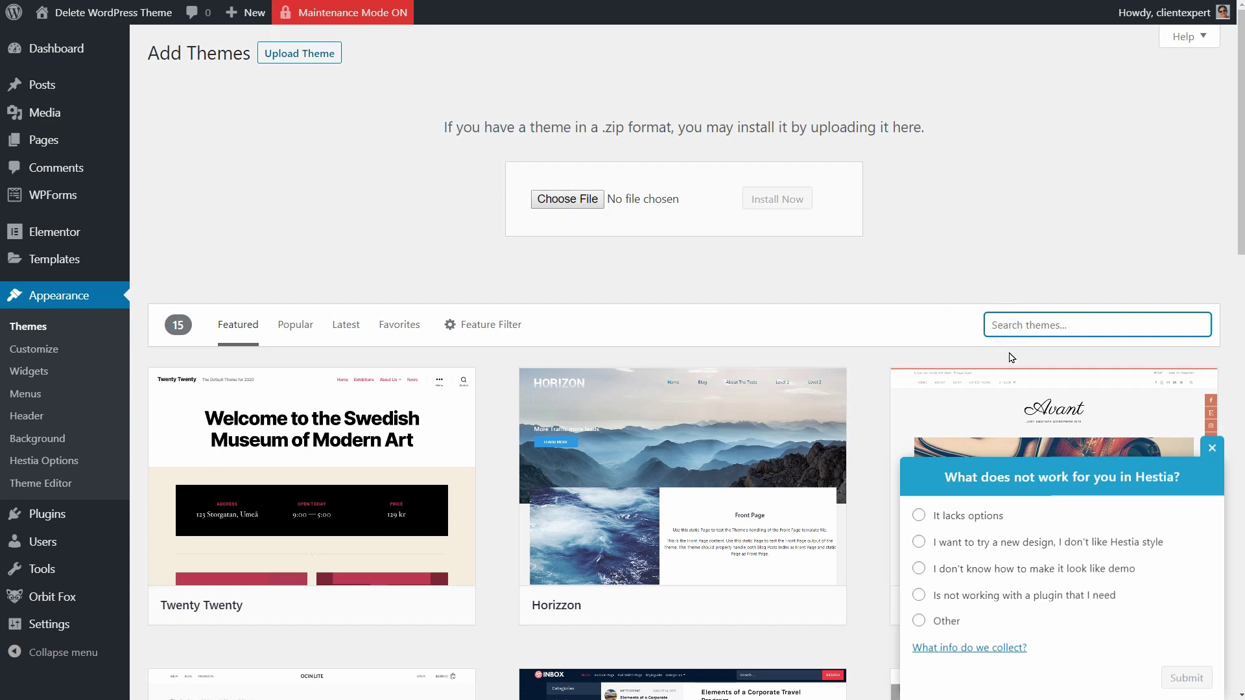
type("neve")
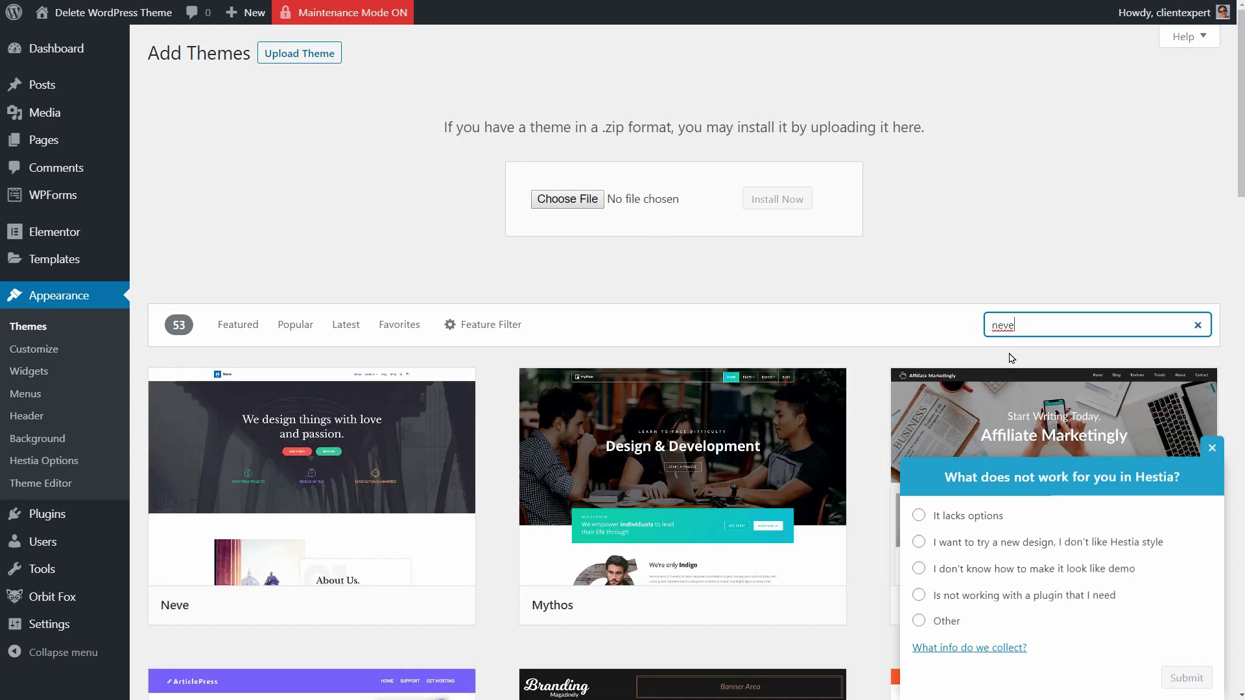
mouse_move(399, 494)
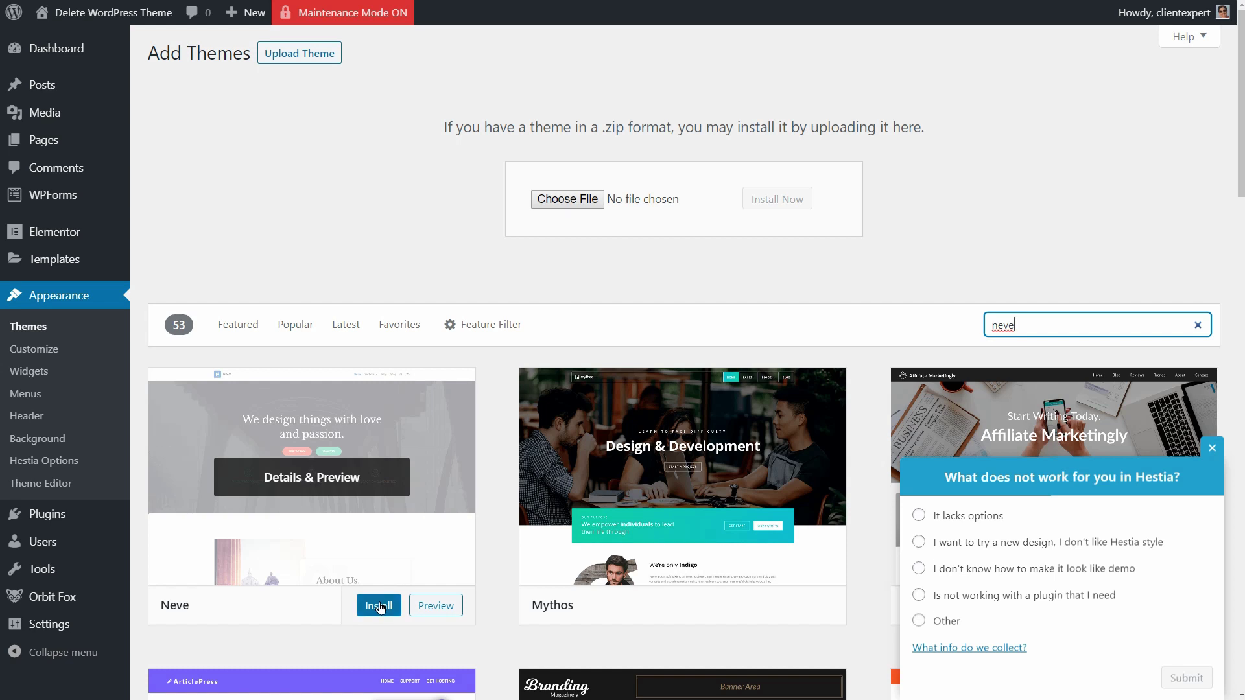
left_click(380, 607)
left_click(363, 613)
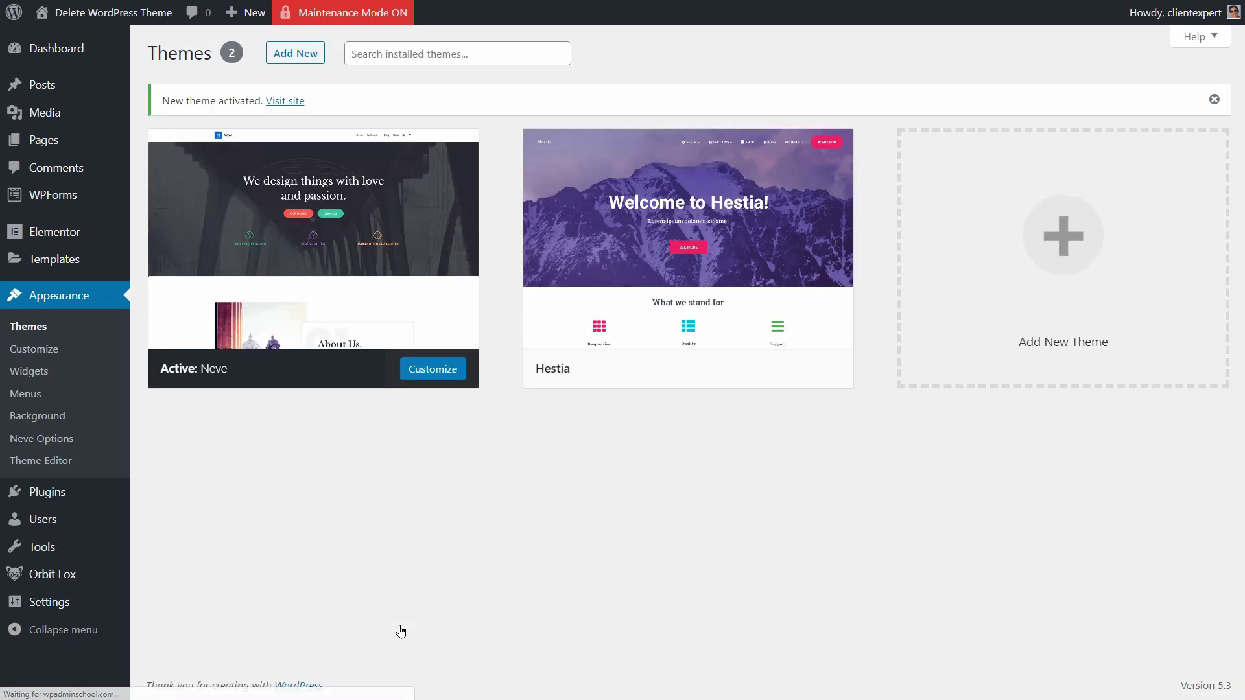
Step: Reactivate Hestia from its theme details and visit the live site's front page
left_click(696, 243)
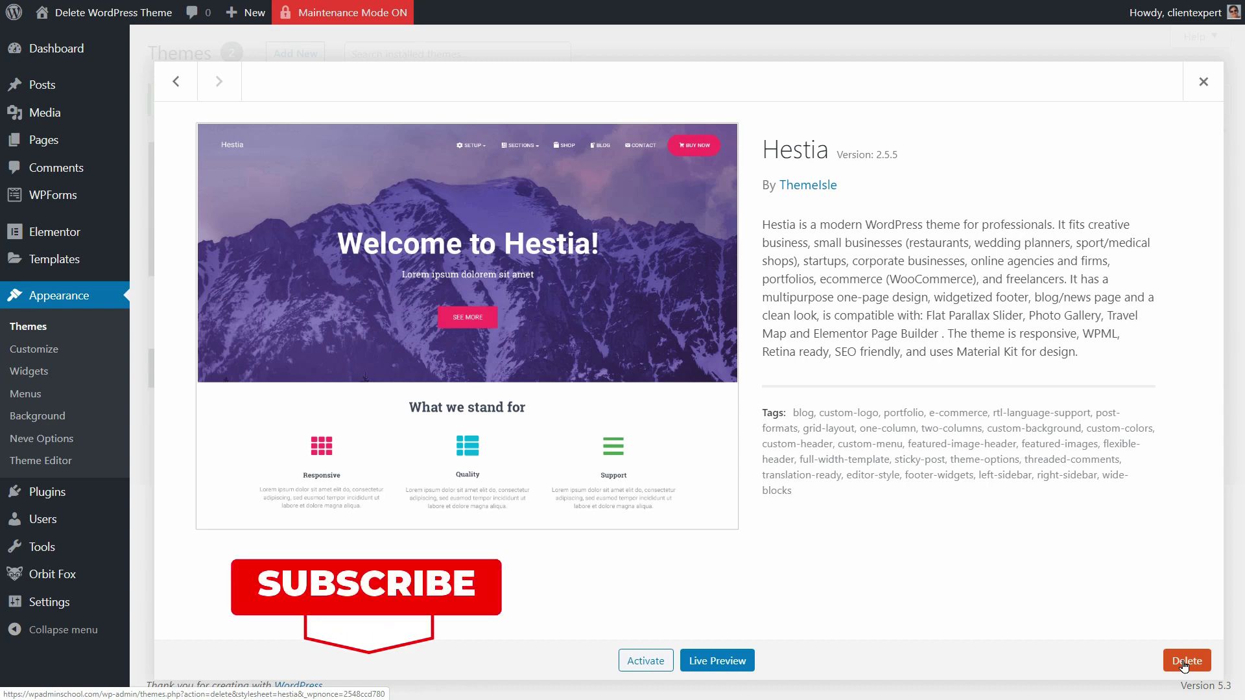
left_click(642, 660)
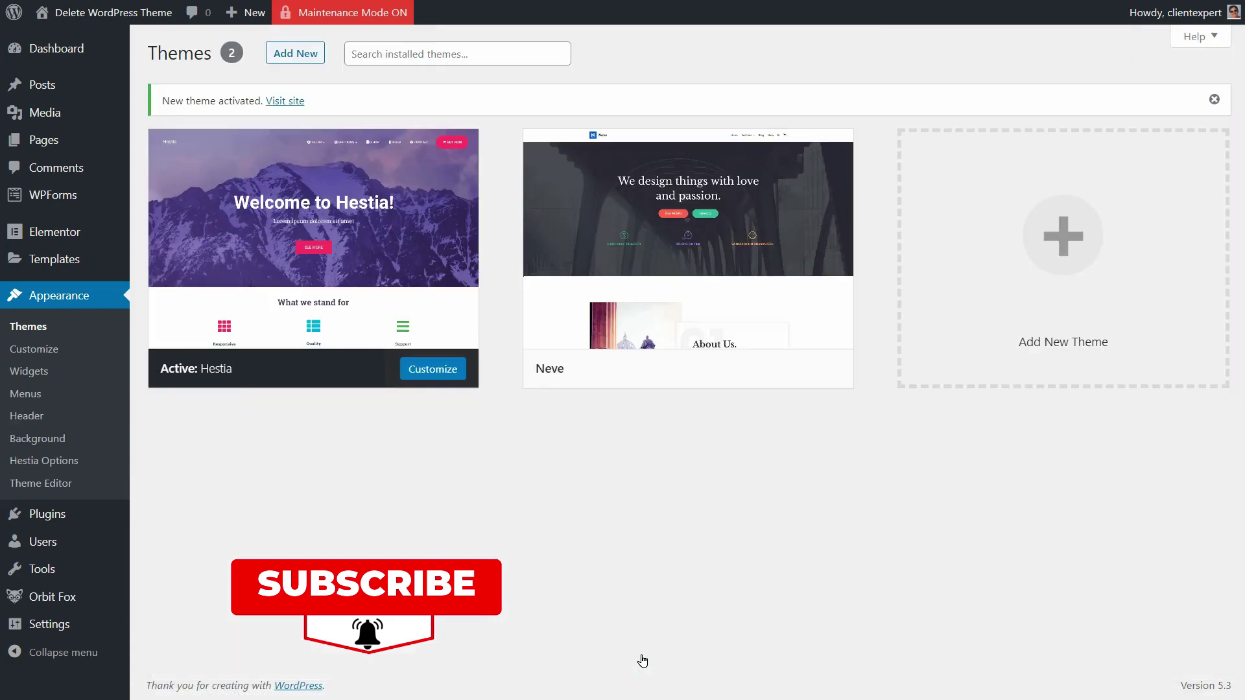
left_click(289, 102)
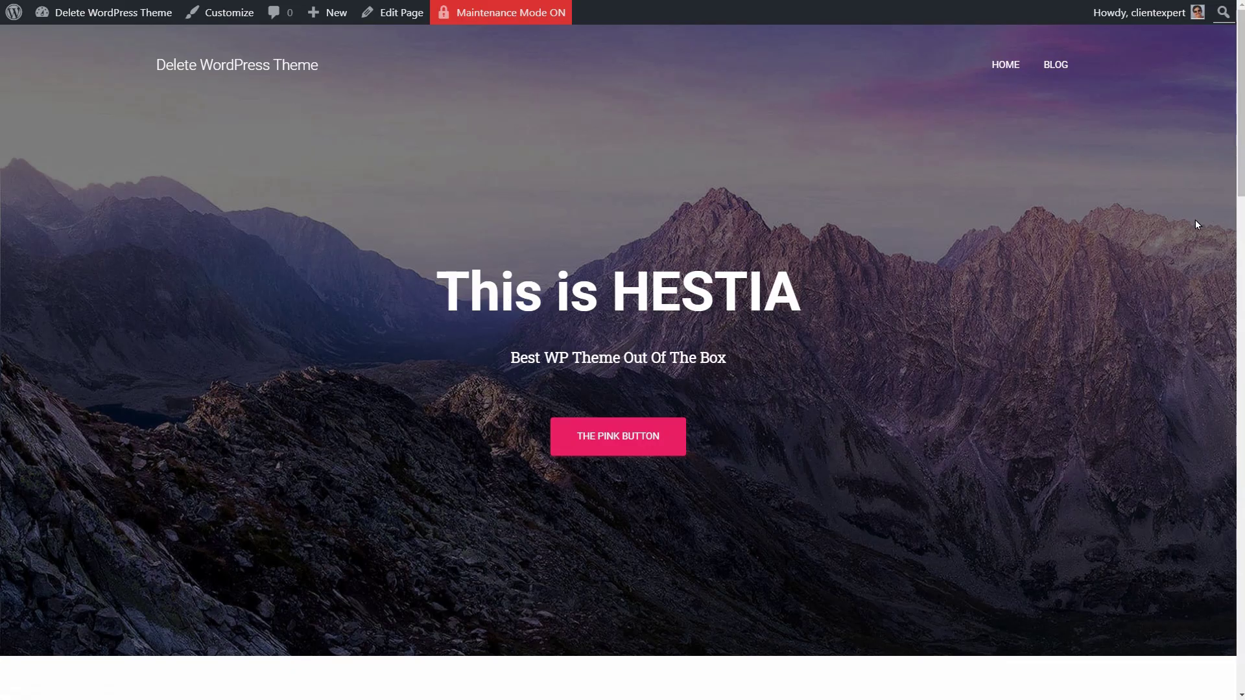
left_click_drag(1242, 149, 1243, 638)
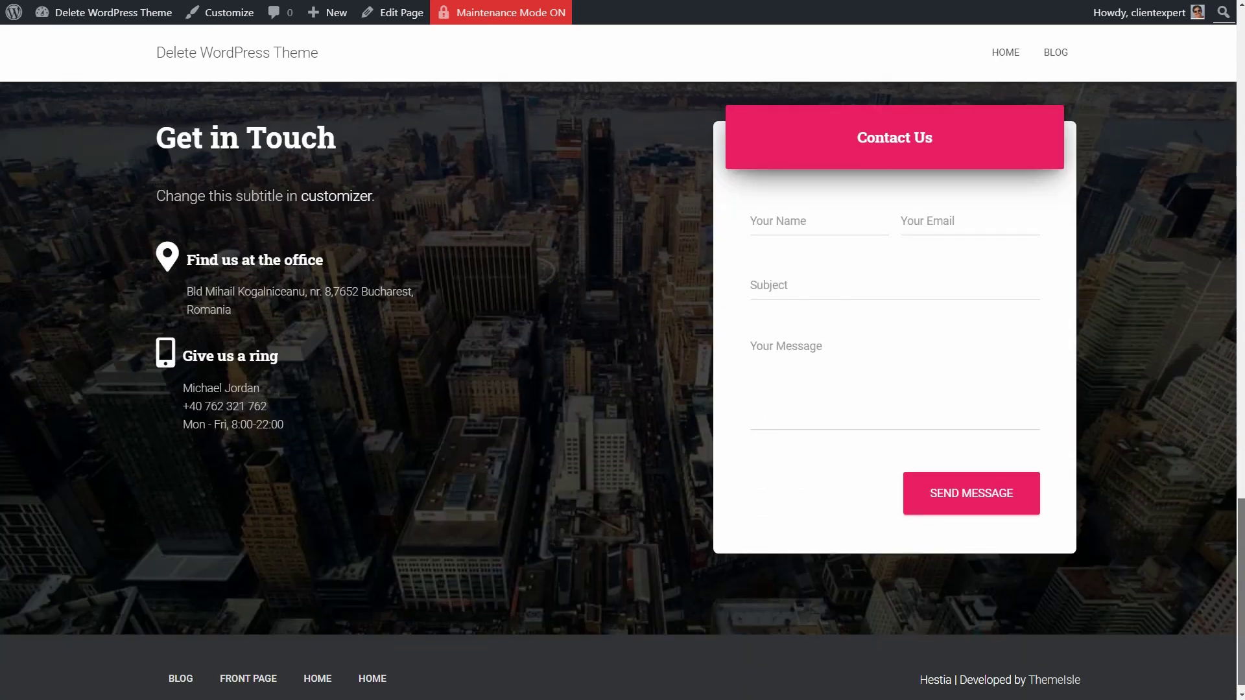
key("Home")
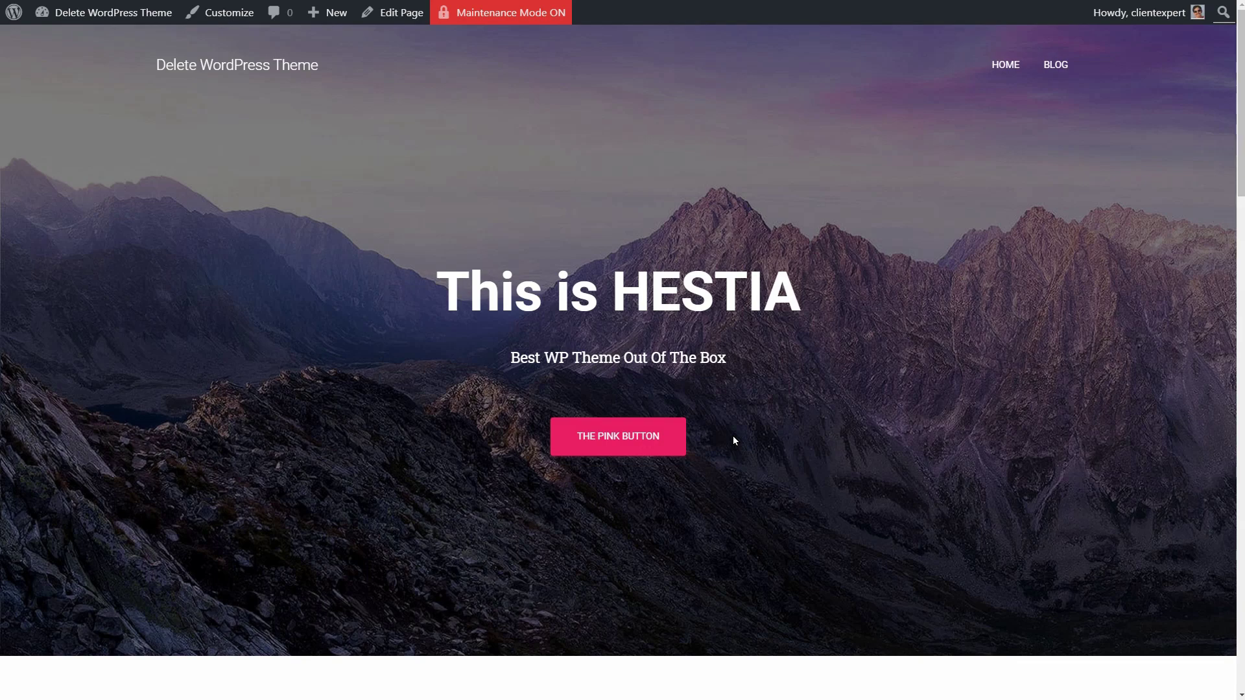
Step: Visit the Dashboard, All Posts and the Media Library in turn
mouse_move(83, 14)
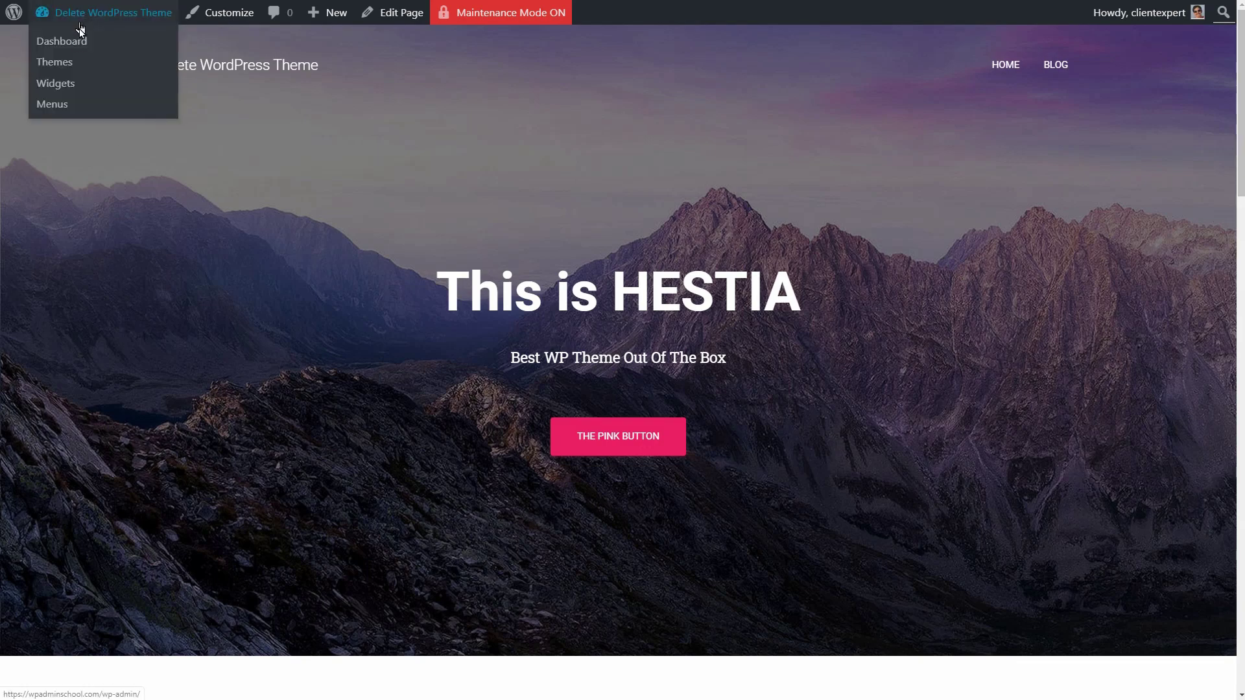
left_click(81, 44)
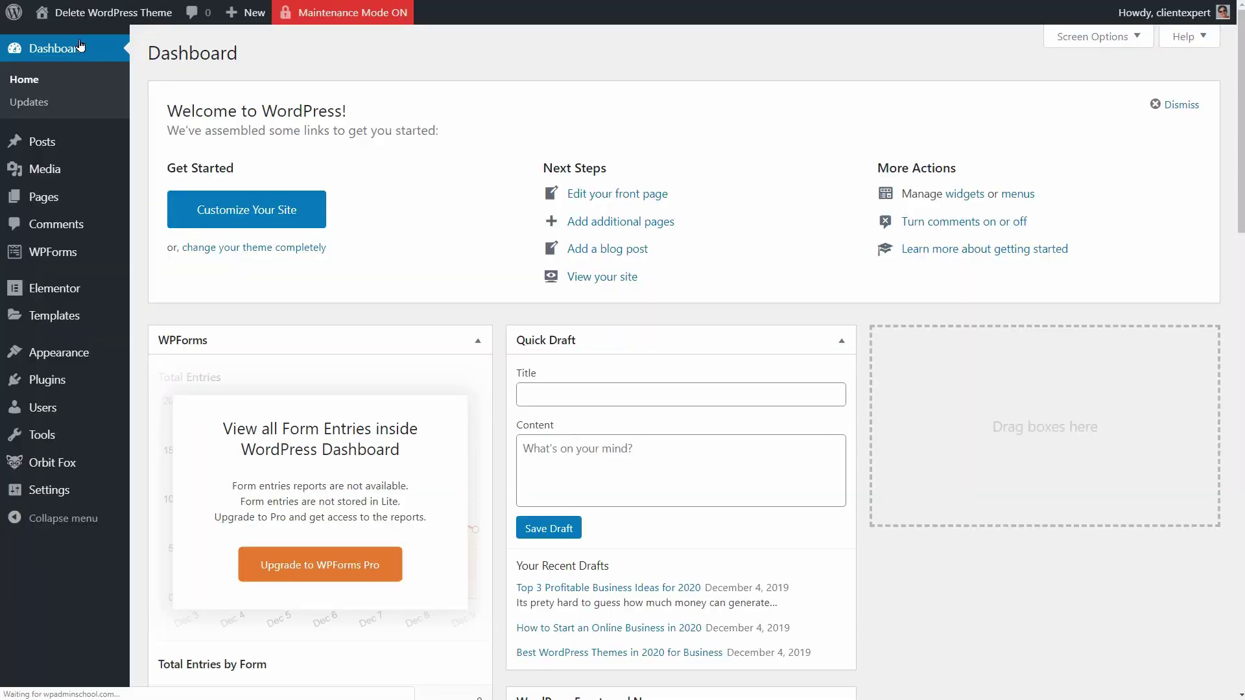
mouse_move(97, 142)
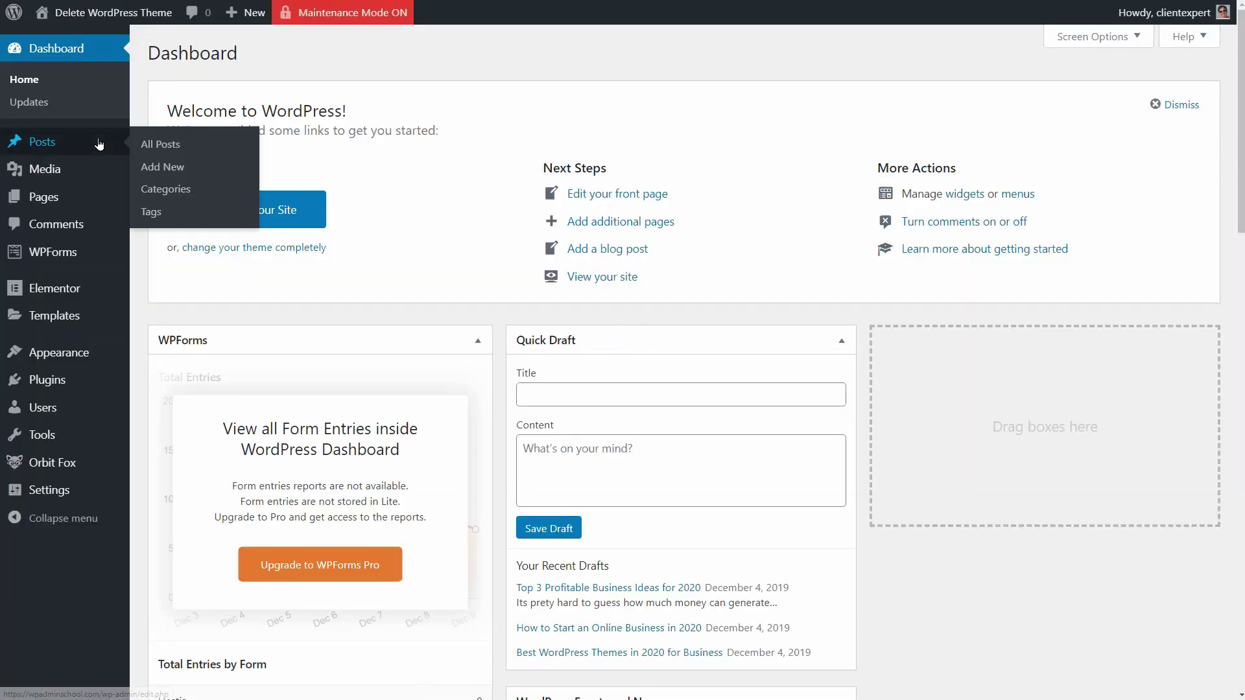
left_click(149, 146)
mouse_move(94, 215)
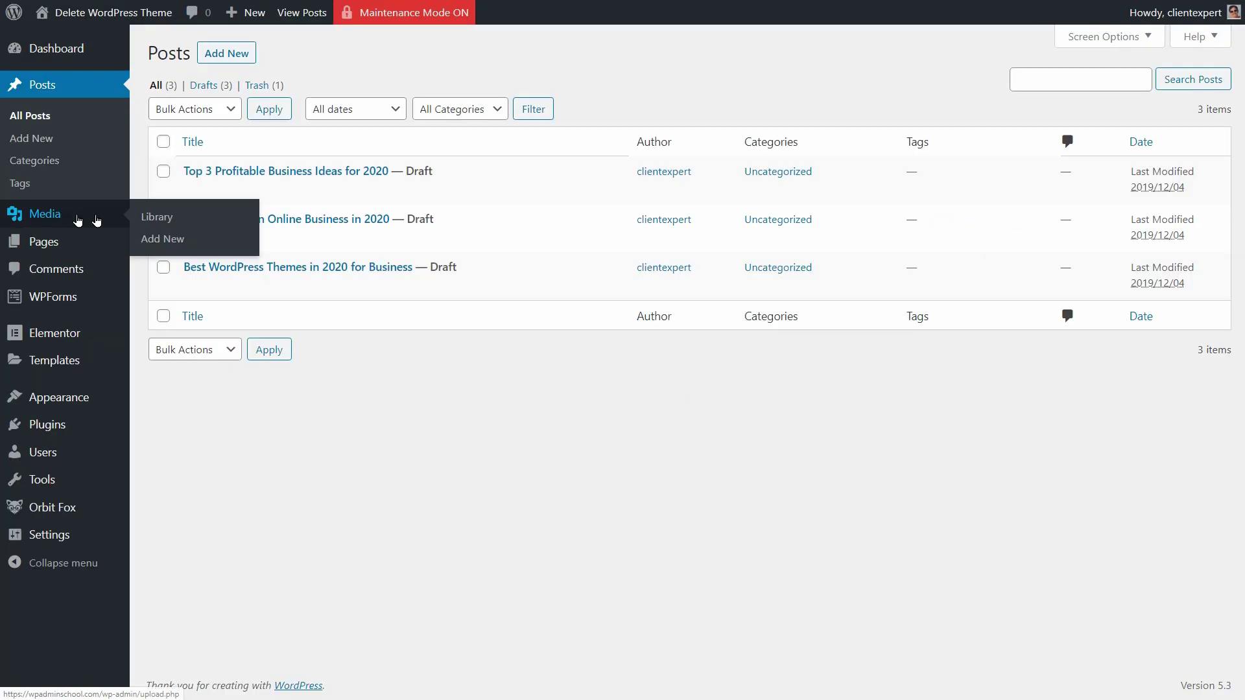
left_click(157, 215)
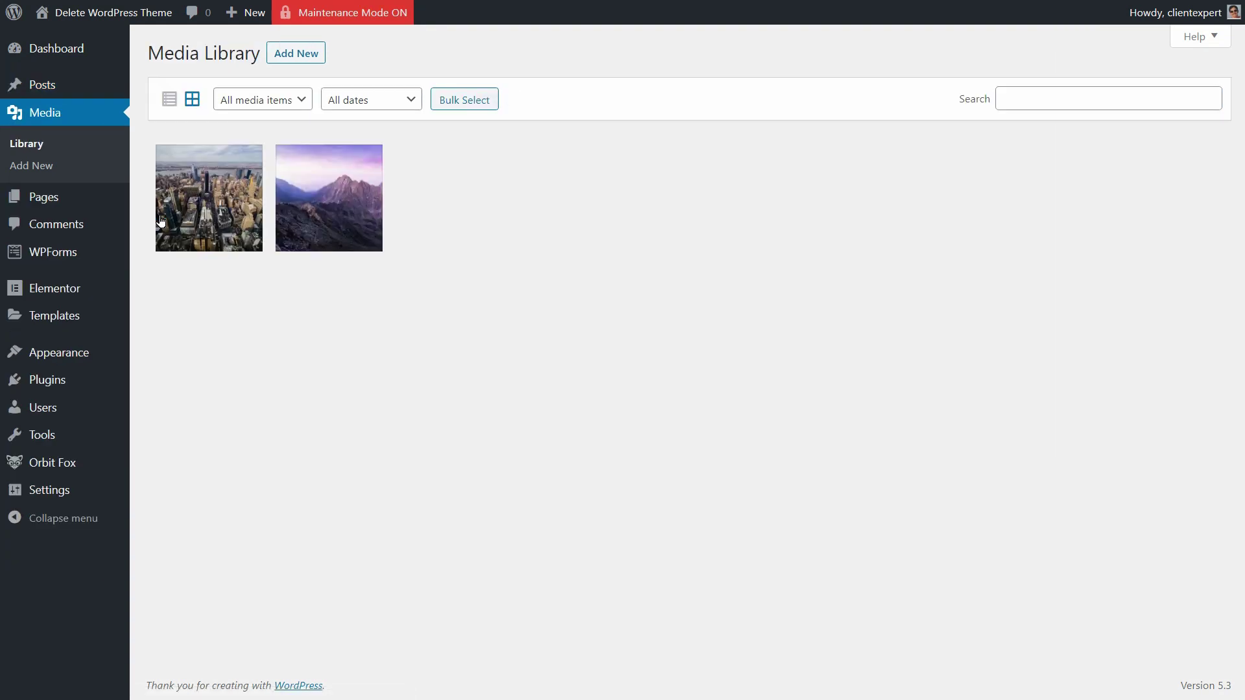
Step: Open the All Pages list and edit the Home page in Elementor
mouse_move(102, 209)
left_click(153, 200)
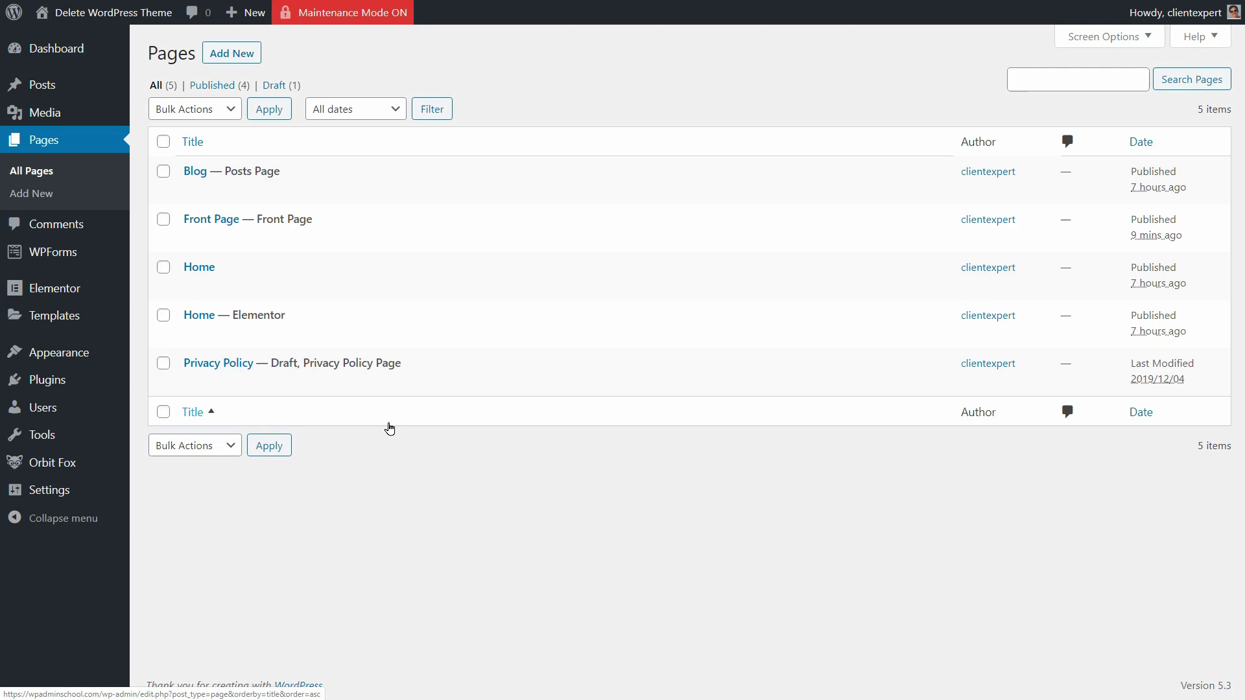
left_click(366, 336)
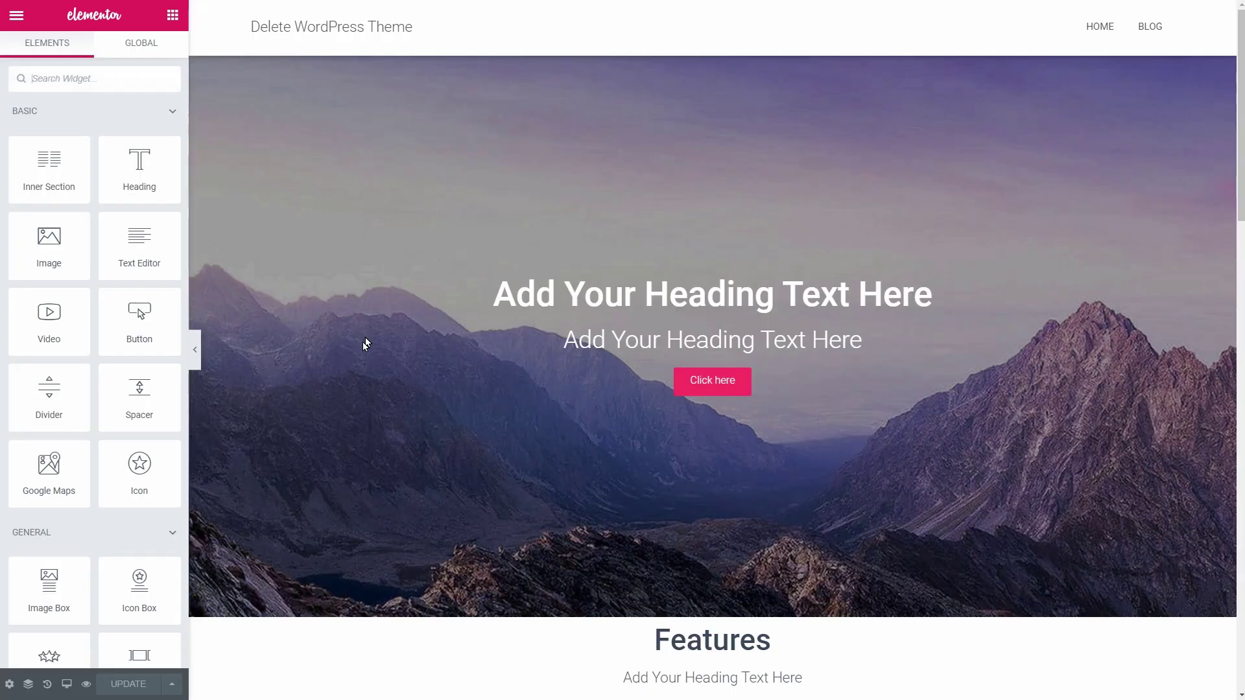
Step: Keep the Home page layout as Elementor Full Width, then exit Elementor to the dashboard
left_click(9, 684)
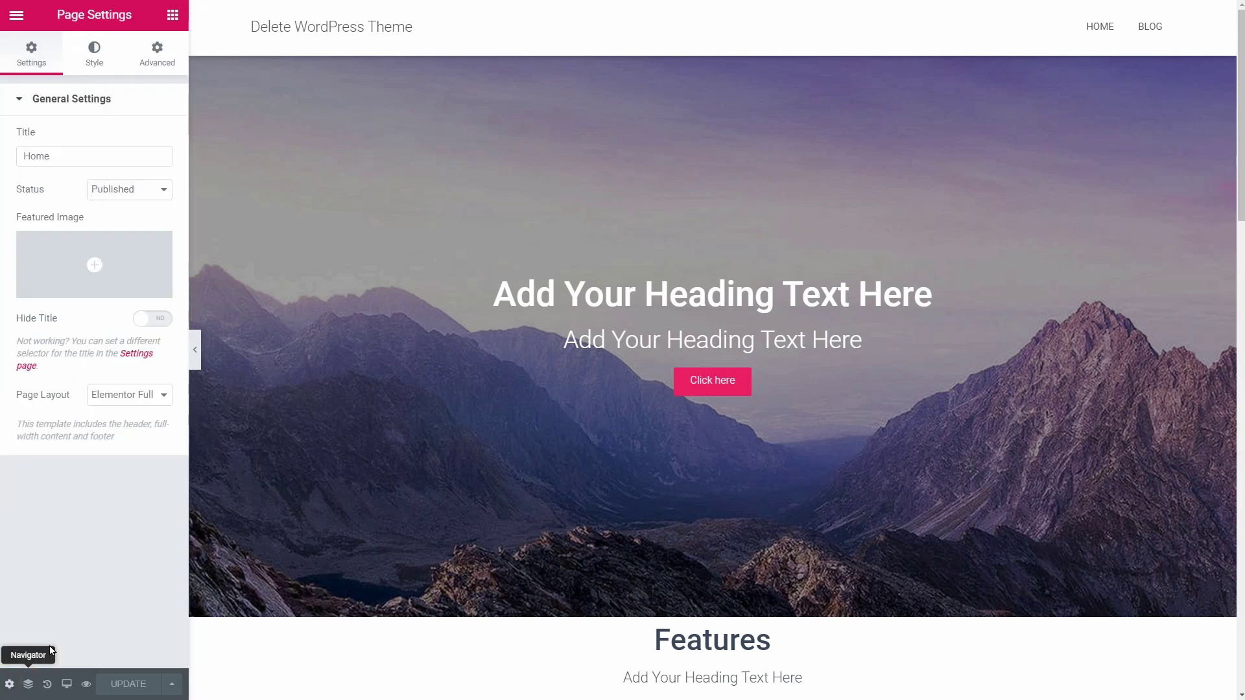
left_click(157, 397)
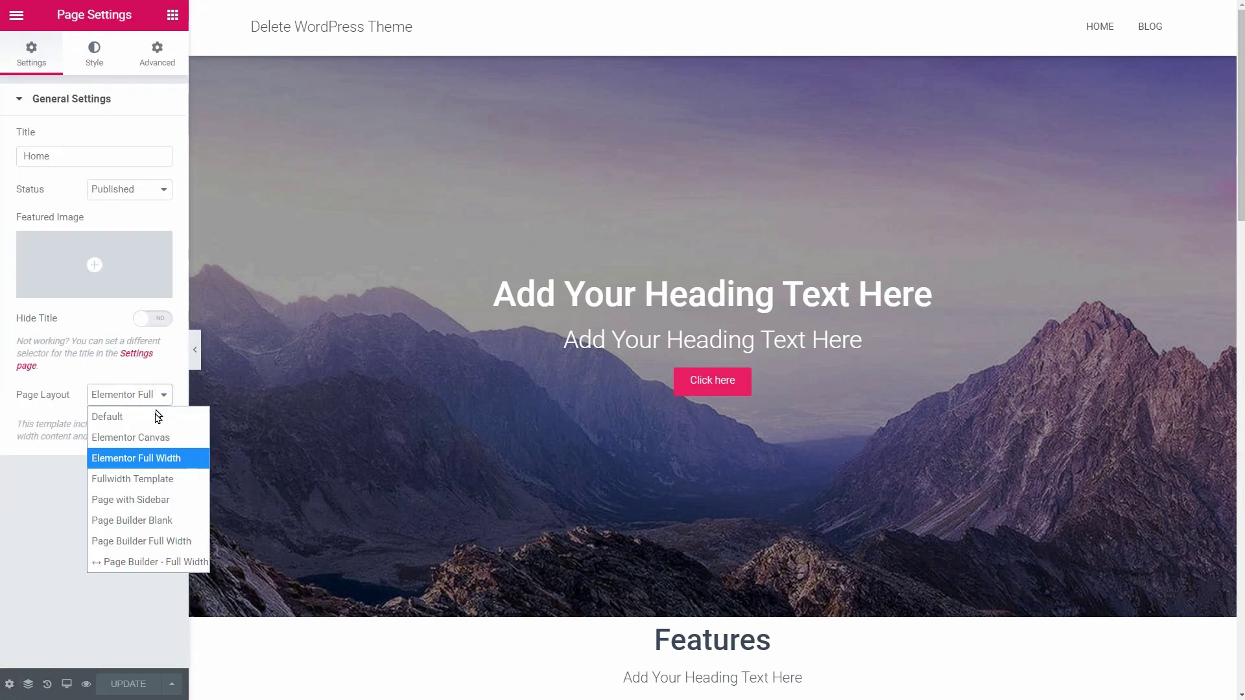
left_click(153, 458)
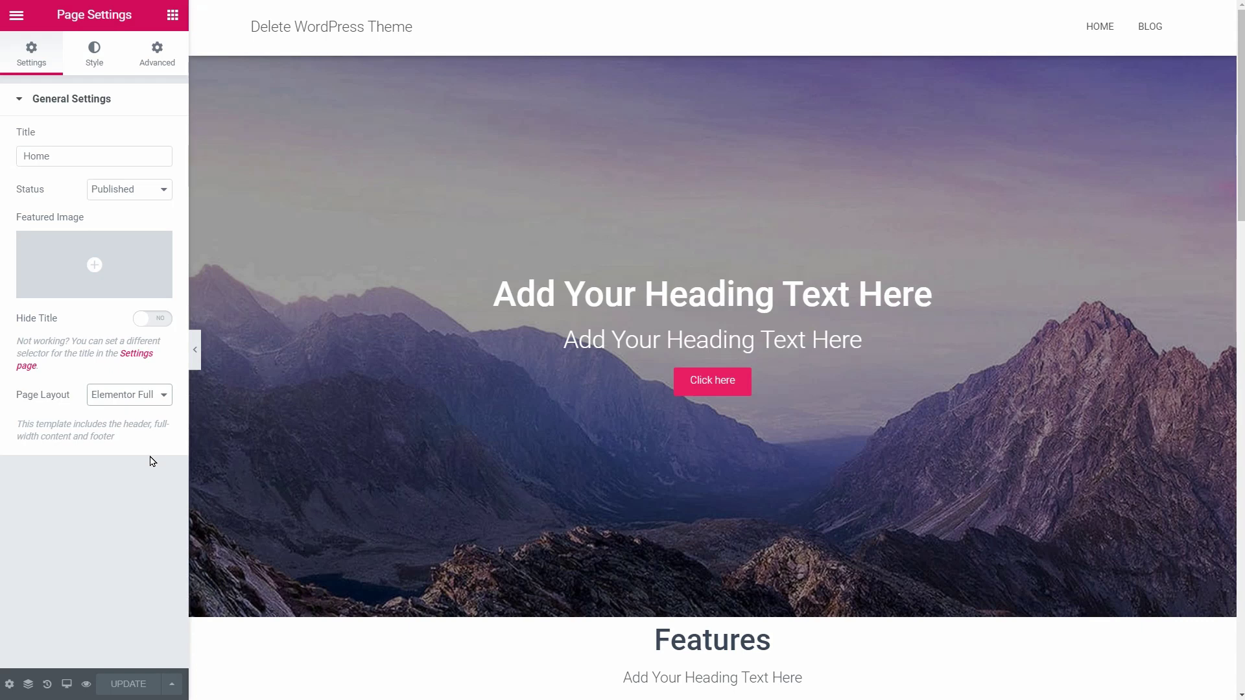
left_click(17, 15)
left_click(134, 440)
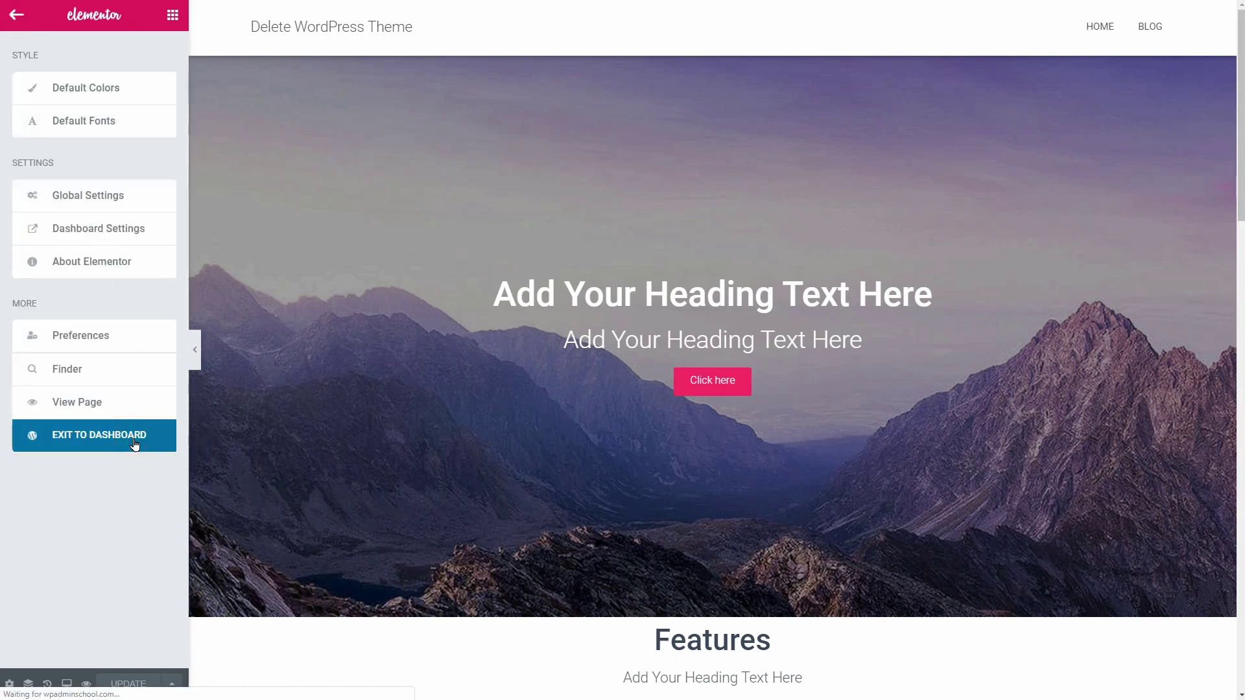
Step: Open the live site in a new tab and scroll down to the Subscribe to our Newsletter heading
mouse_move(110, 12)
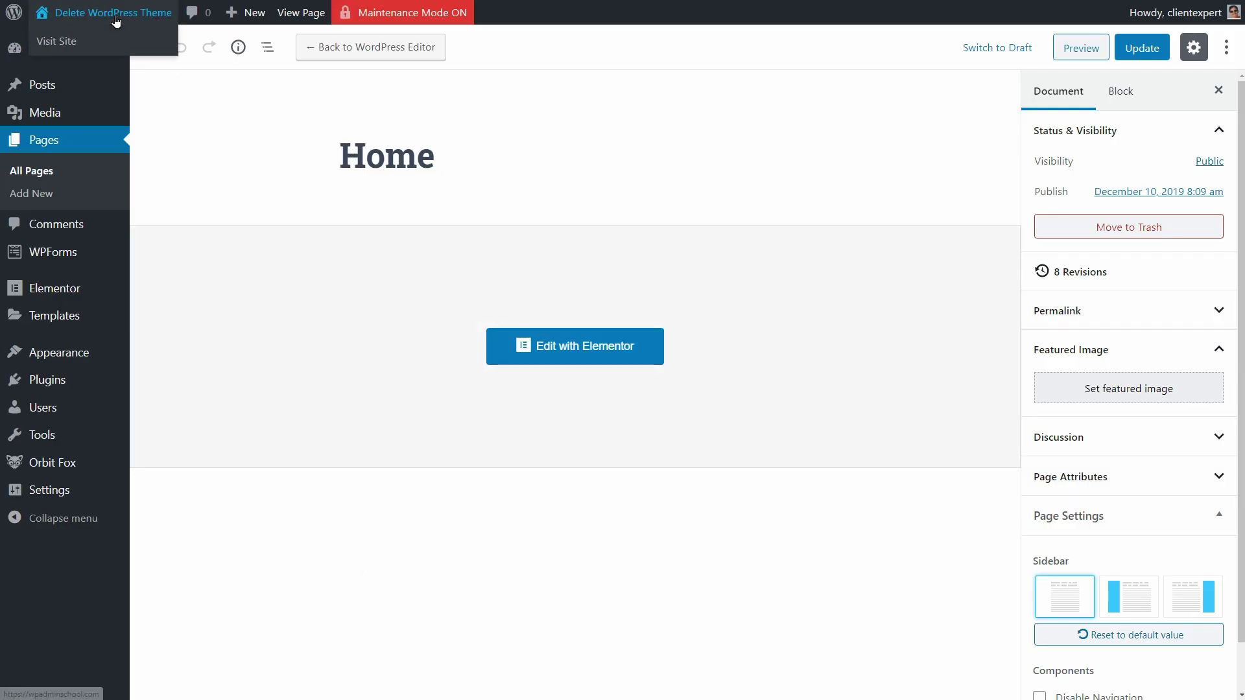
right_click(68, 41)
left_click(107, 52)
key("ctrl+Tab")
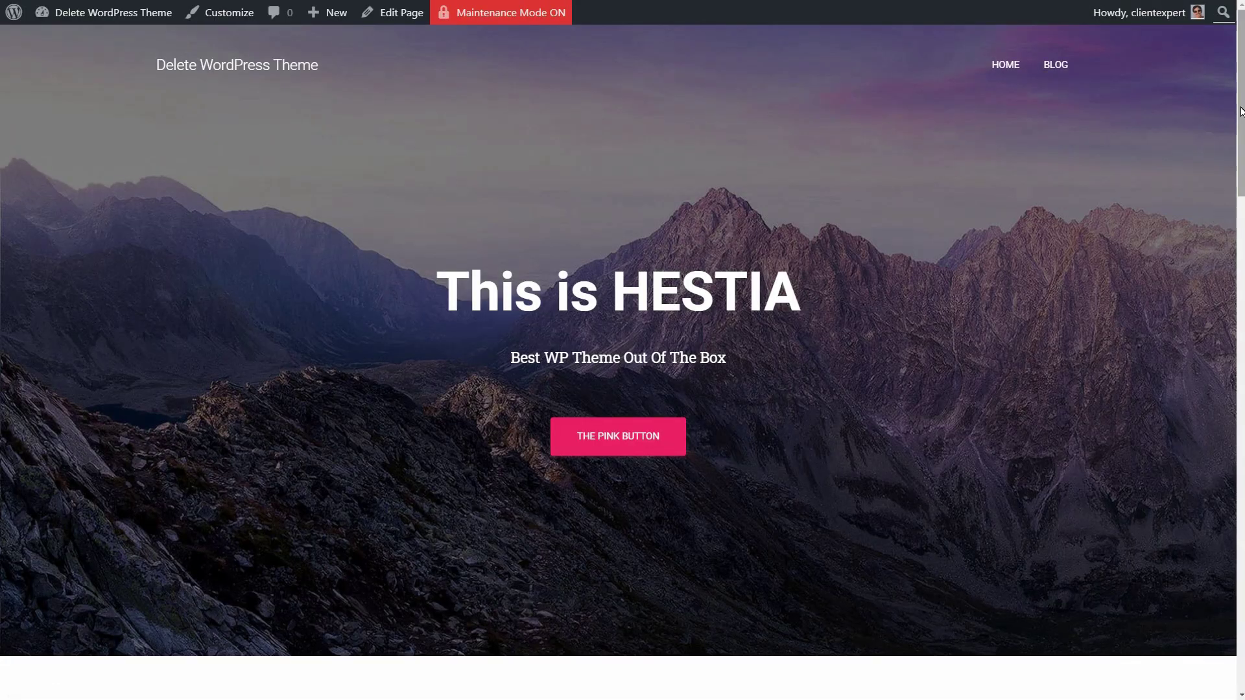
left_click_drag(1239, 105, 1240, 72)
left_click_drag(434, 288, 954, 324)
scroll(1239, 195, "down", 8)
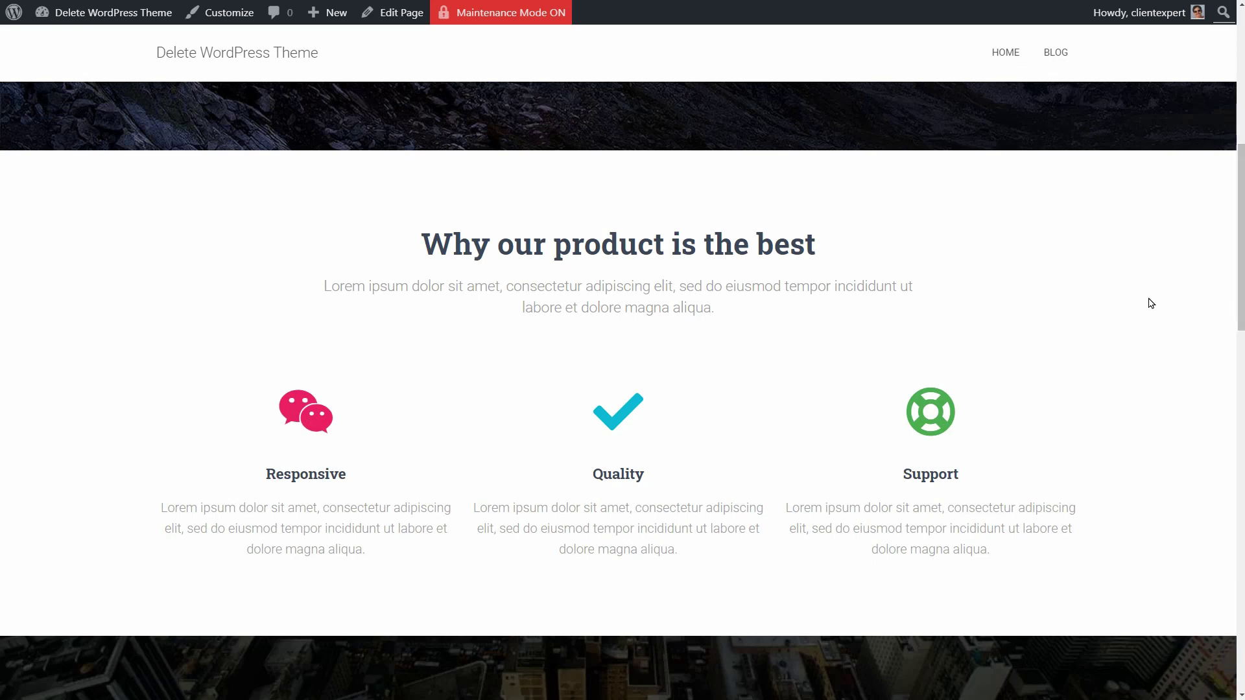
scroll(1235, 257, "down", 8)
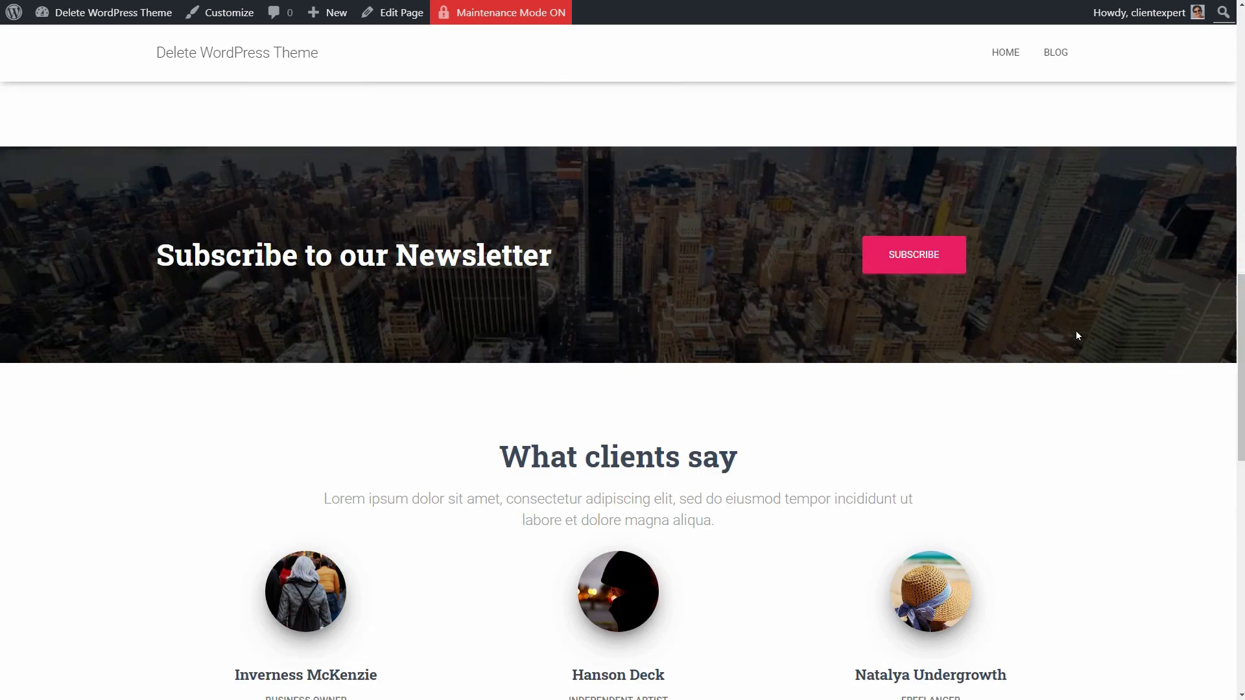
left_click_drag(157, 255, 620, 299)
left_click(620, 299)
Step: Scroll to Get in Touch and try the Name, Email, Subject and Message fields
scroll(729, 481, "down", 4)
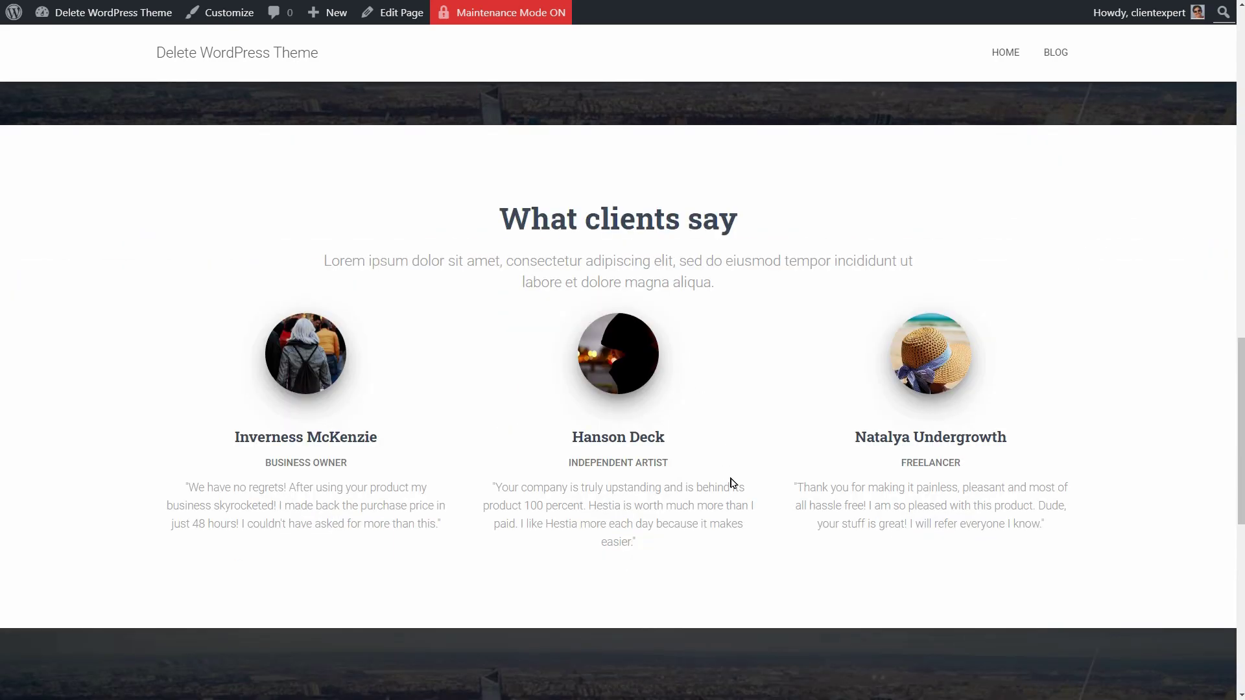
scroll(734, 483, "down", 8)
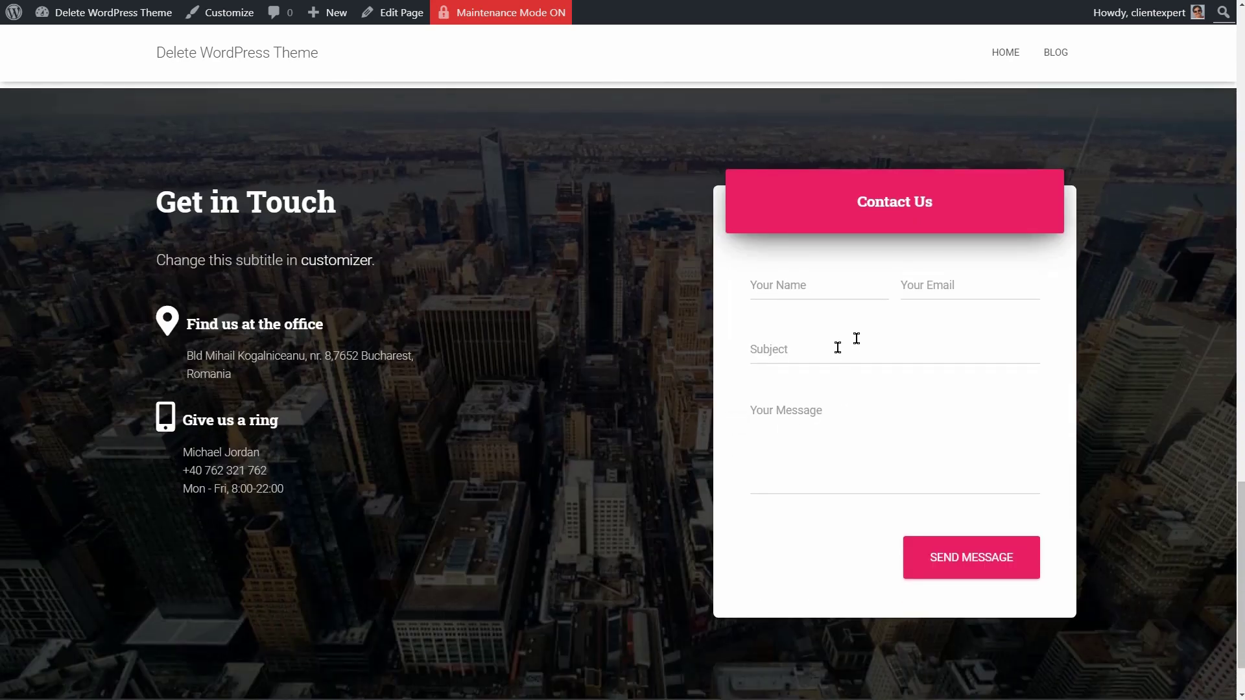
left_click(808, 289)
left_click(931, 288)
left_click(906, 344)
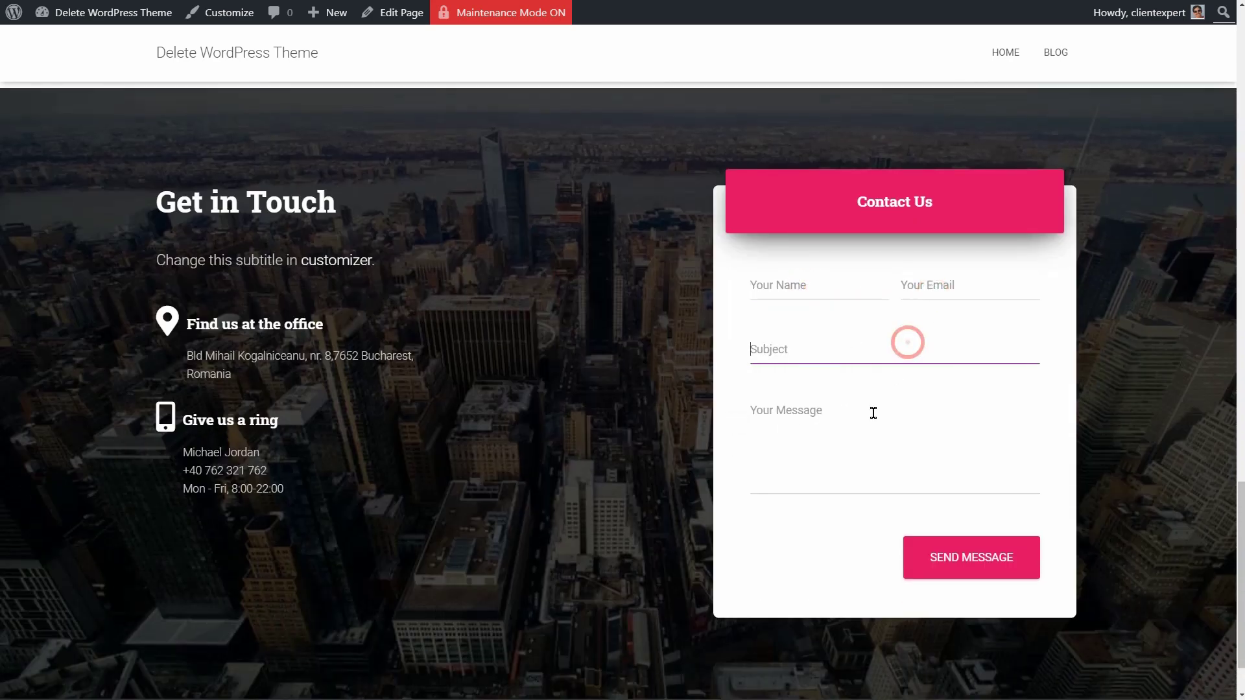
left_click(873, 413)
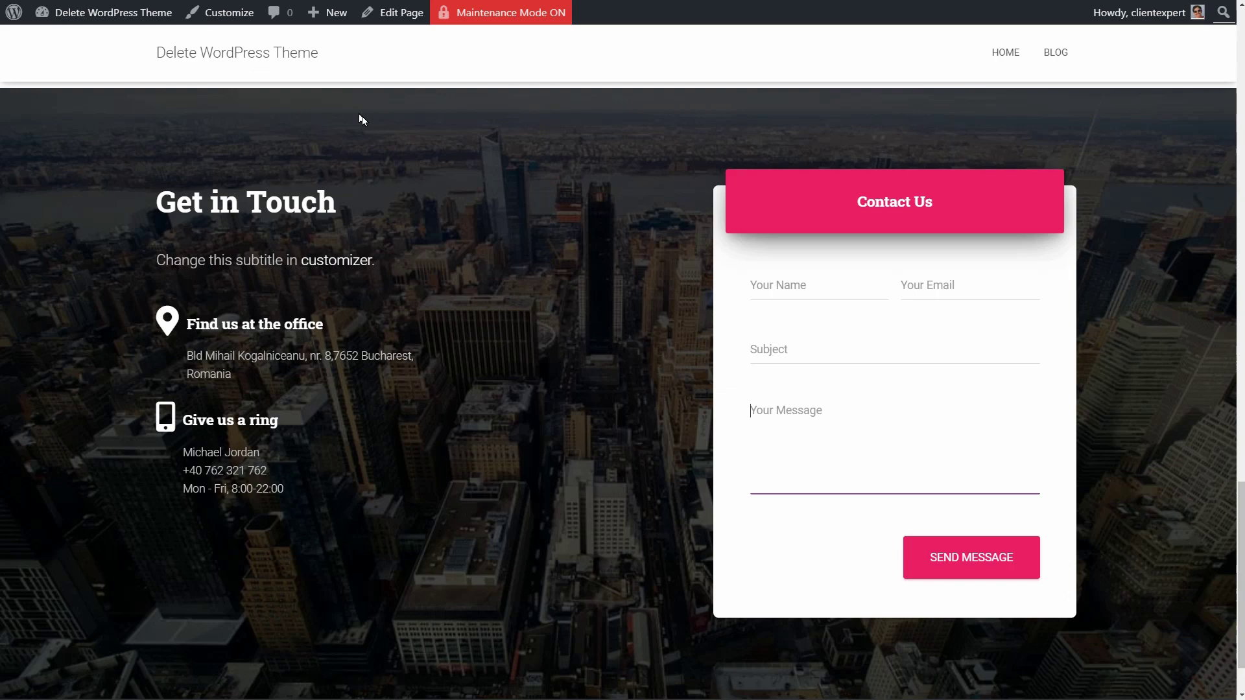
Step: Create a new page titled Homepage, open it in Elementor and set layout to Elementor Full Width
mouse_move(321, 20)
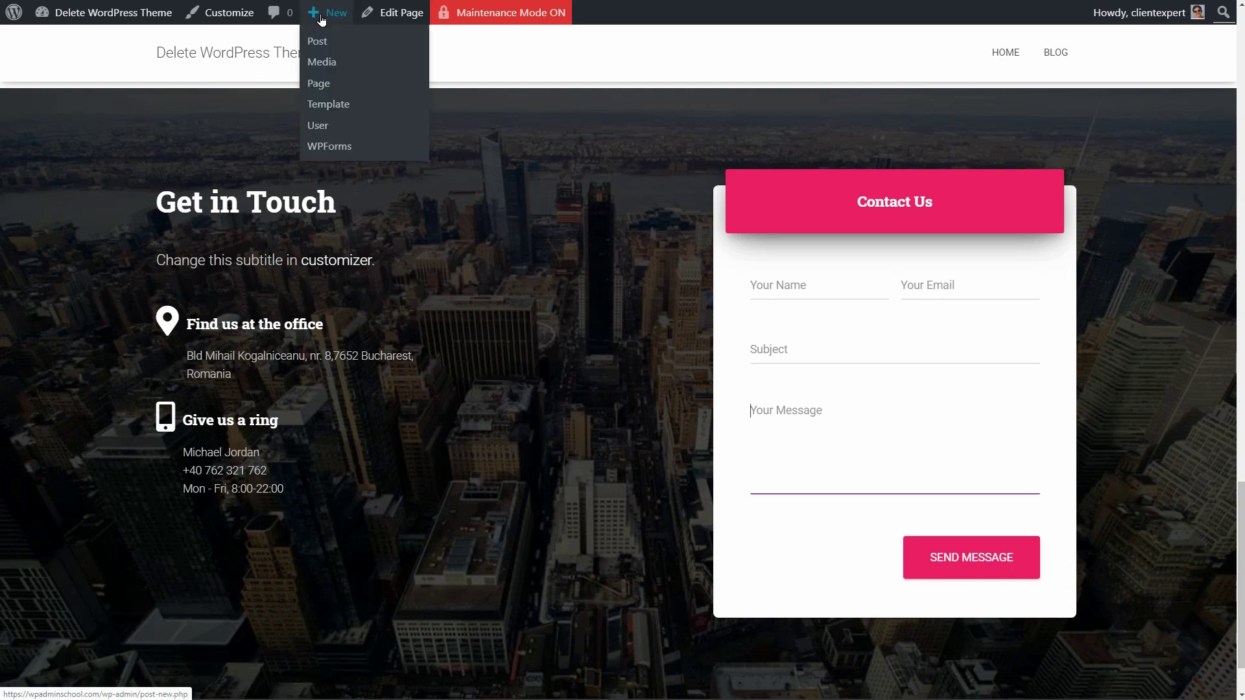
left_click(321, 86)
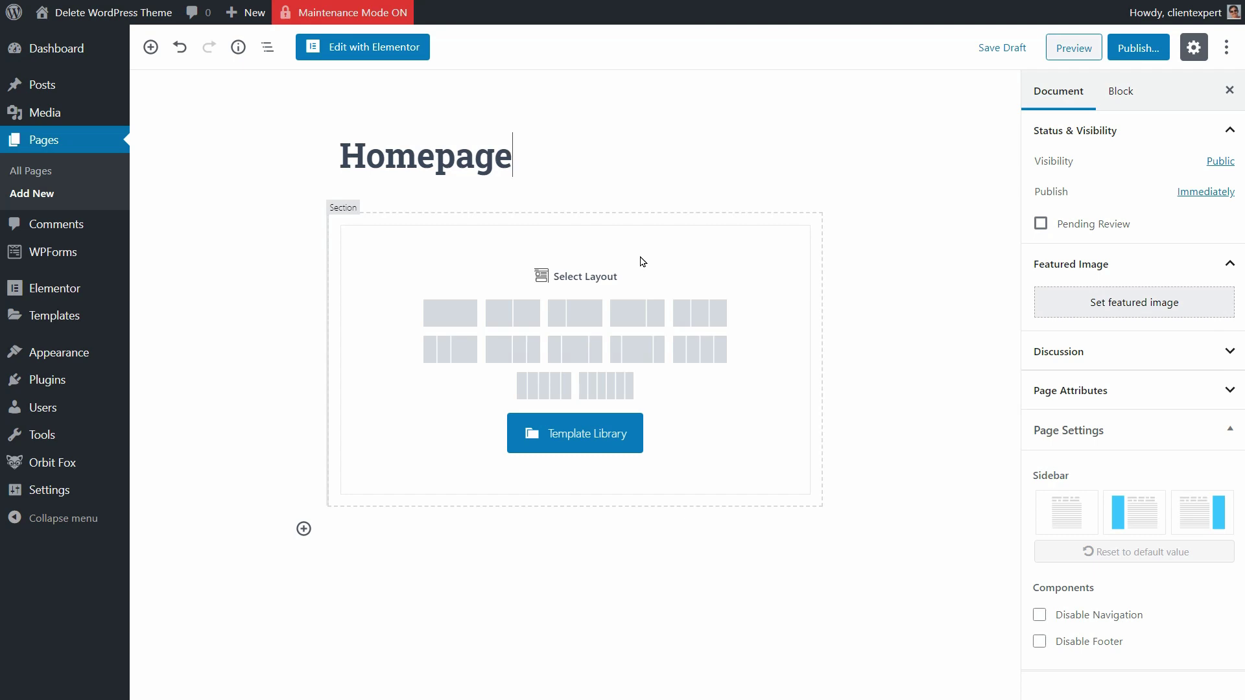
left_click(402, 54)
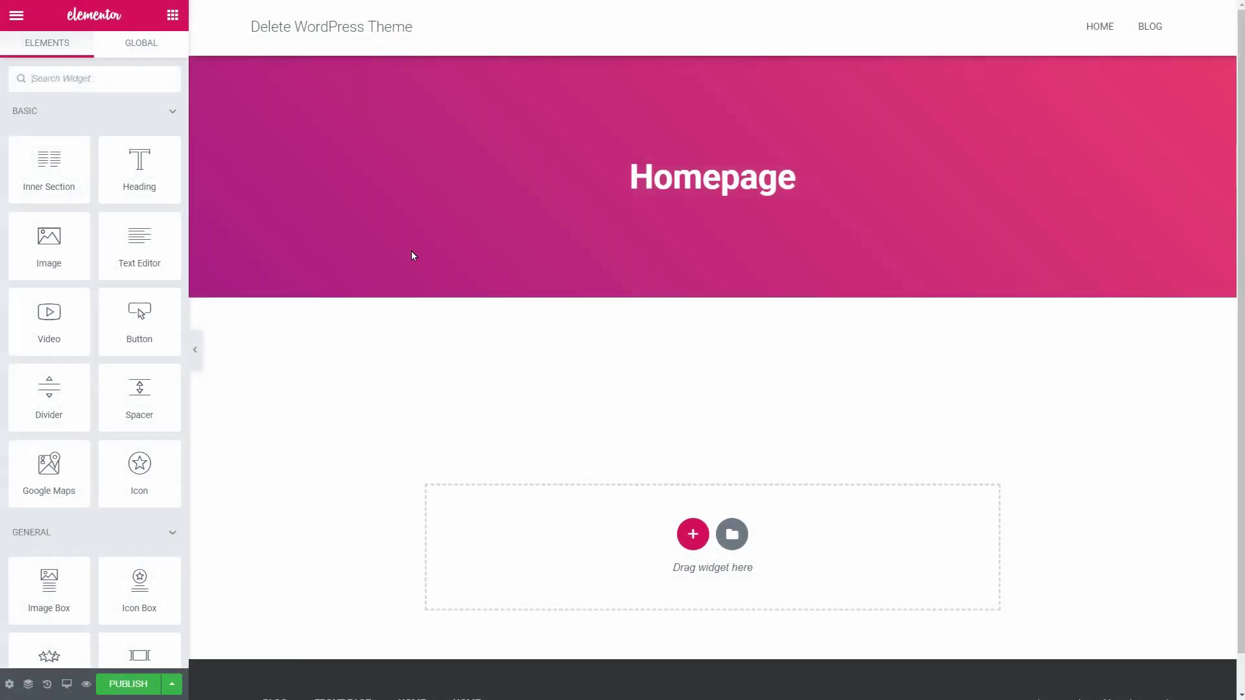
left_click(9, 684)
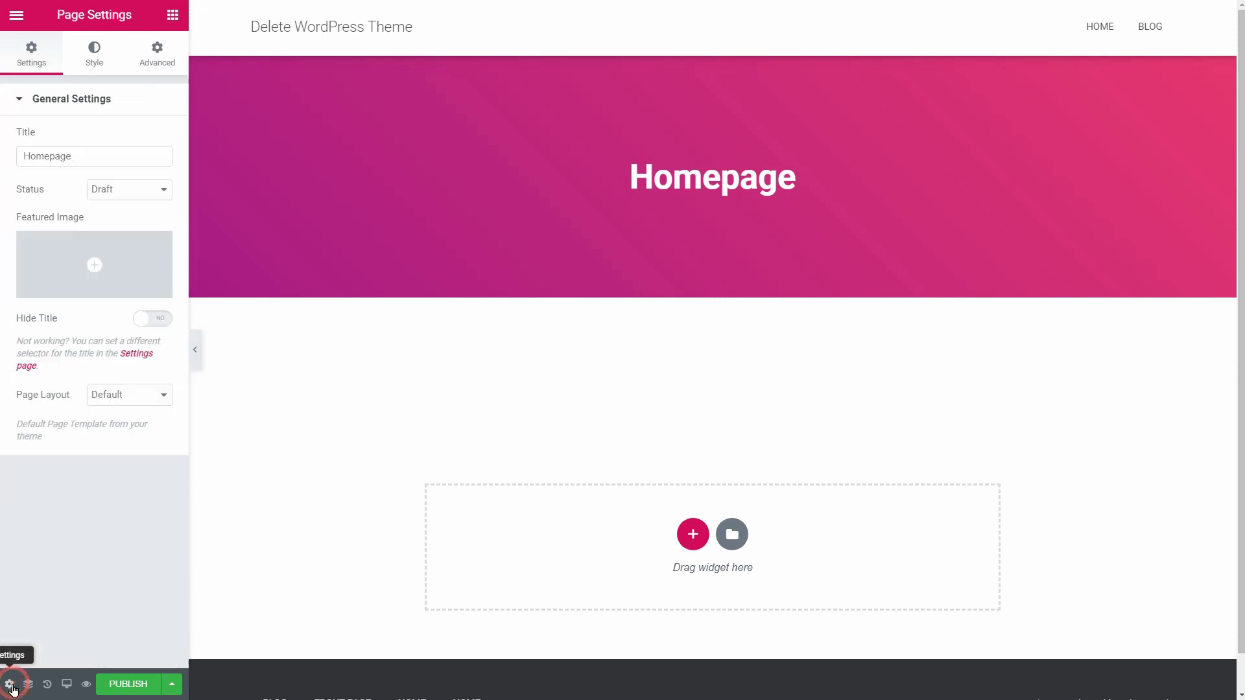
left_click(160, 397)
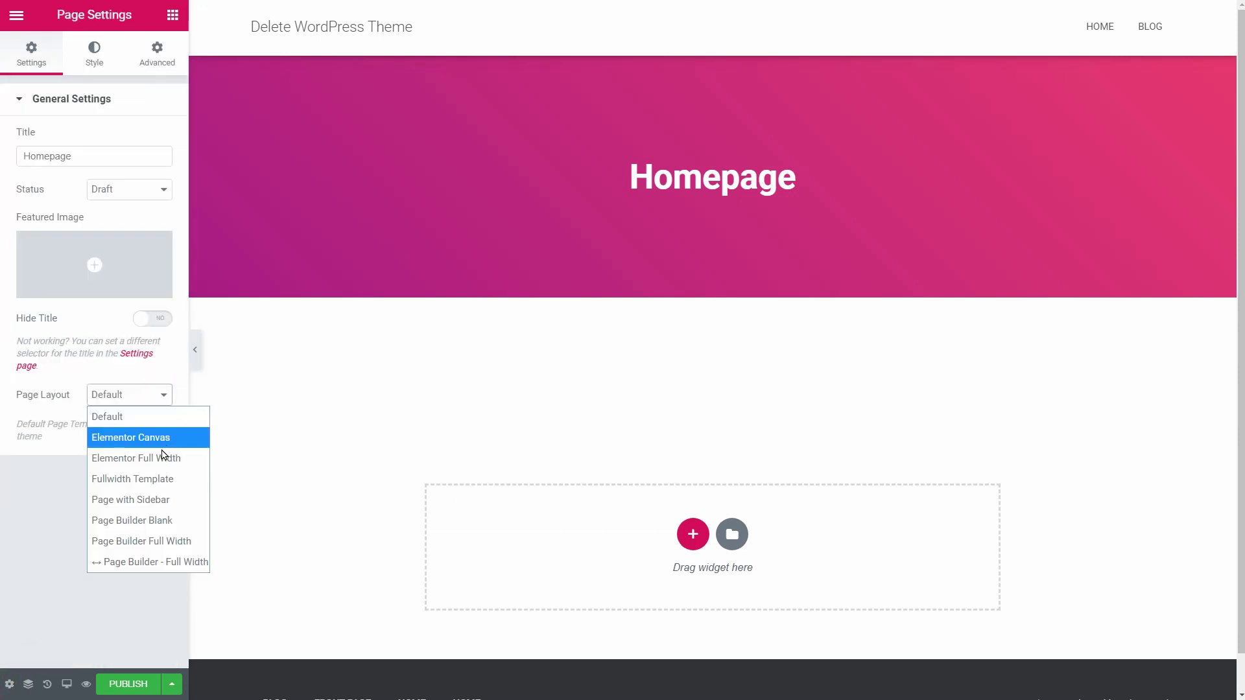
left_click(166, 455)
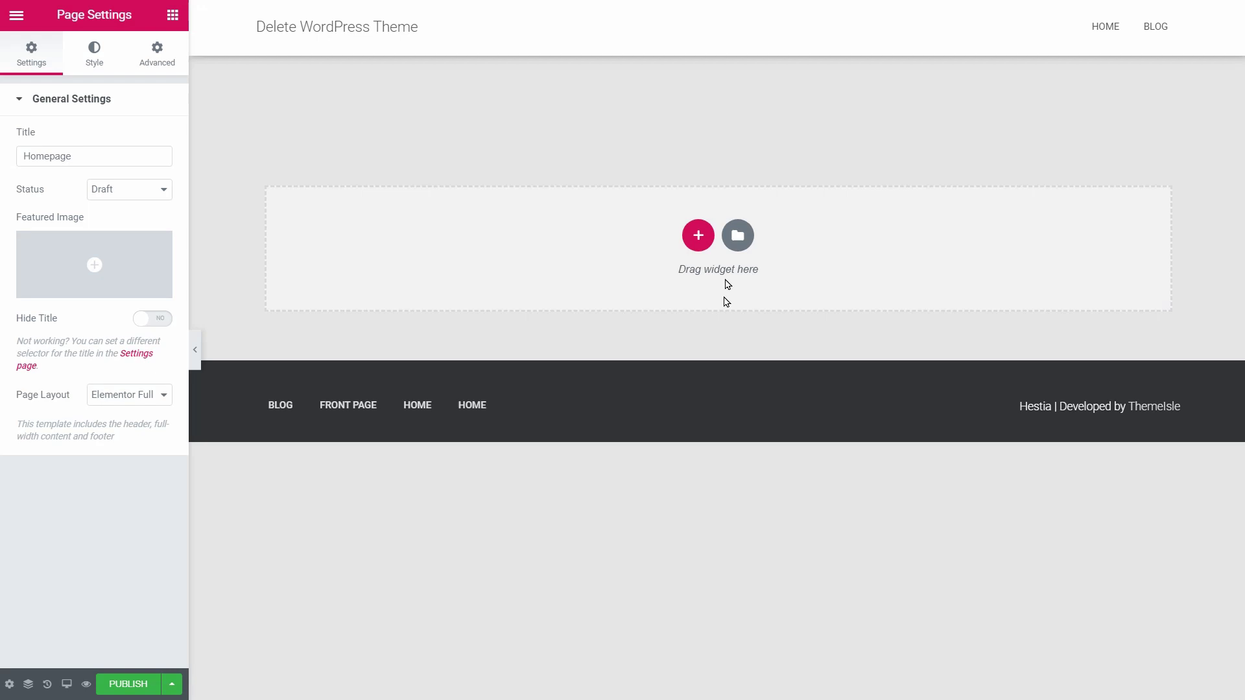
Step: Add a single-column section with Min Height 80 VH and delete the extra empty section
left_click(698, 233)
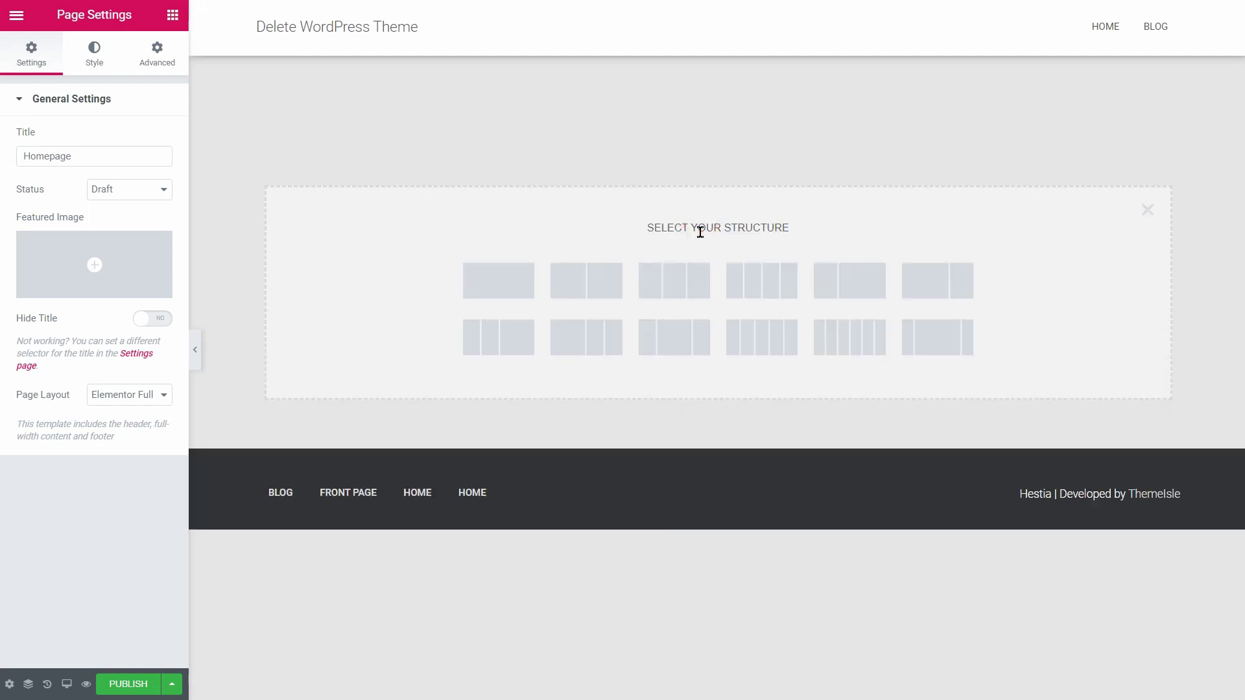
left_click(517, 286)
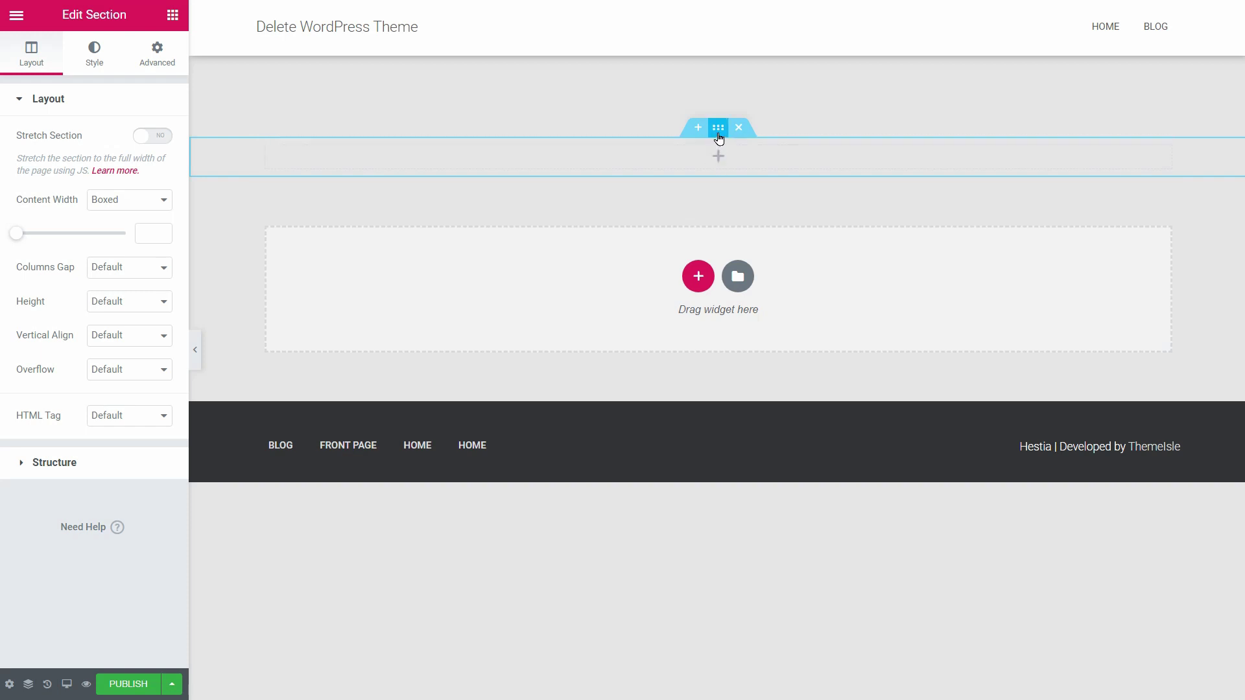
left_click(156, 302)
left_click(147, 363)
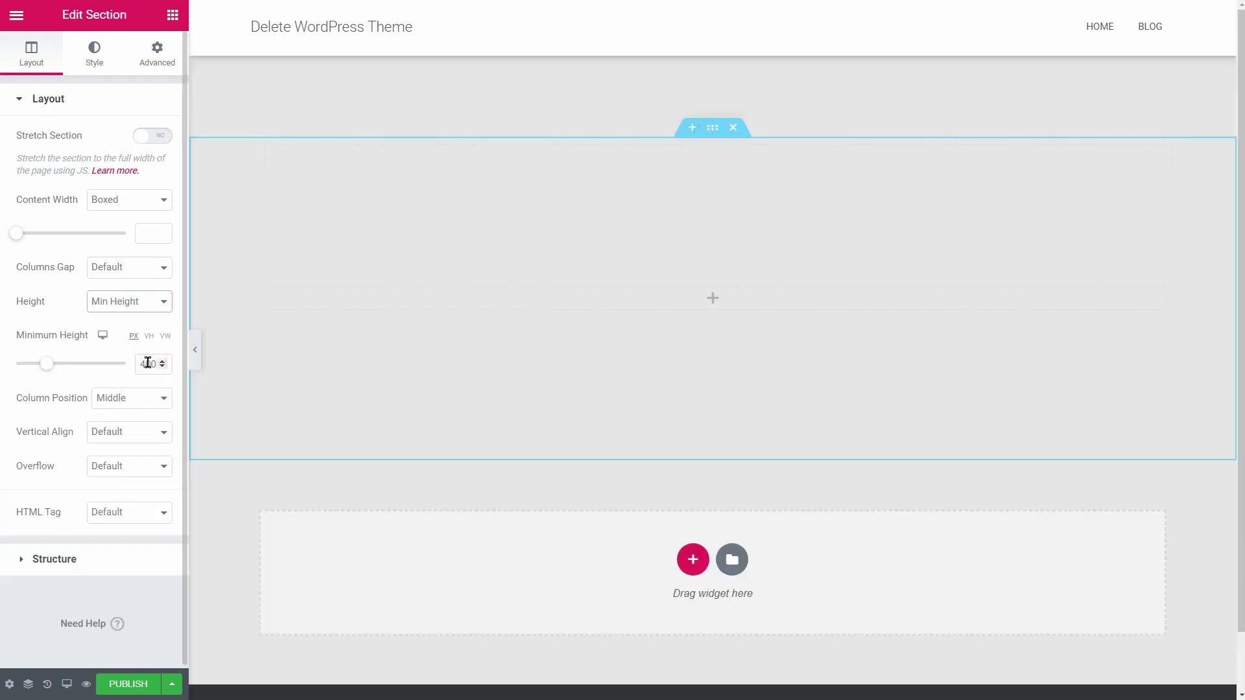
left_click(150, 336)
double_click(151, 365)
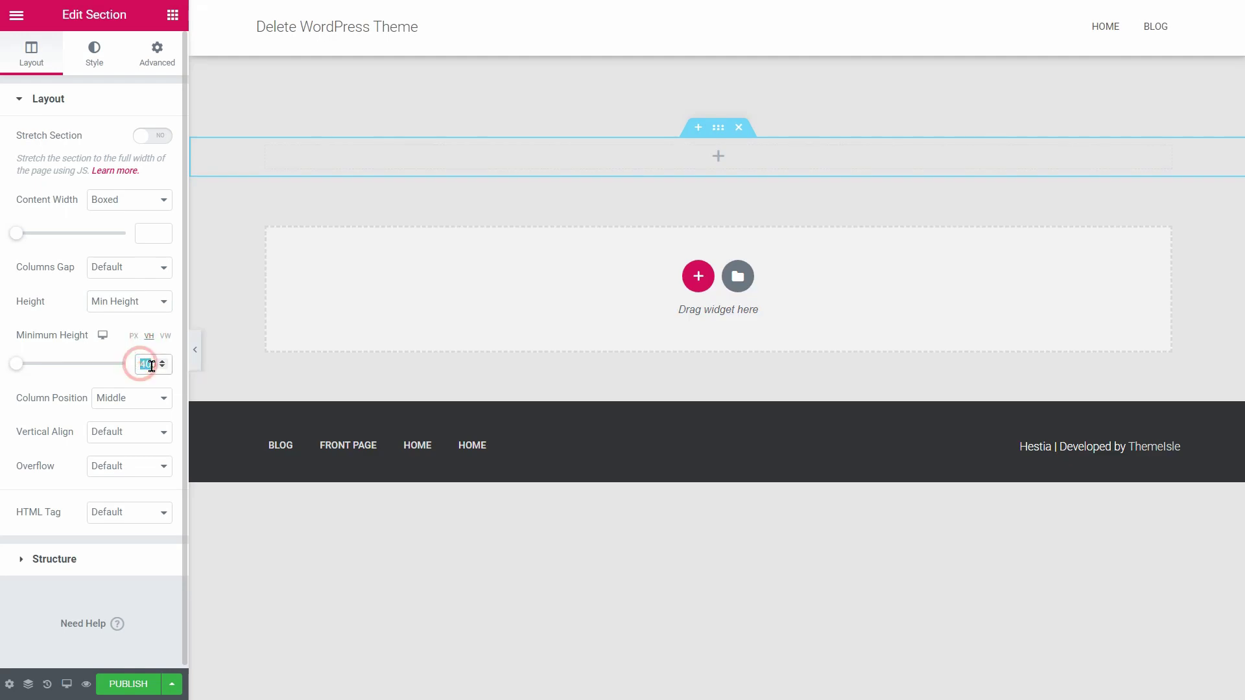
type("80")
left_click(734, 48)
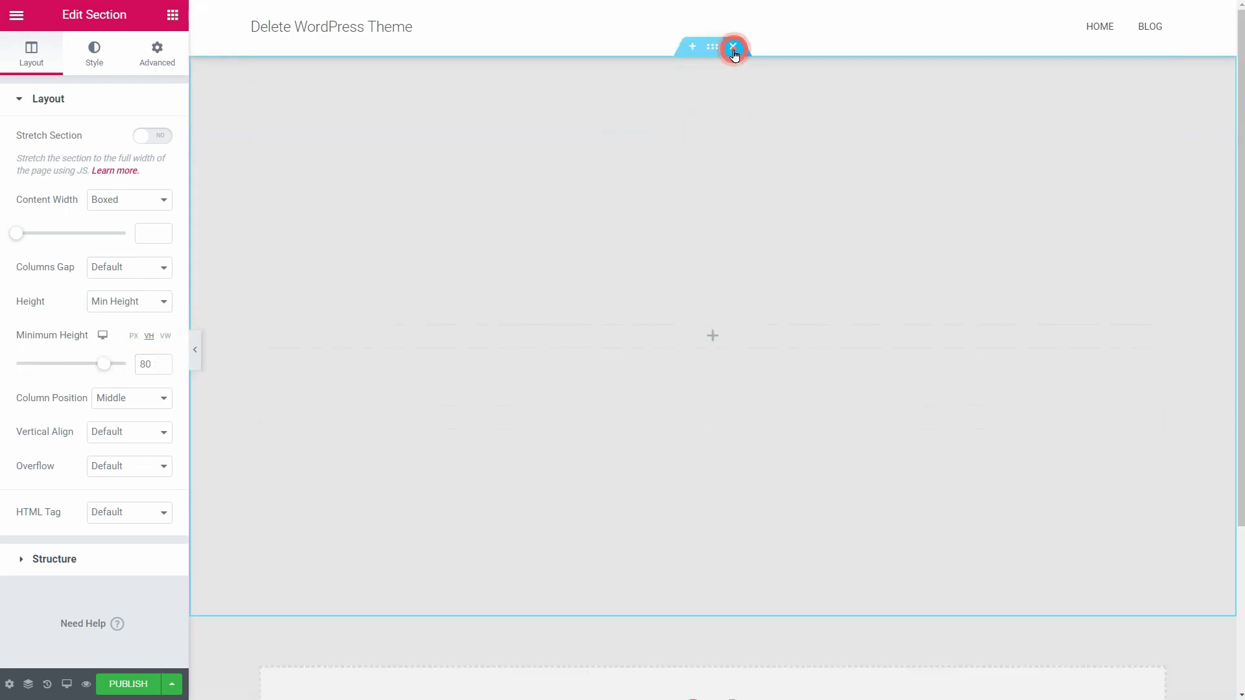
Step: Give the section a classic background using the mountain photo
left_click(95, 69)
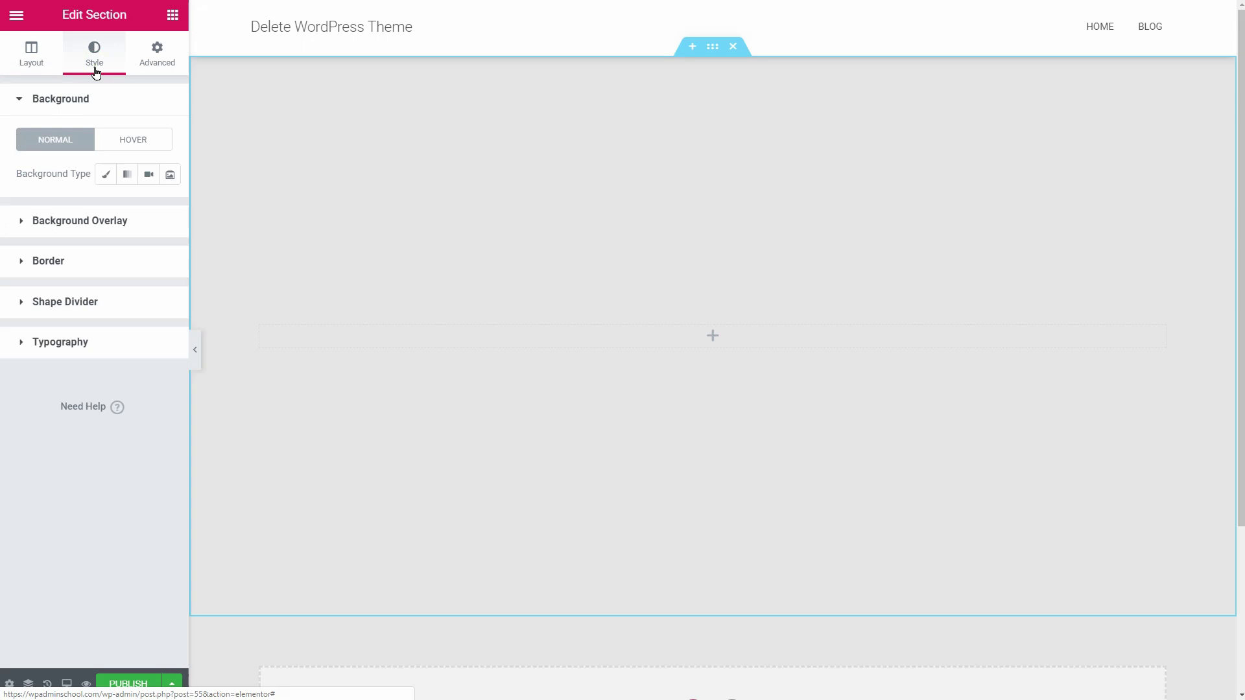
left_click(106, 174)
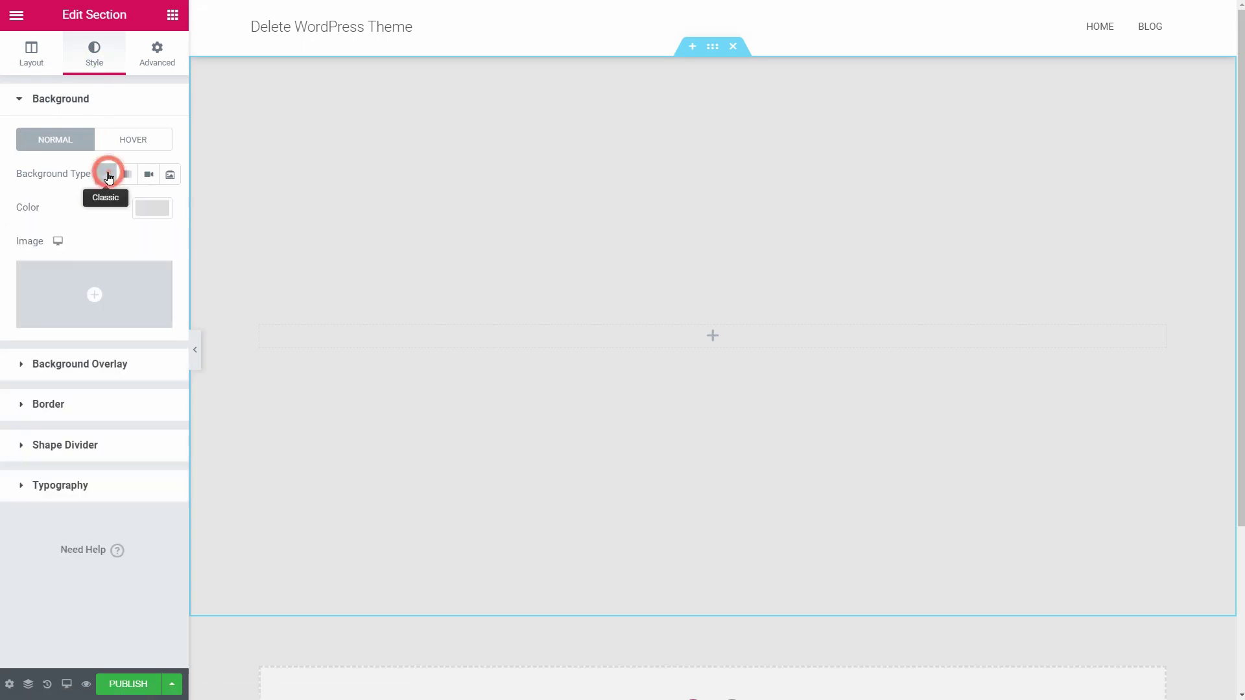
left_click(110, 292)
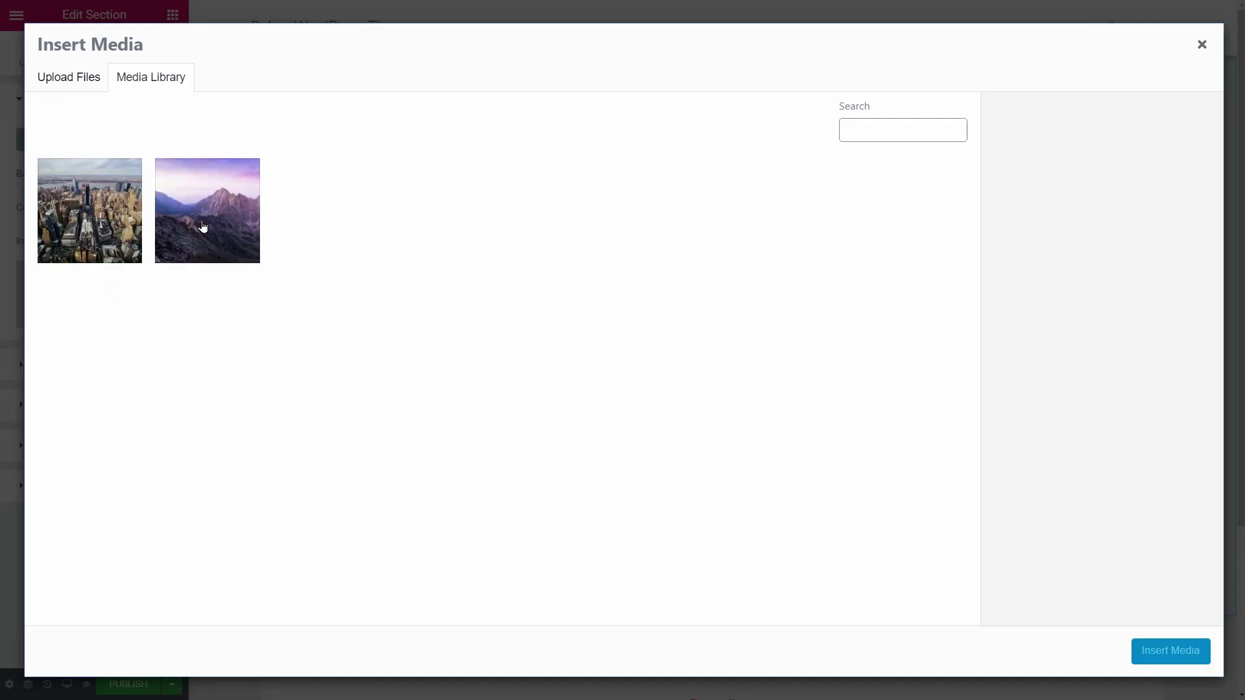
left_click(203, 226)
left_click(1177, 653)
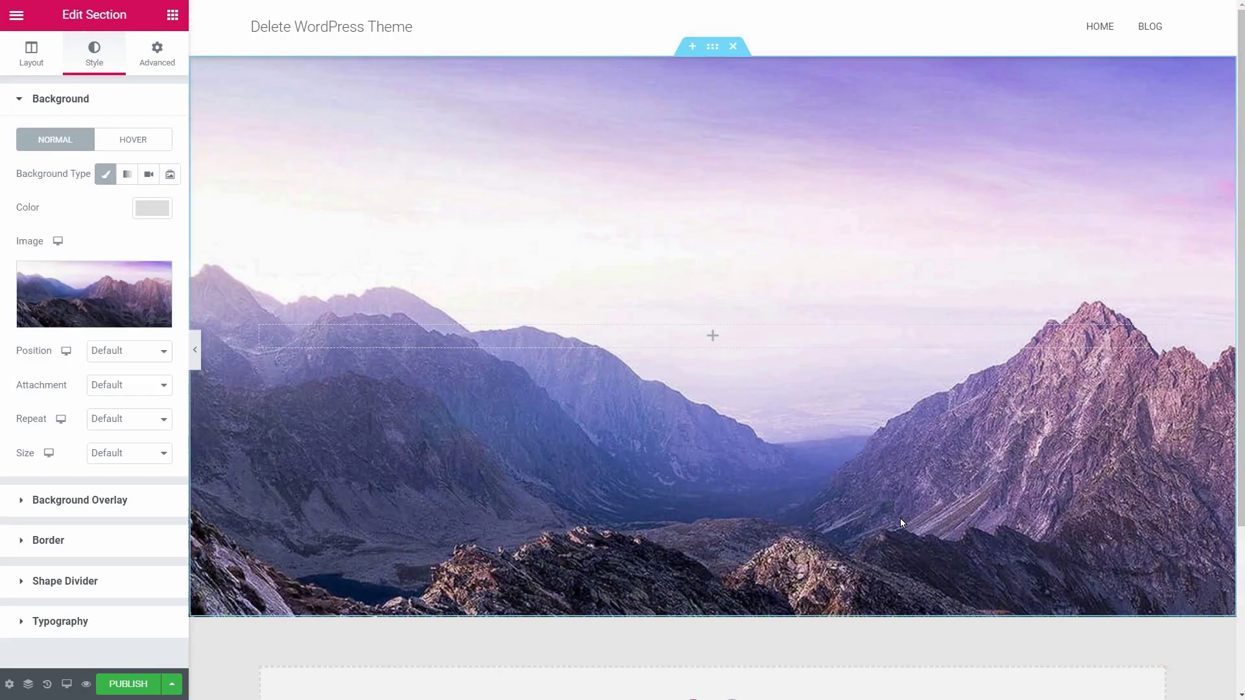
left_click(26, 102)
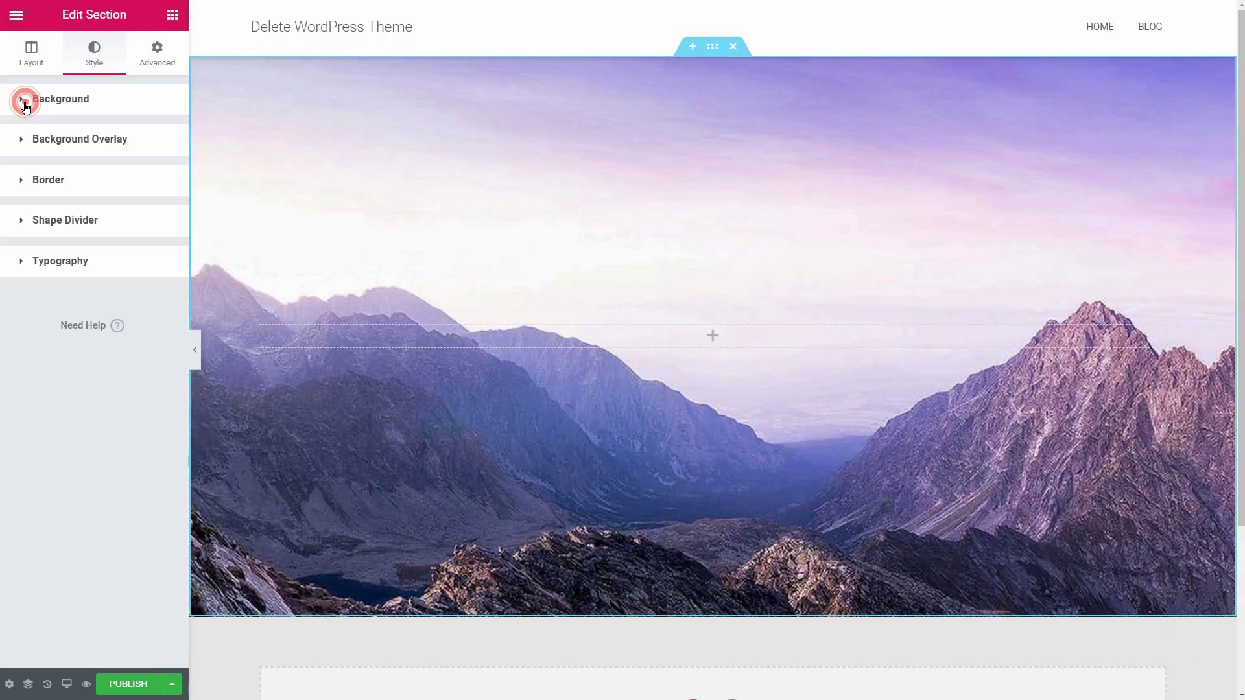
Step: Add a black classic background overlay at about 0.58 opacity
left_click(72, 140)
left_click(114, 214)
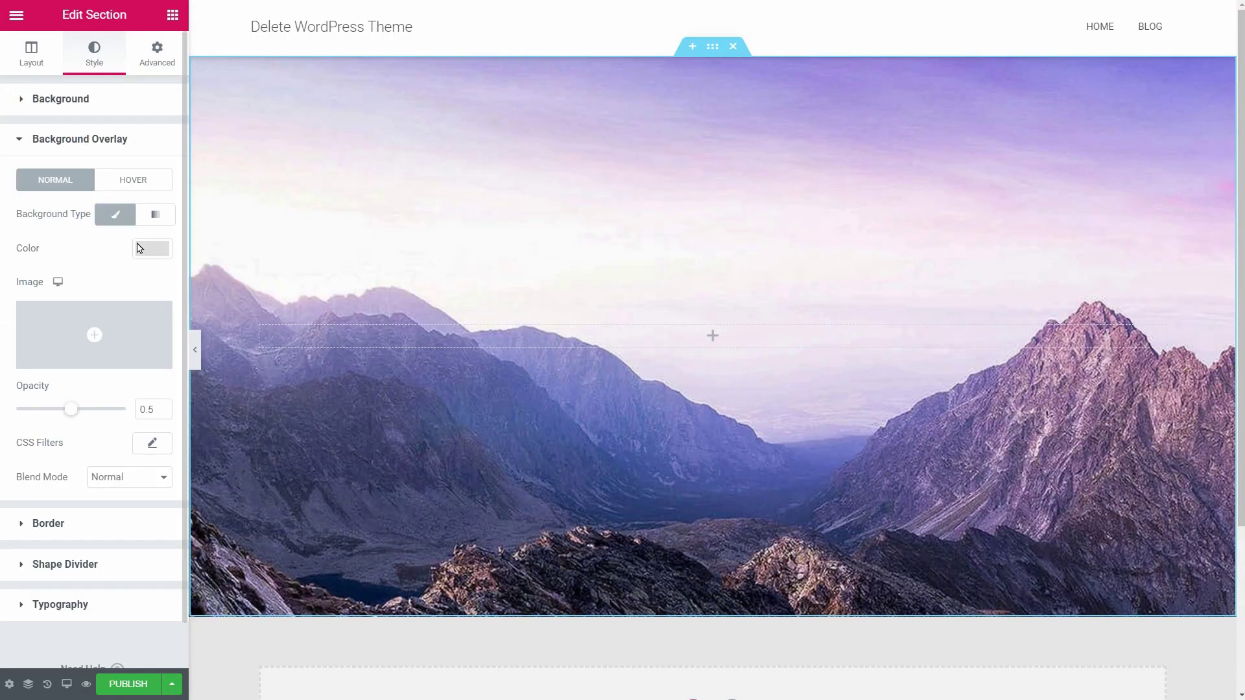
left_click(138, 249)
left_click(201, 288)
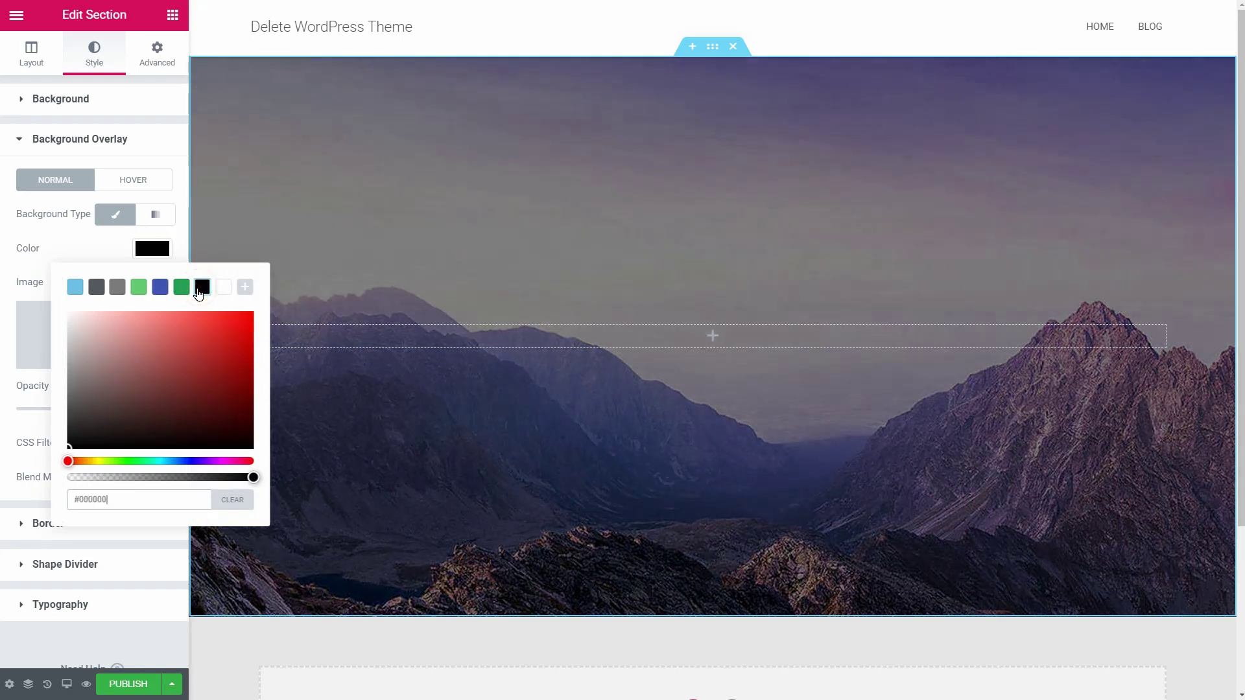
left_click(33, 389)
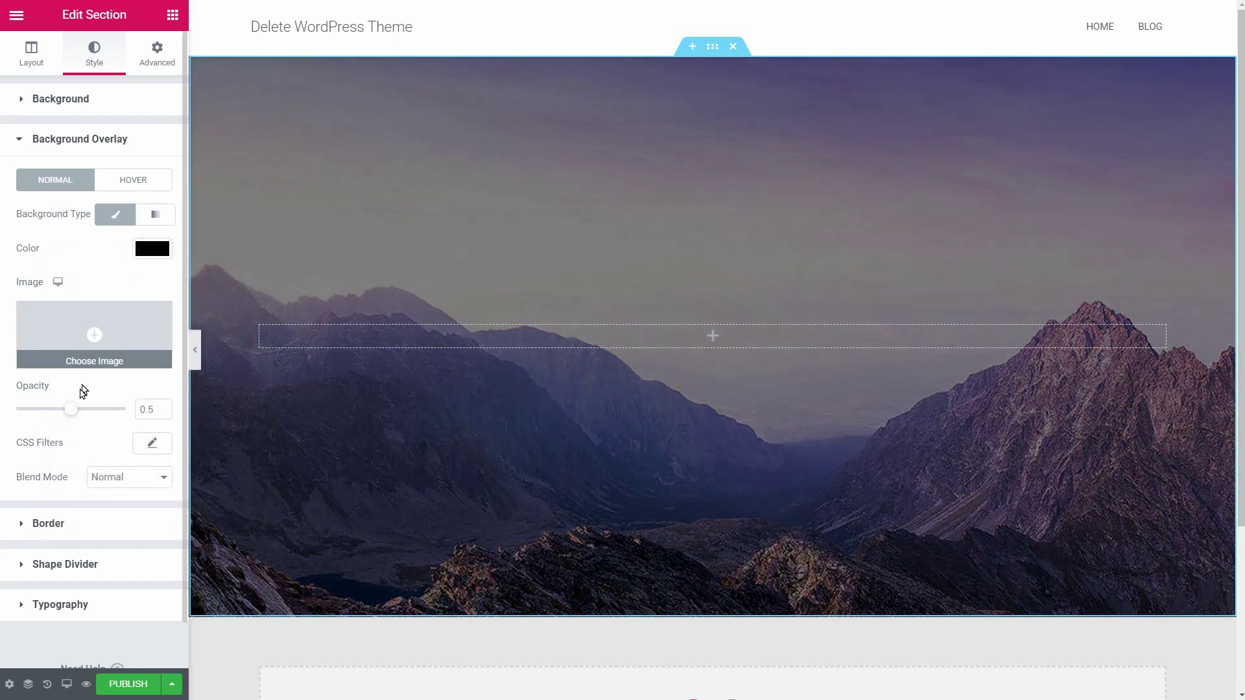
left_click_drag(72, 418, 81, 421)
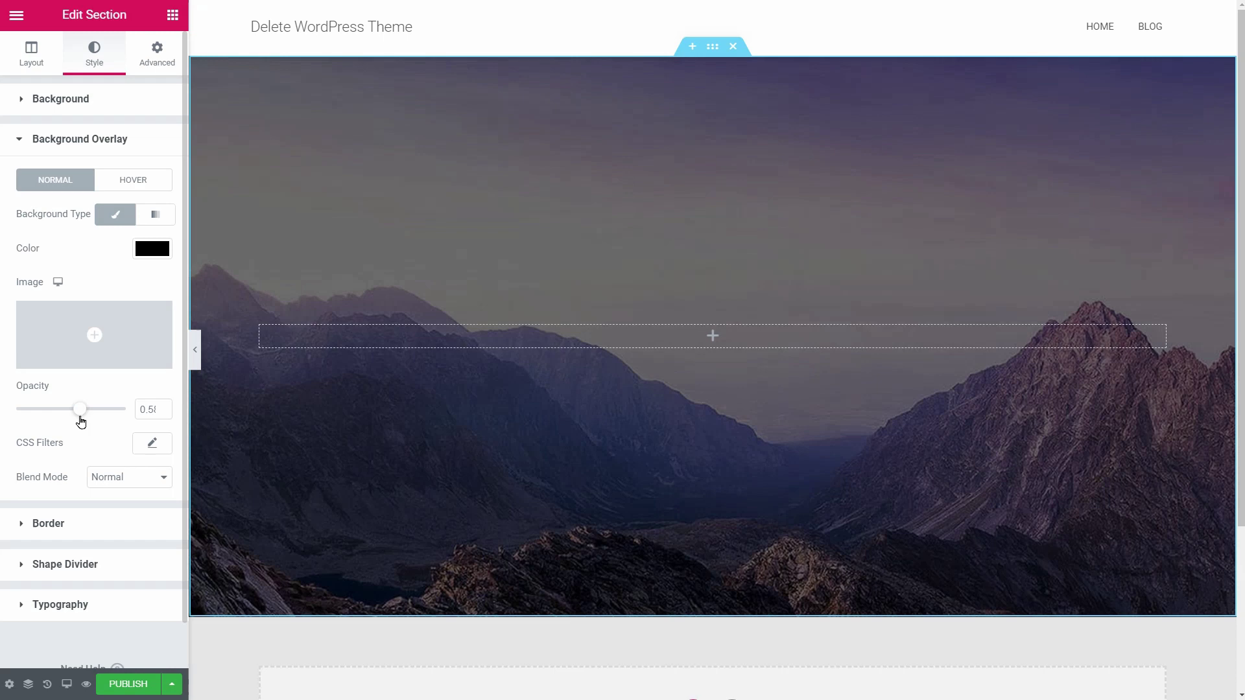
Step: Place a Heading widget in the hero section as a centred H1
left_click(171, 15)
left_click_drag(136, 163, 752, 345)
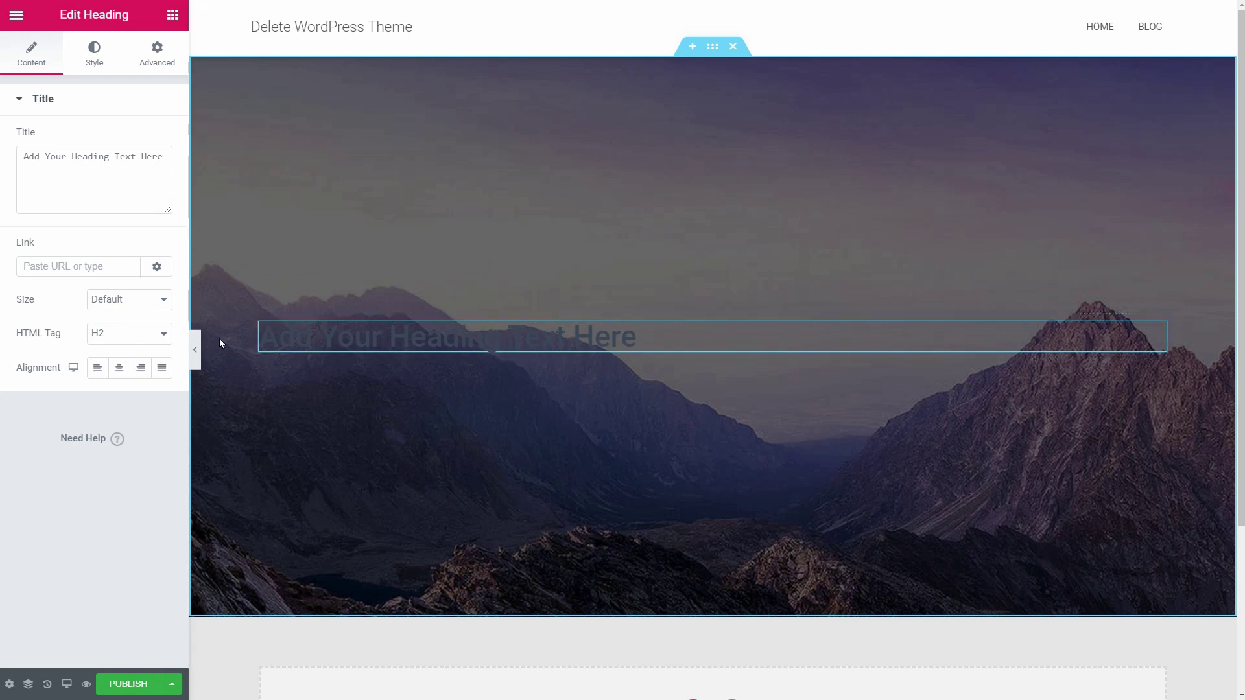
left_click(161, 334)
left_click(160, 351)
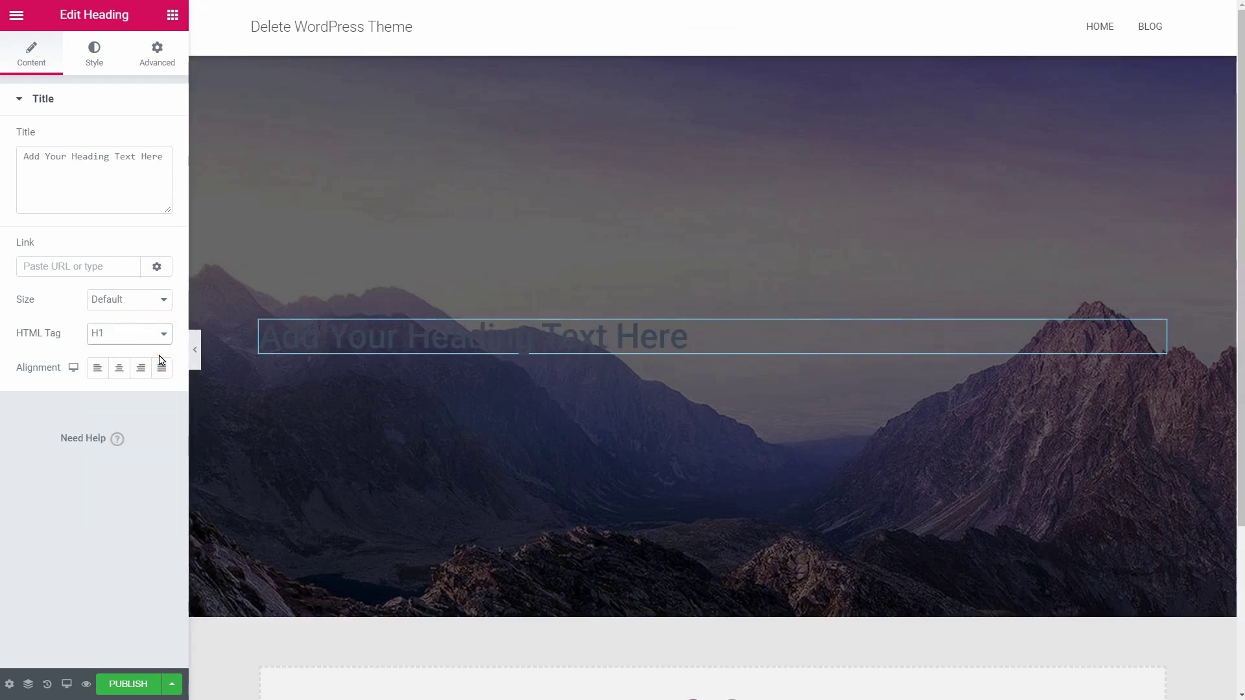
left_click(123, 368)
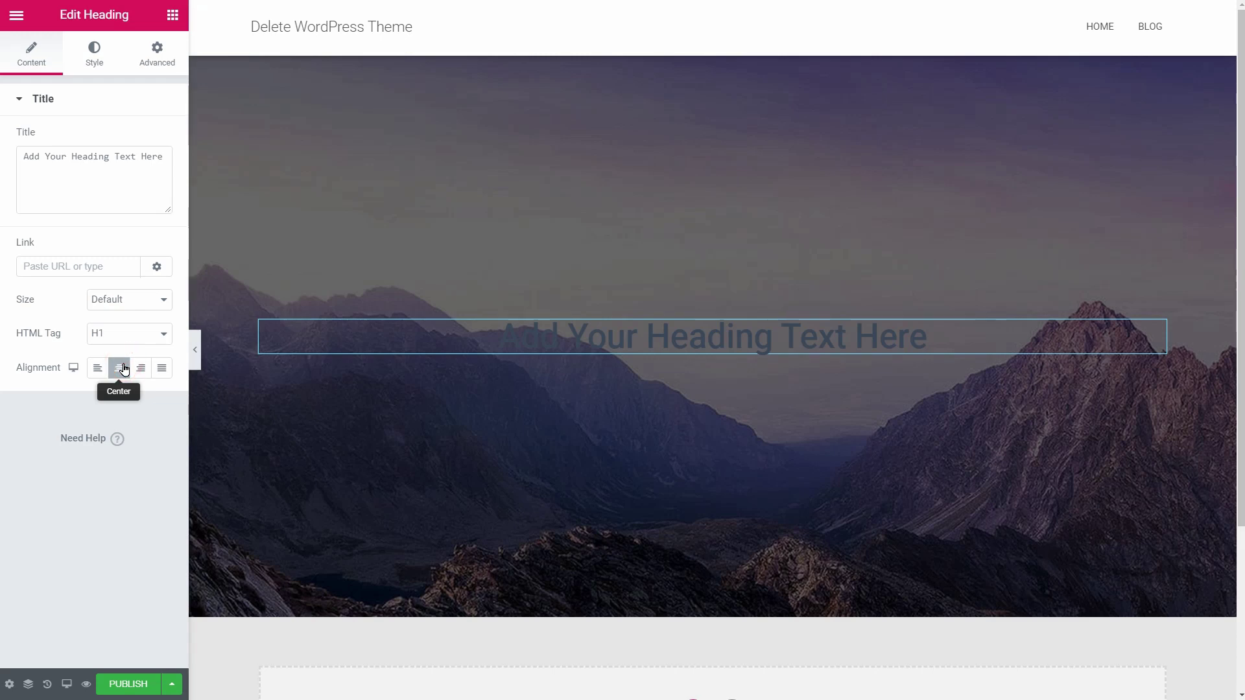
Step: Style the heading text white (#FFFFFF) at a 61 px size
left_click(102, 70)
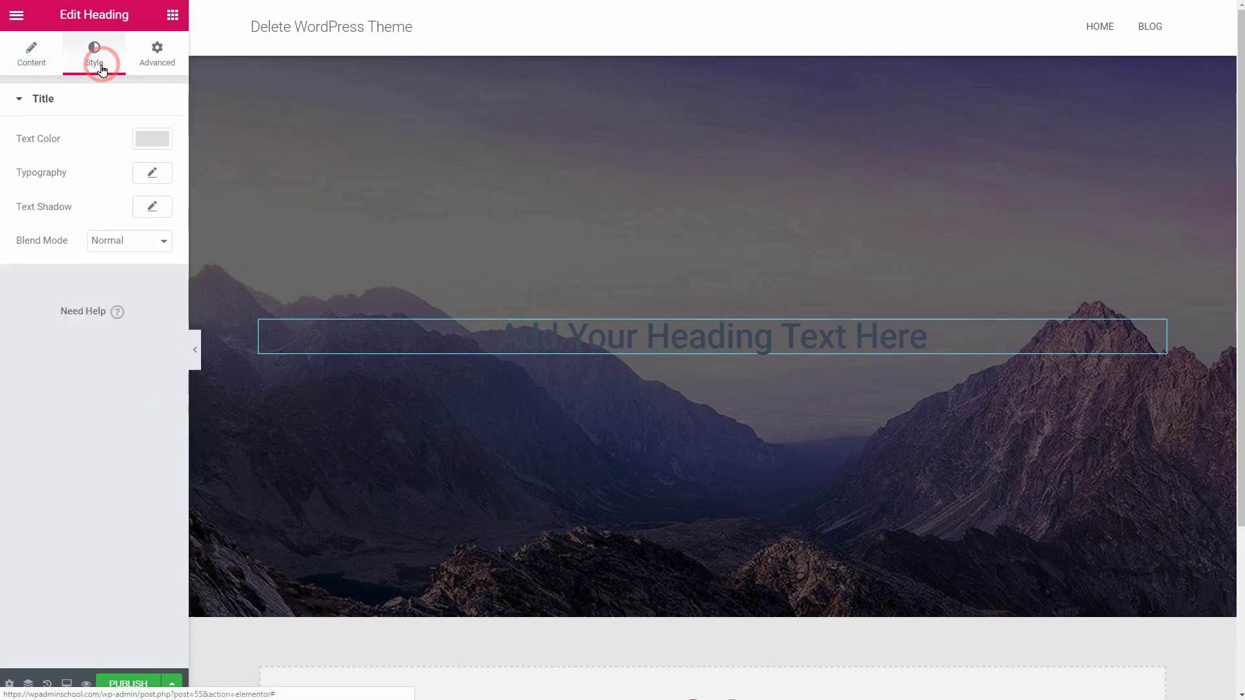
left_click(153, 137)
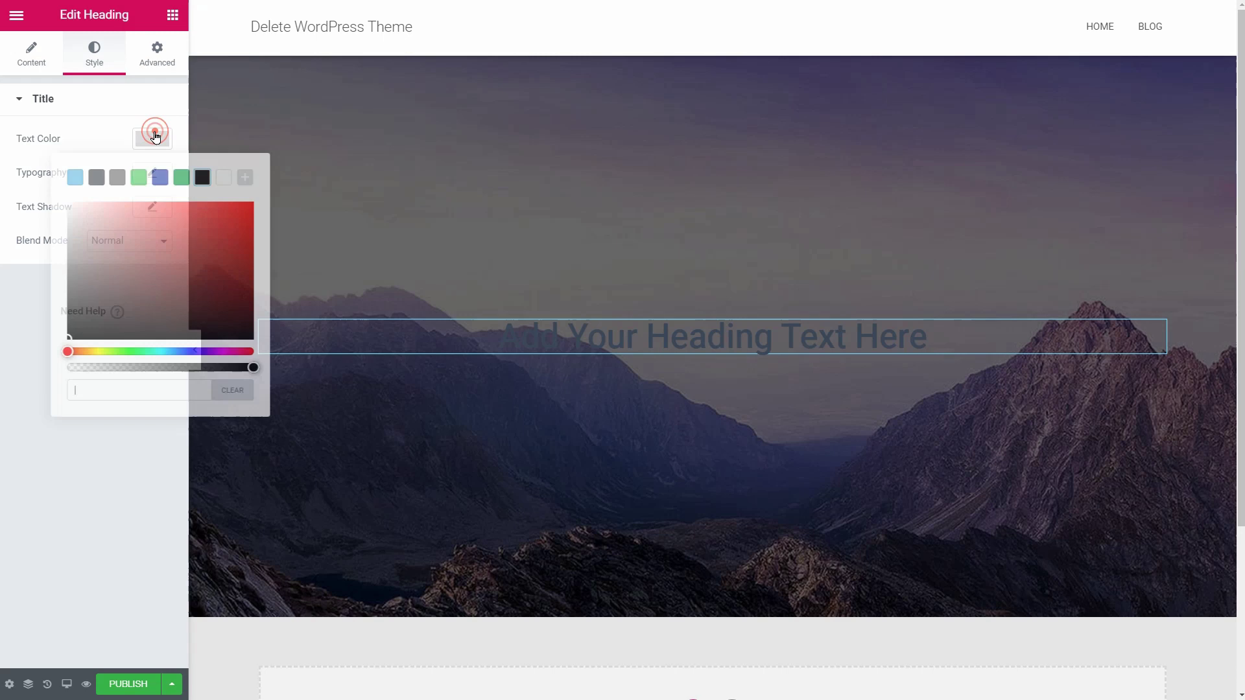
left_click(223, 185)
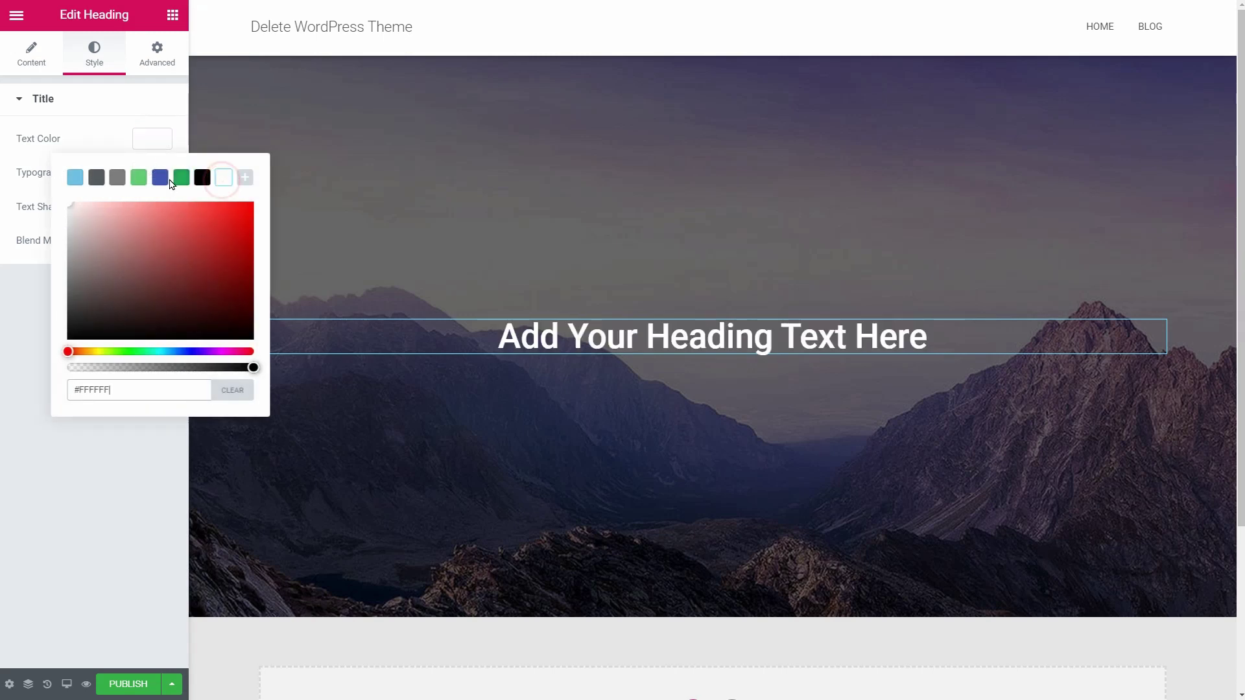
left_click(153, 139)
left_click(153, 174)
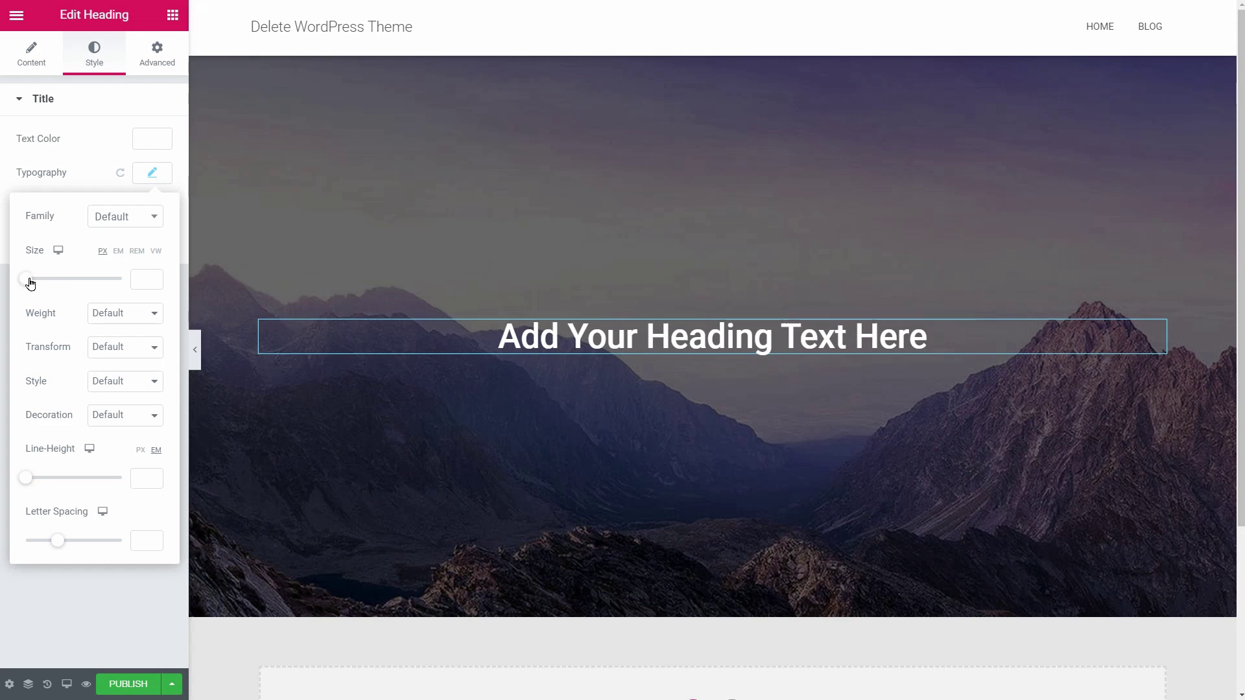
left_click_drag(29, 279, 54, 279)
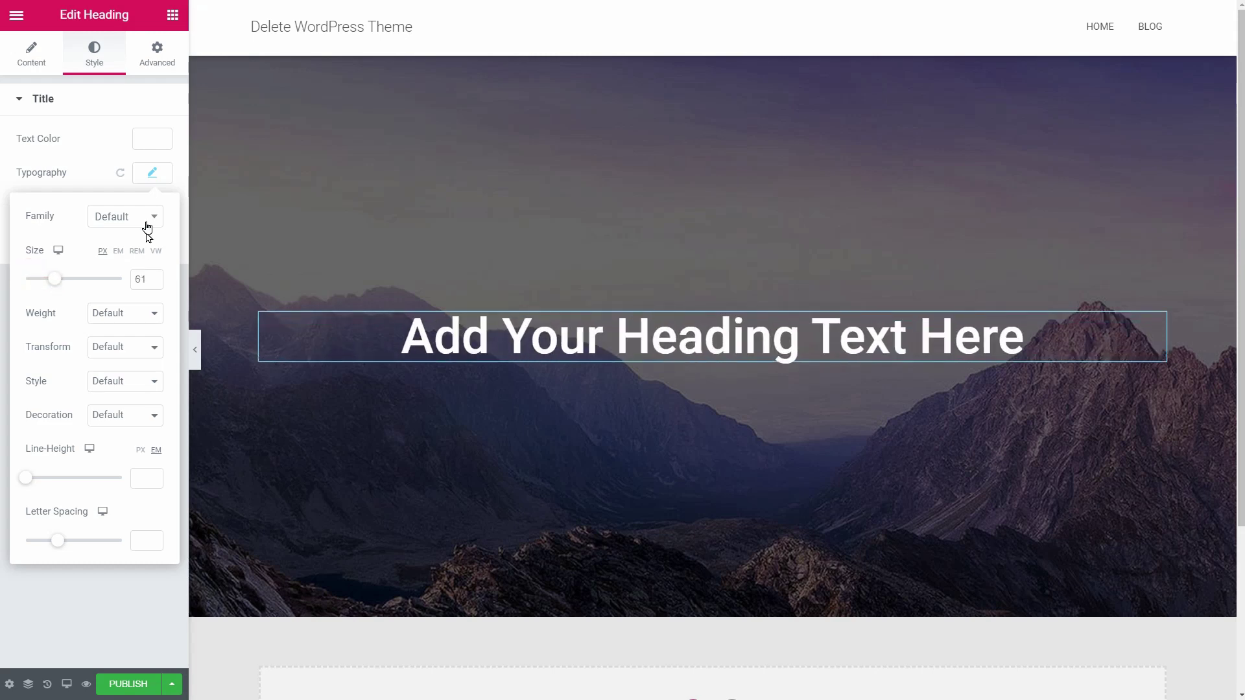
left_click(153, 173)
Step: Duplicate the heading and make the copy an H2 with size 40 and weight 300
right_click(1159, 322)
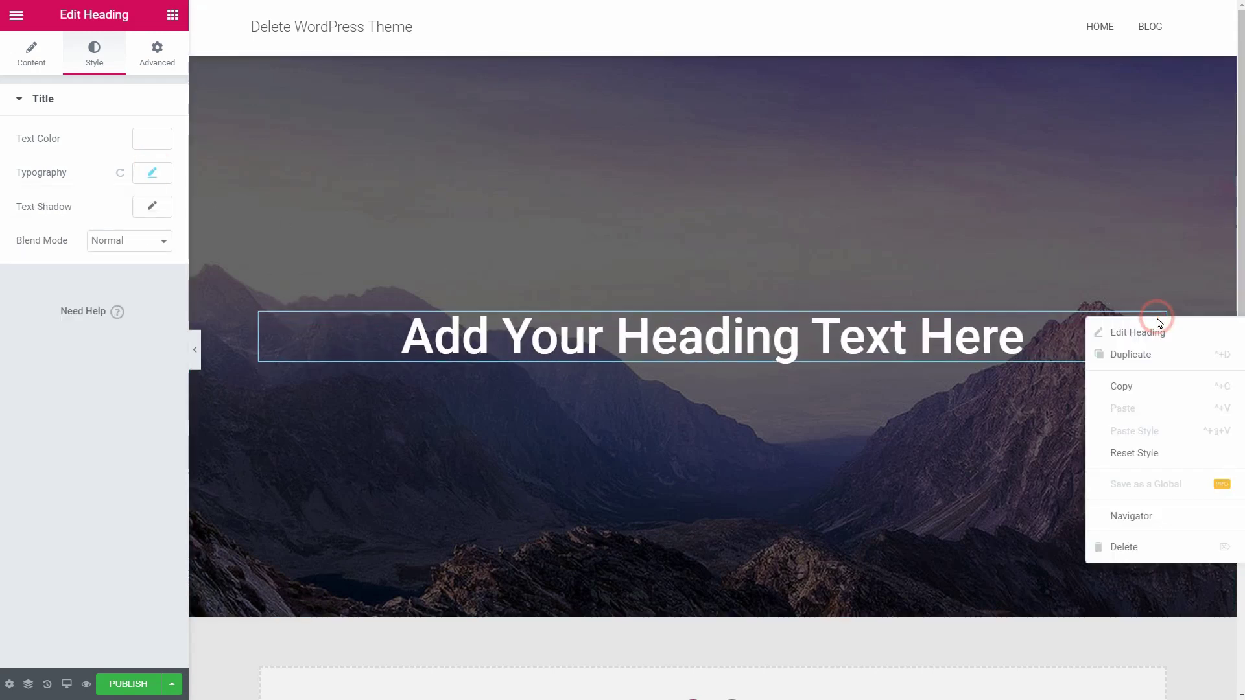
left_click(1151, 355)
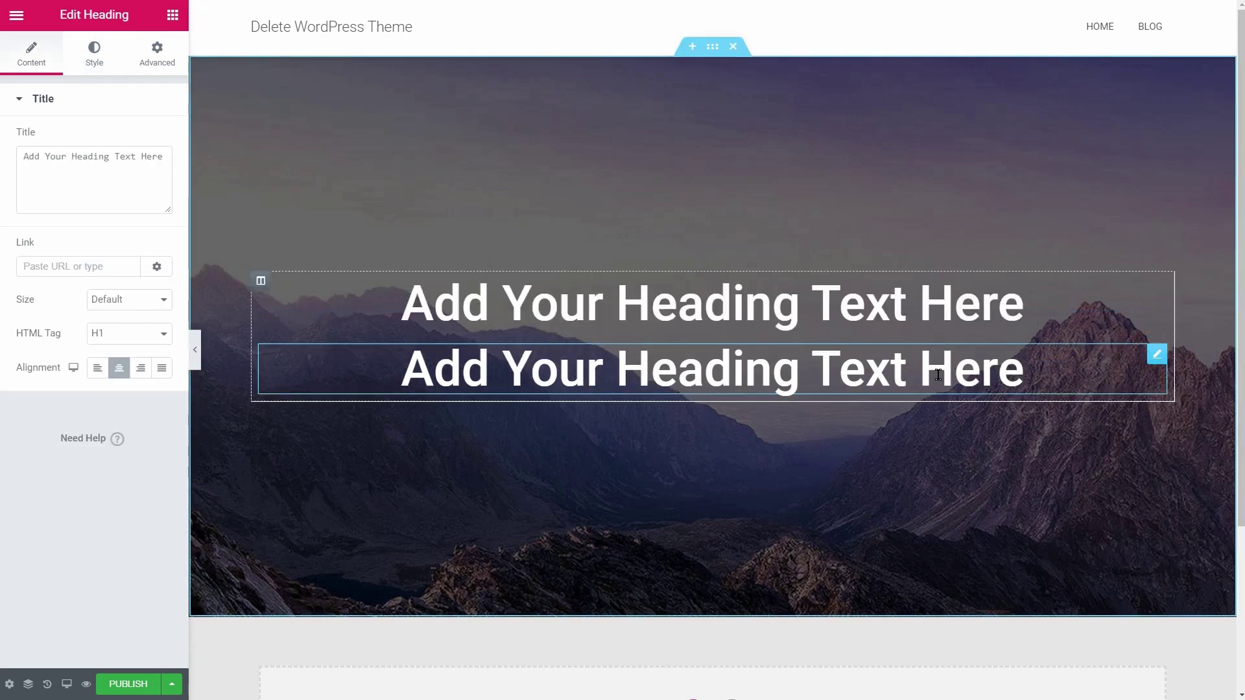
left_click(162, 334)
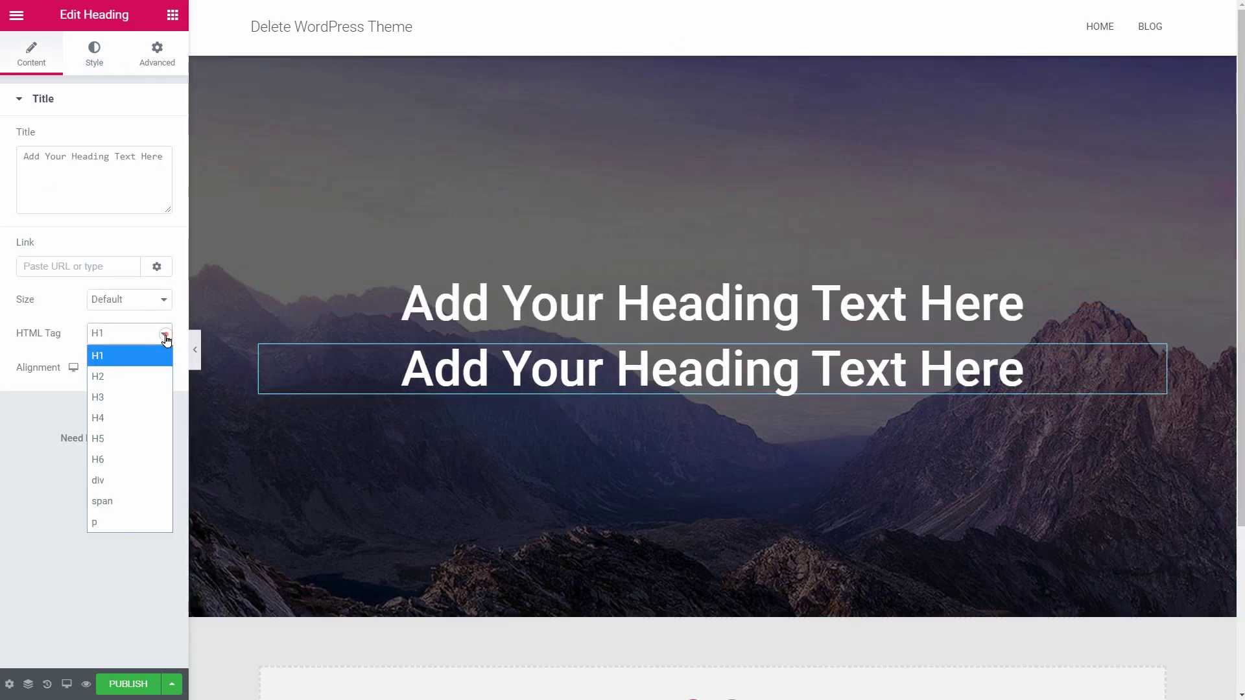
left_click(156, 375)
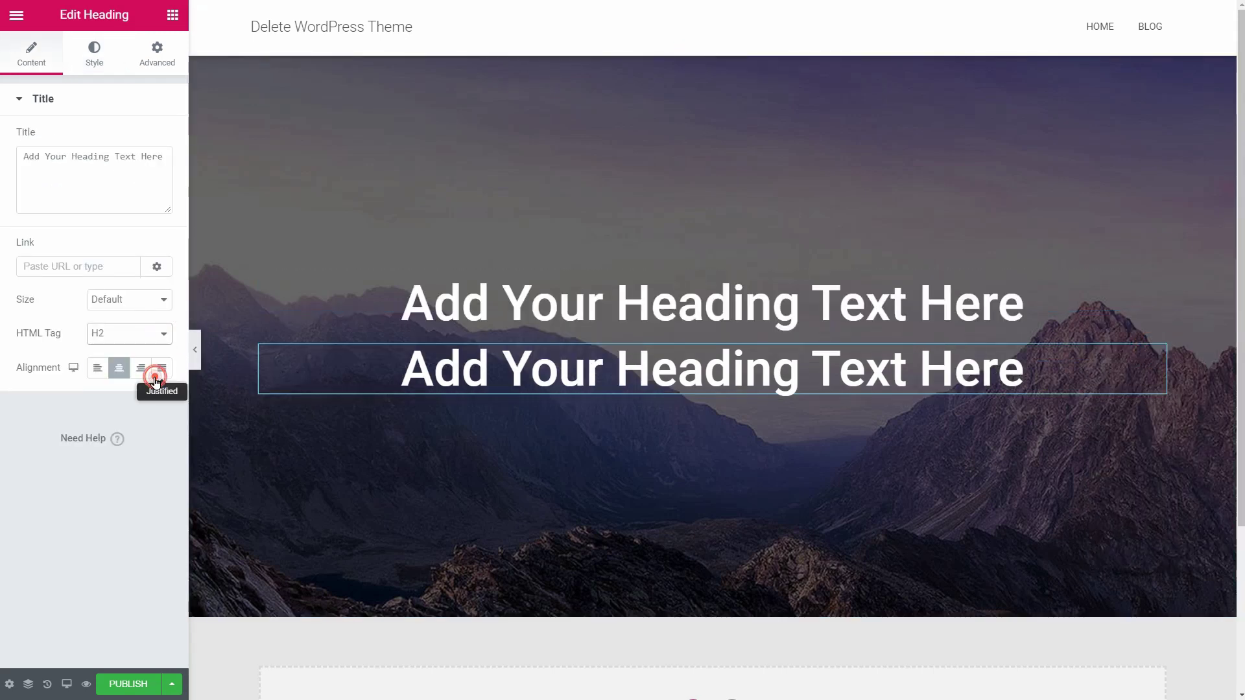
left_click(98, 65)
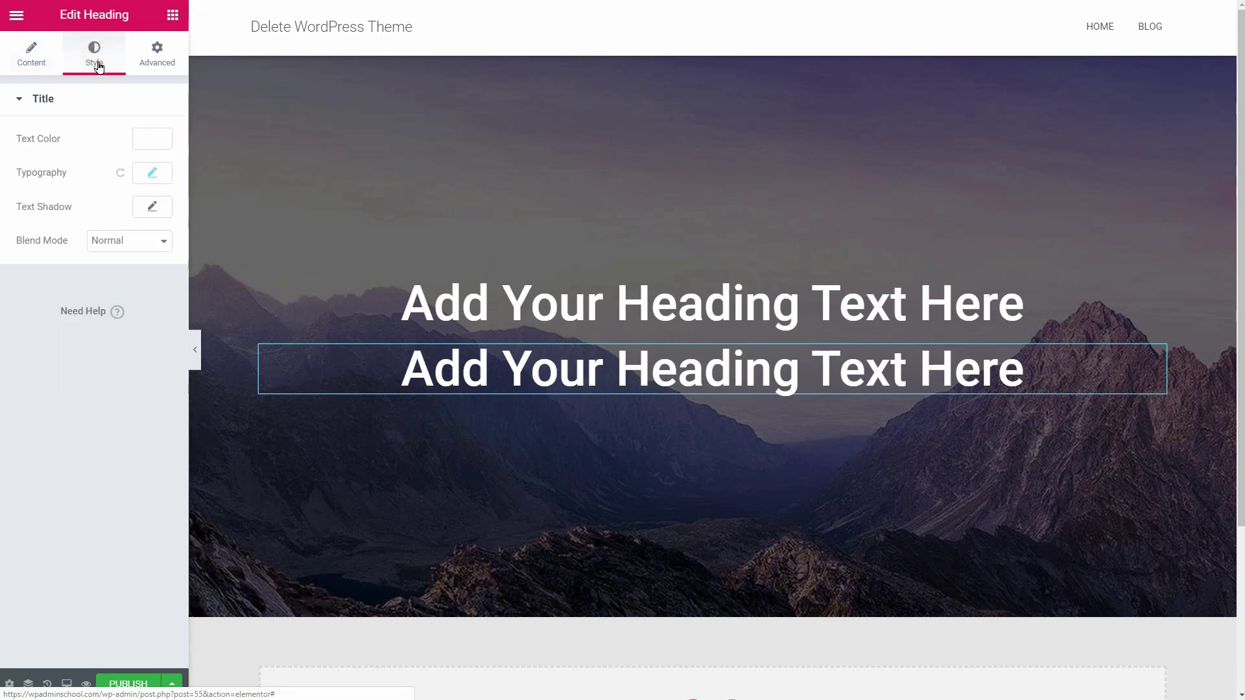
left_click(153, 173)
left_click_drag(65, 285, 48, 286)
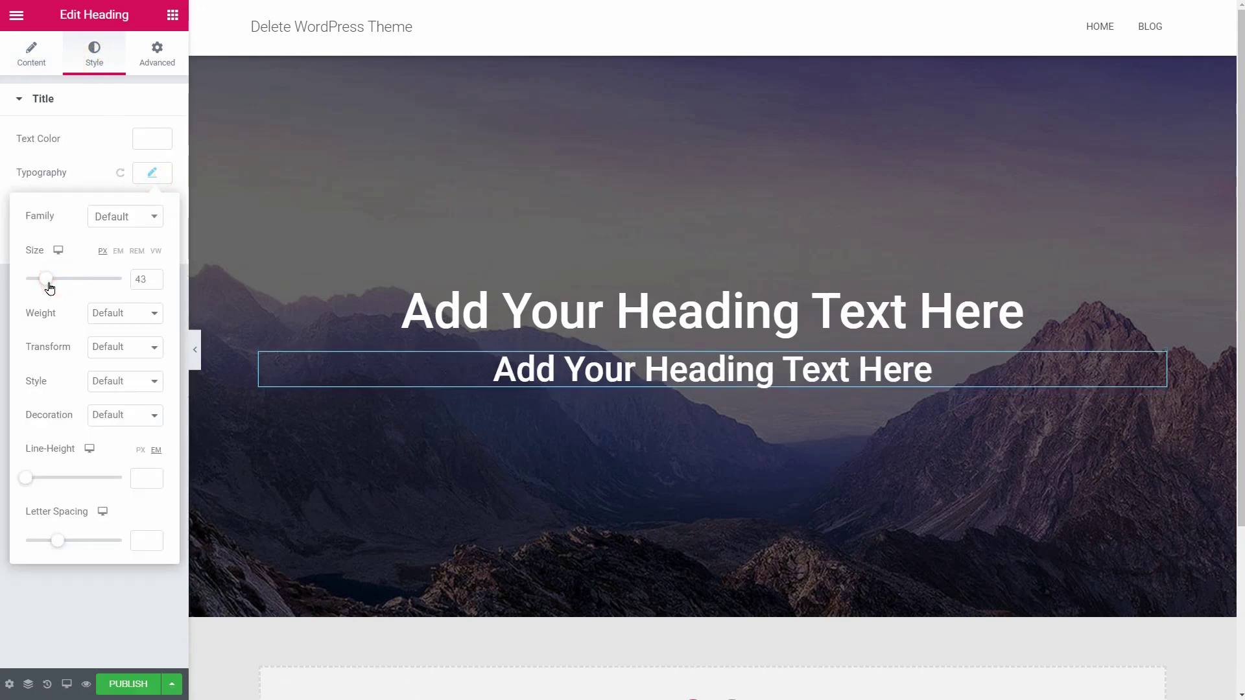
left_click(154, 314)
left_click(138, 378)
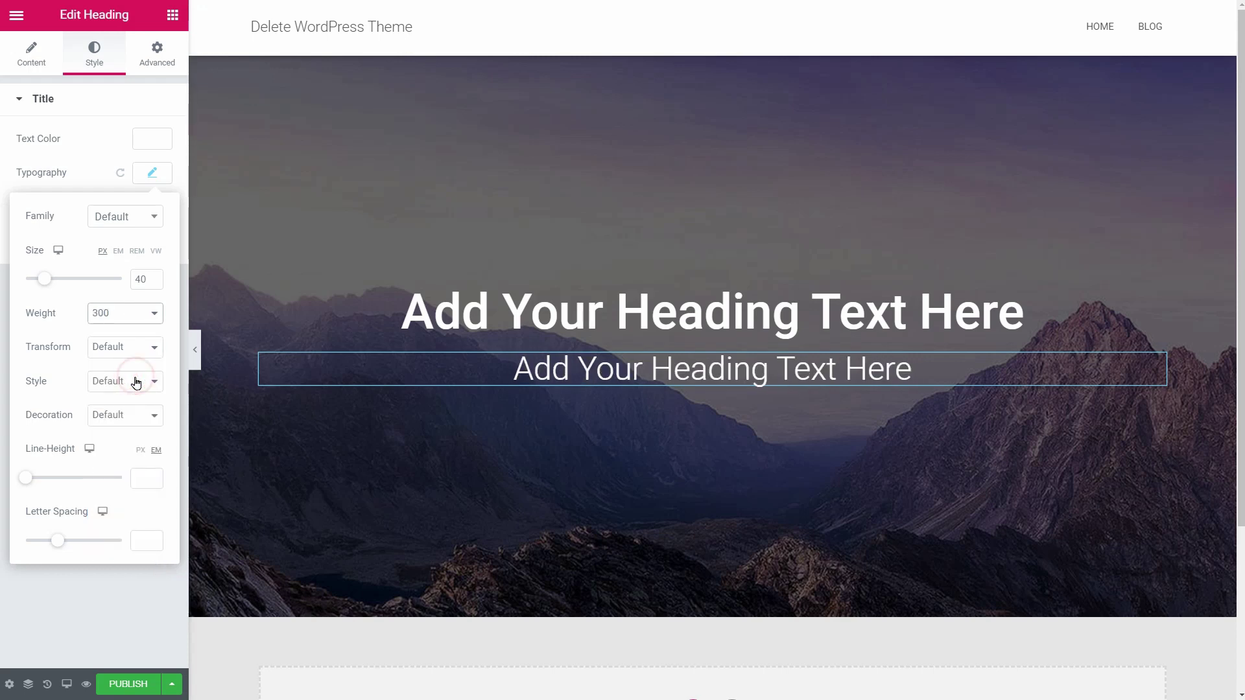
left_click(151, 180)
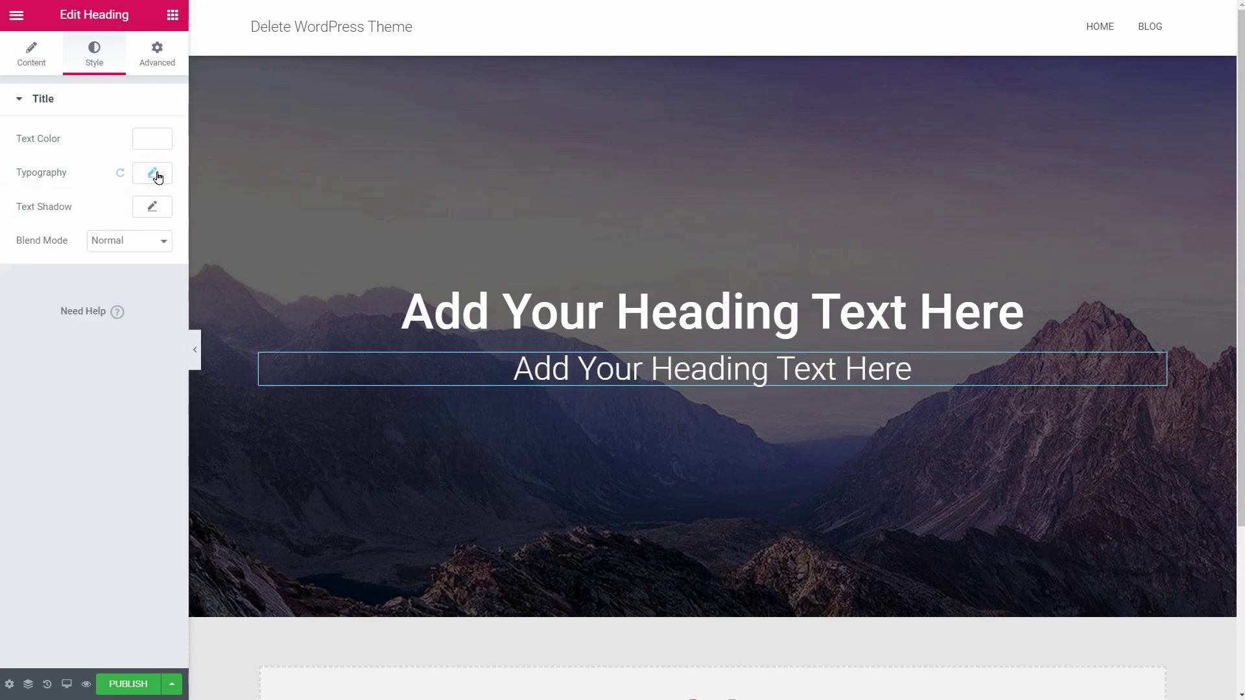
Step: Search widgets for 'bu' and place a Button below the two headings
left_click(172, 17)
left_click(108, 73)
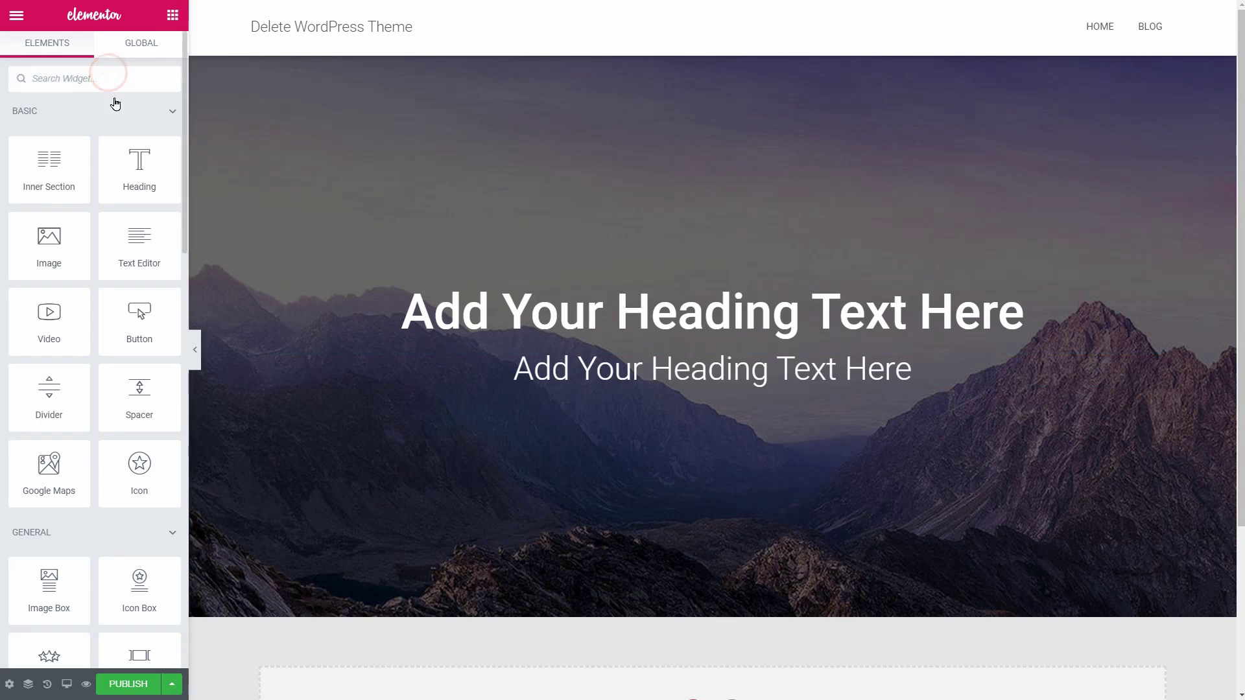
type("bu")
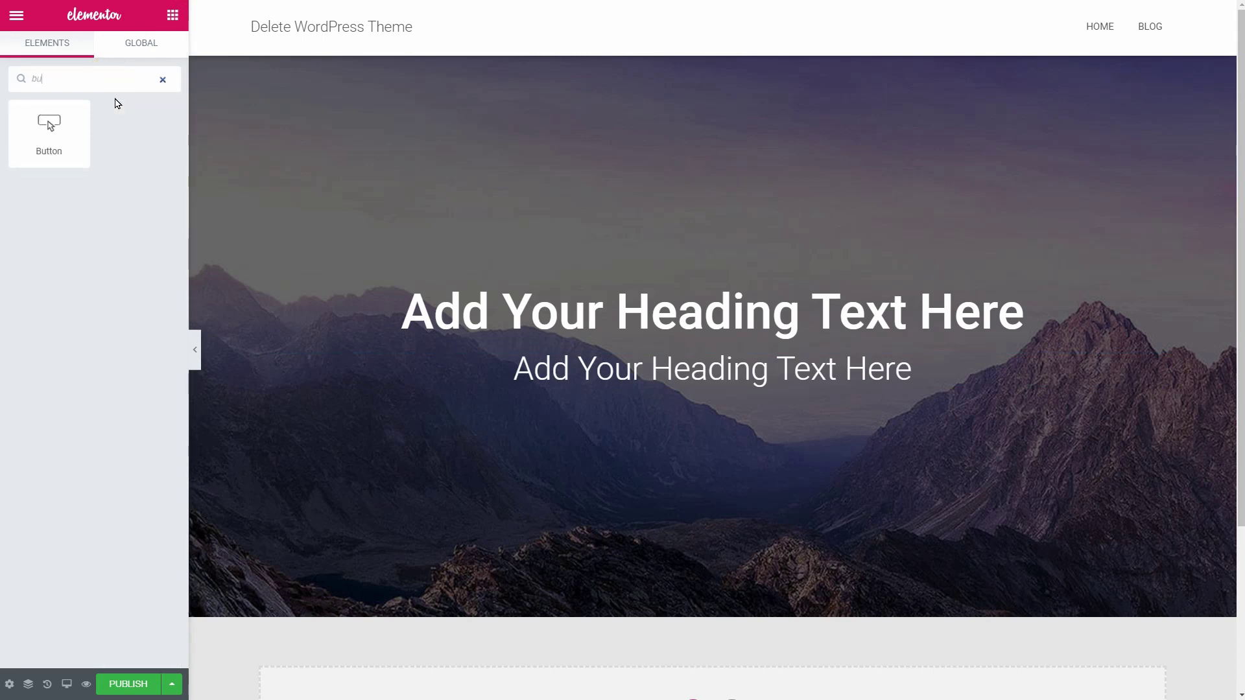
left_click_drag(48, 129, 711, 399)
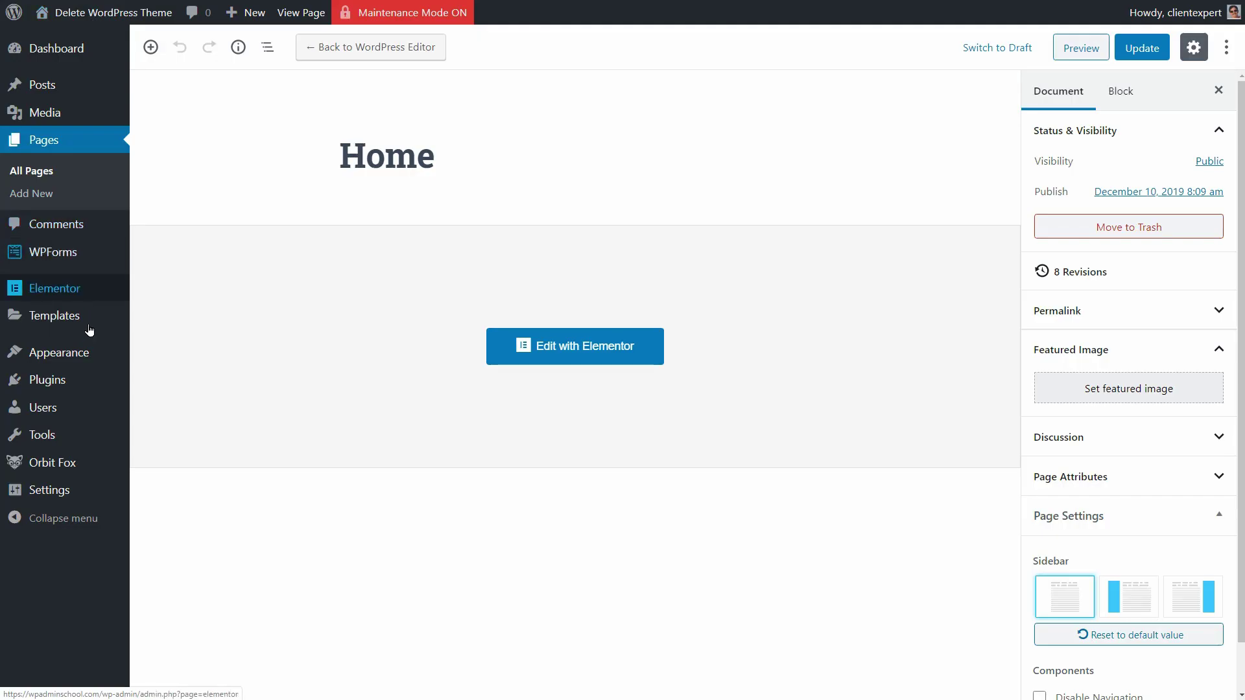
Step: In the Customizer's Colors panel, select and copy the Hestia accent hex #e91e63
mouse_move(77, 352)
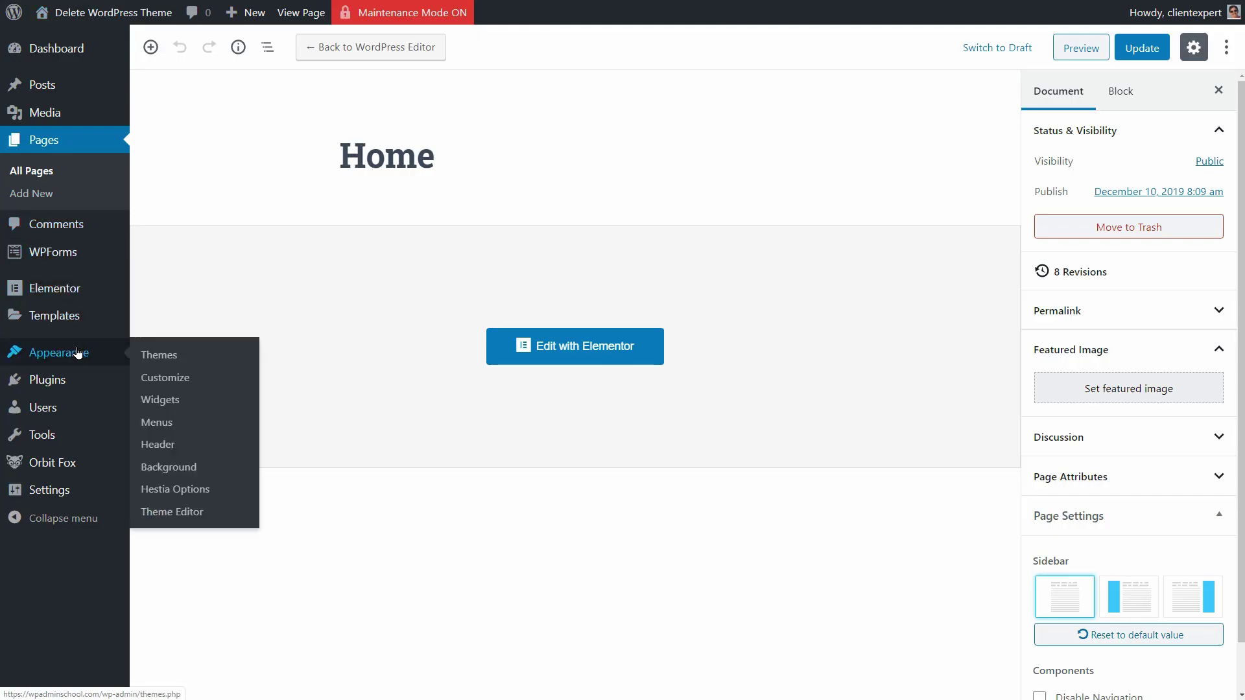
left_click(167, 378)
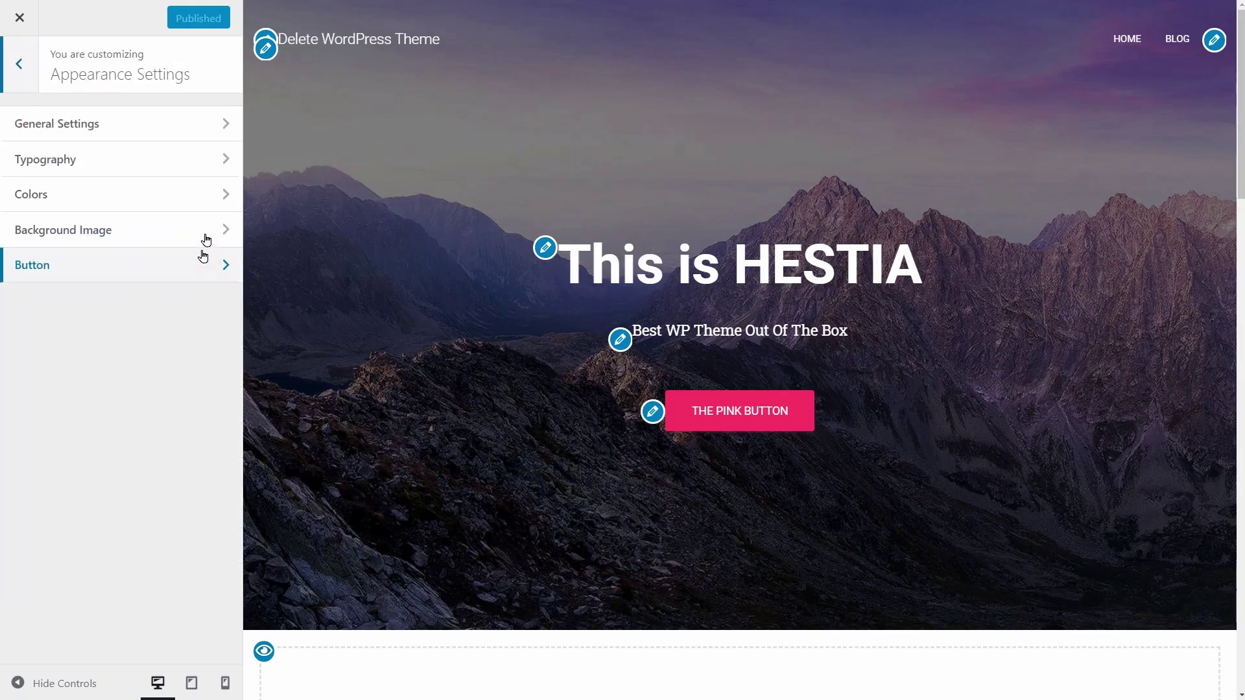
left_click(201, 195)
left_click(81, 203)
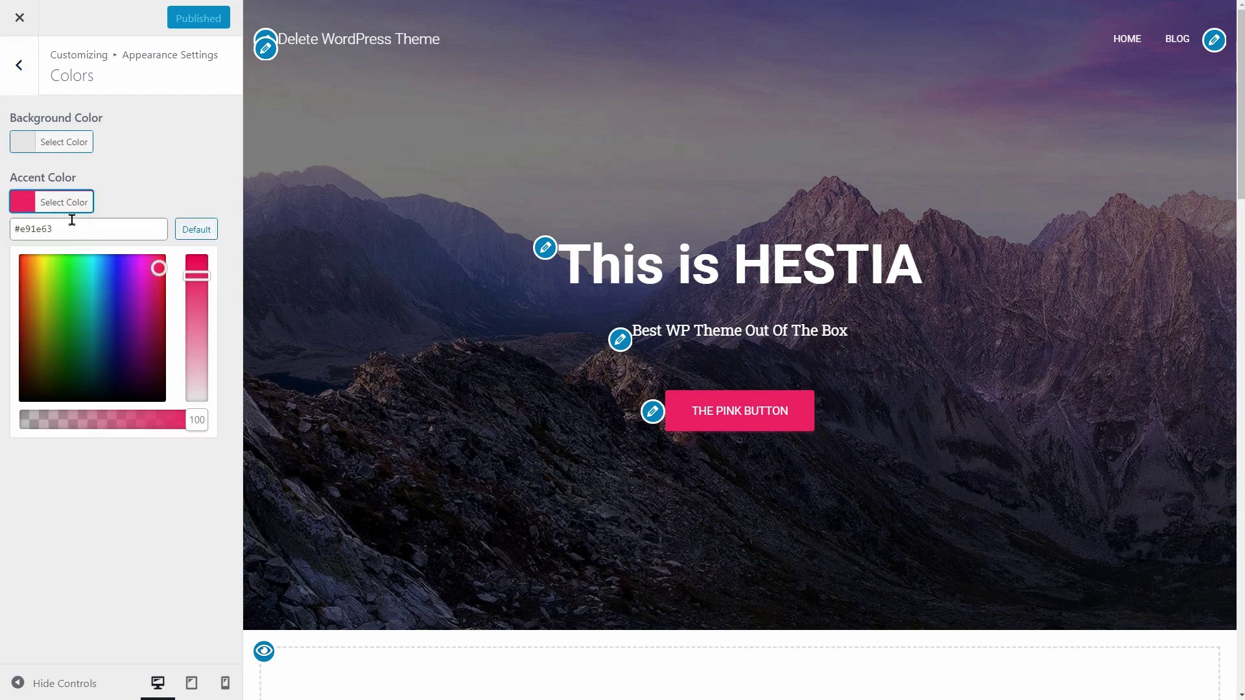
triple_click(63, 229)
right_click(31, 227)
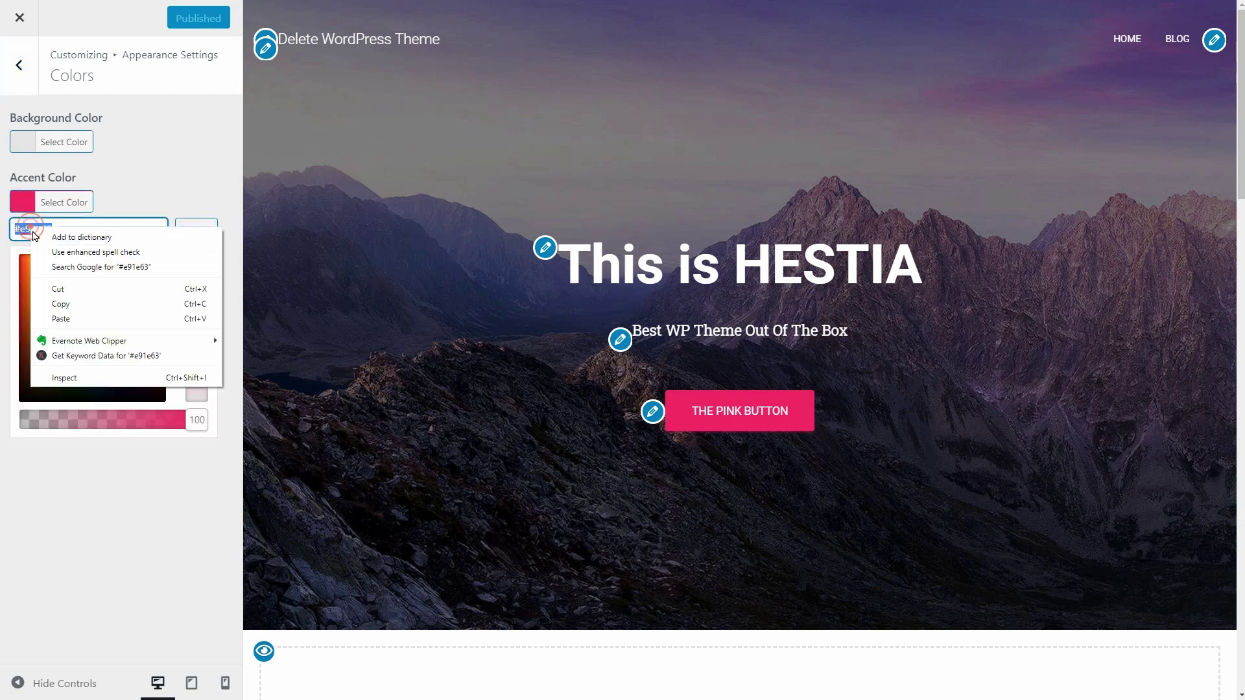
Step: Paste #E91E63 as the Click here button's background colour
left_click(96, 304)
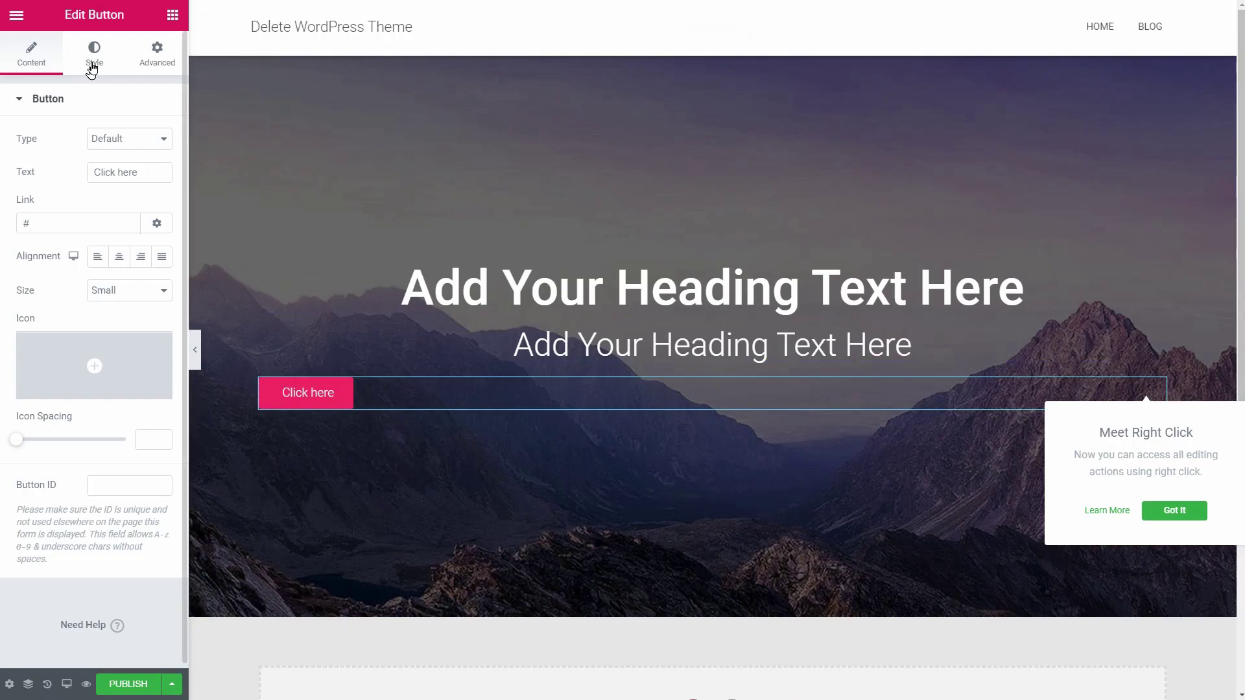
left_click(91, 63)
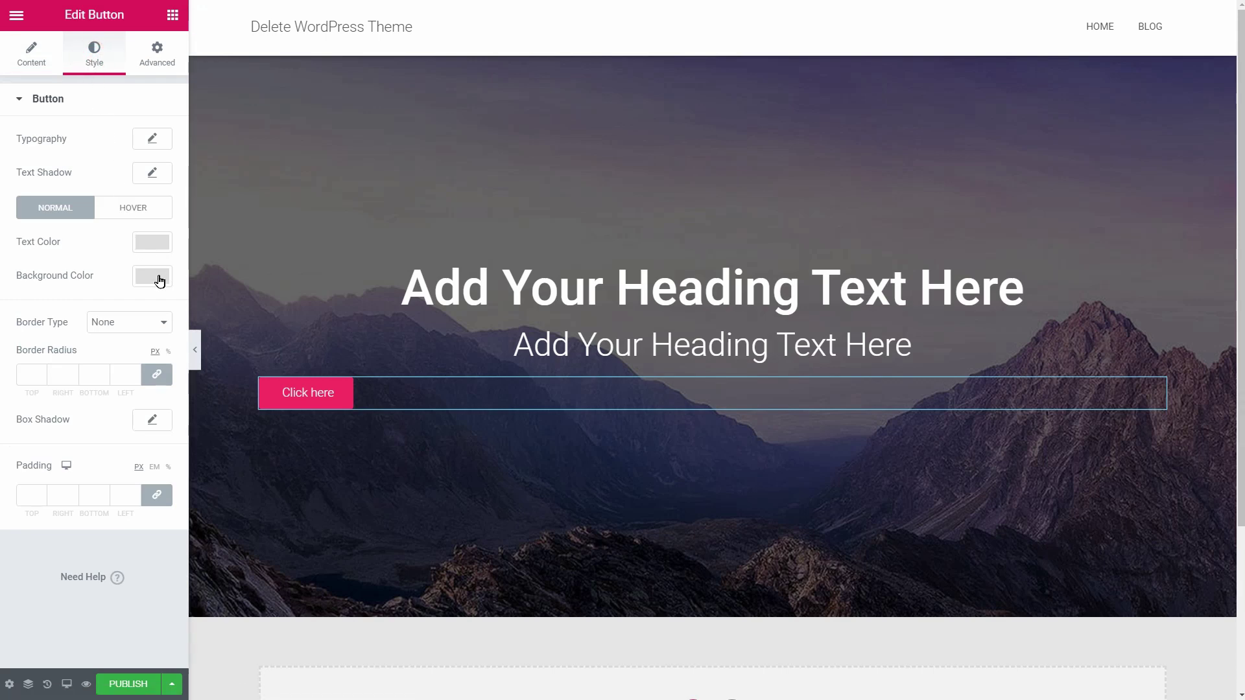
left_click(155, 278)
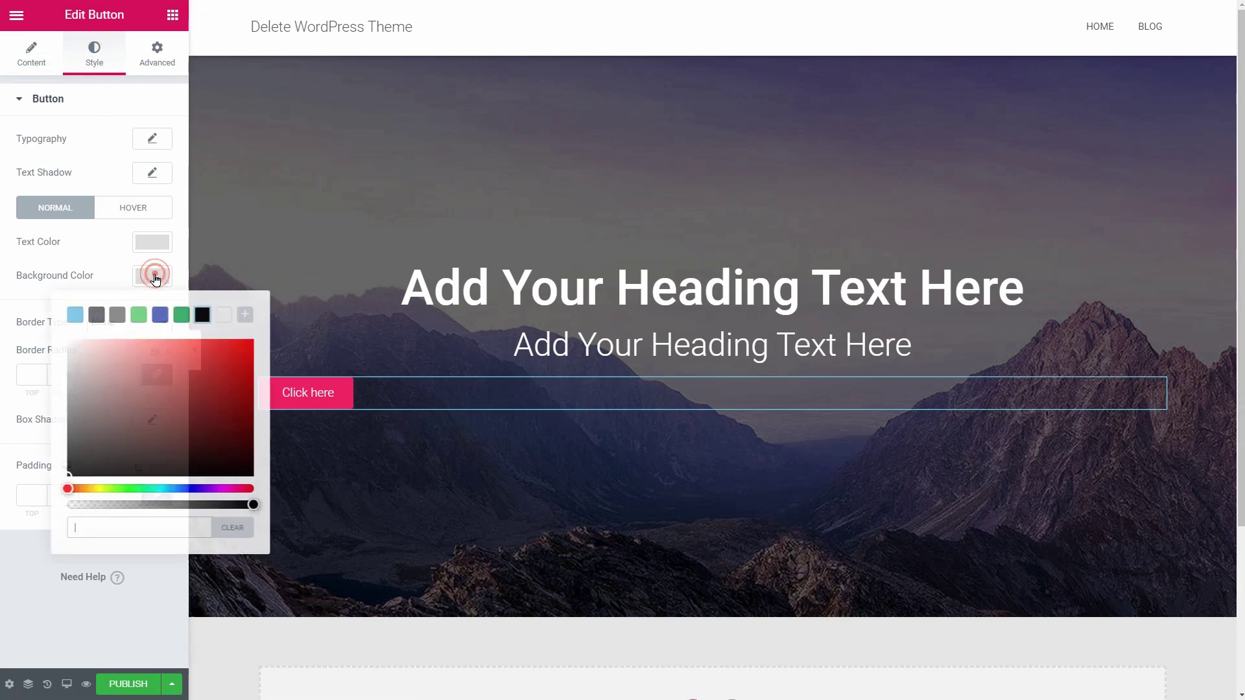
right_click(126, 531)
left_click(179, 626)
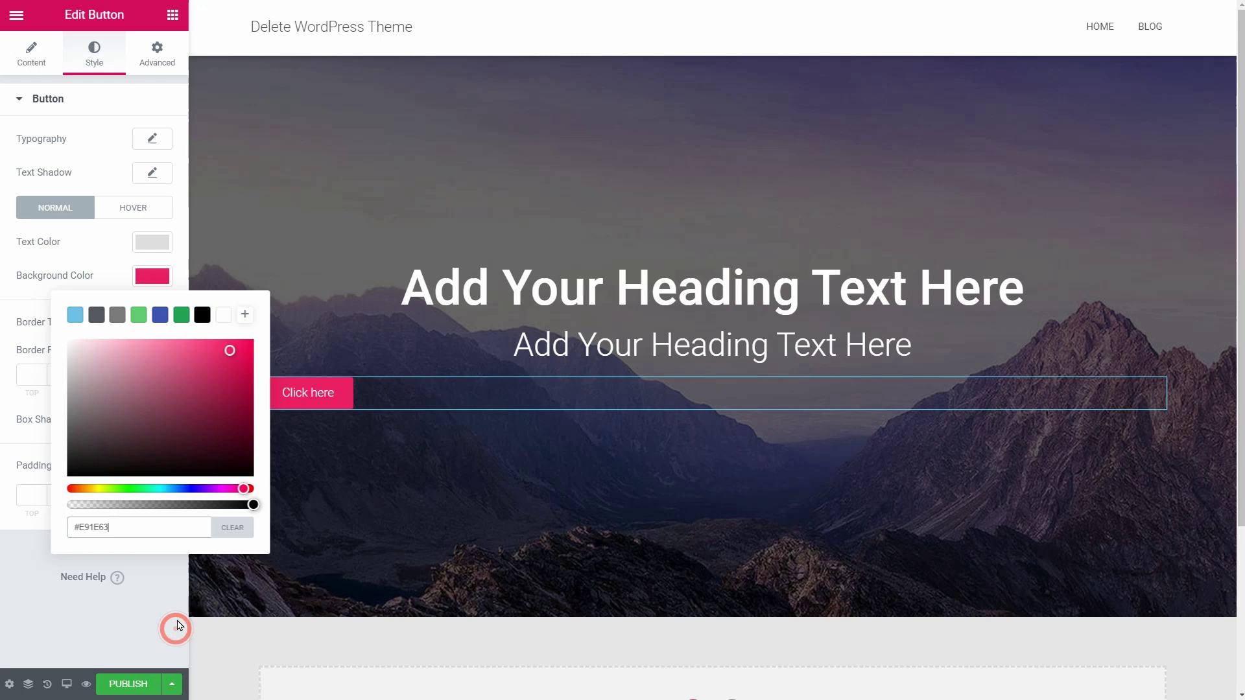
left_click(153, 284)
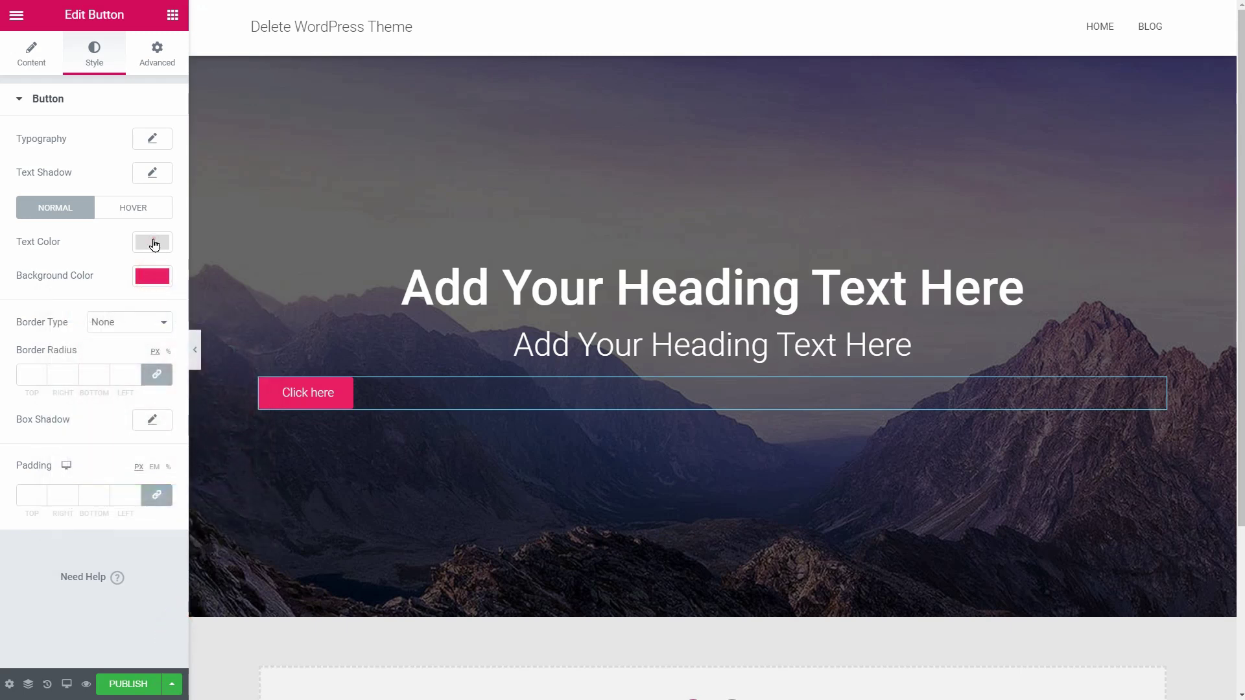
Step: Make the button's text colour white #FFFFFF
left_click(153, 243)
left_click(230, 283)
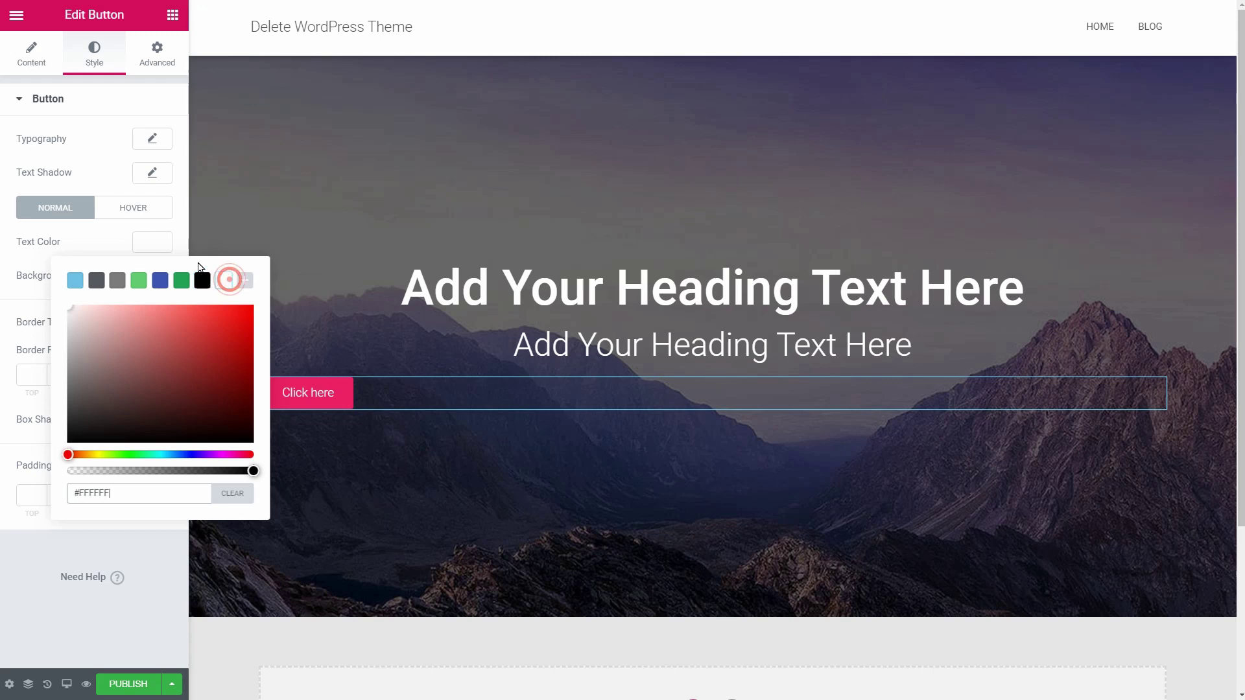
left_click(158, 247)
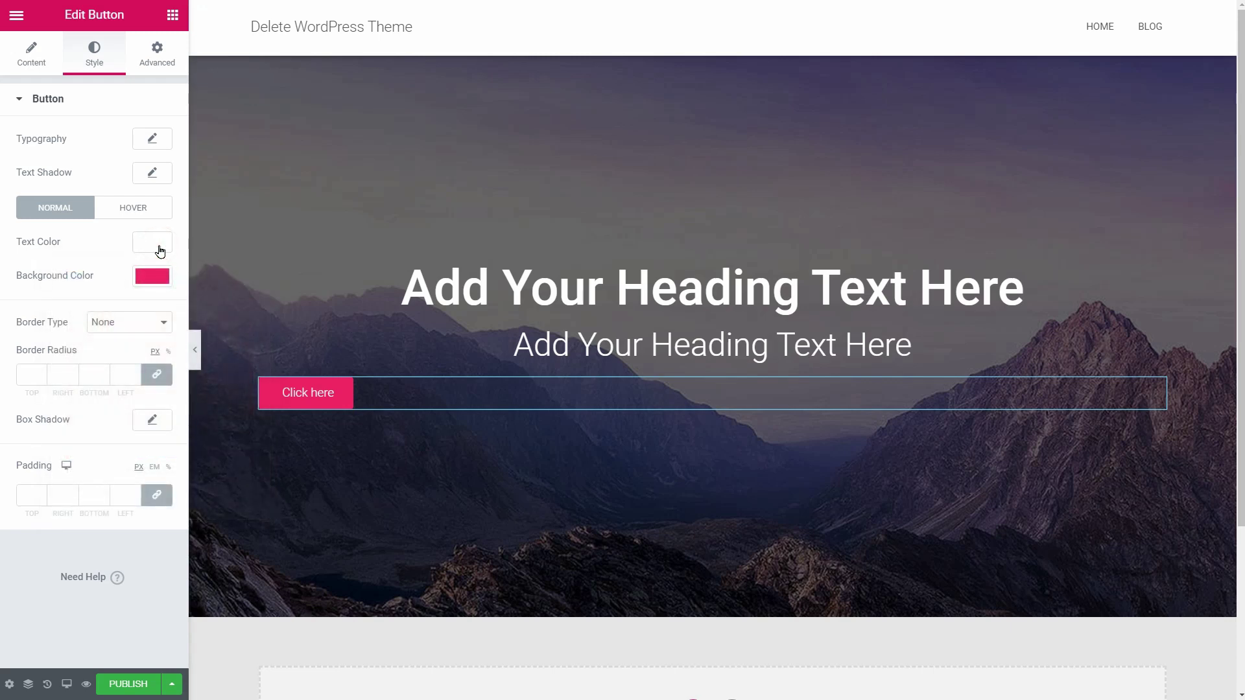
Step: Set the Click here button's font family to Roboto
left_click(149, 145)
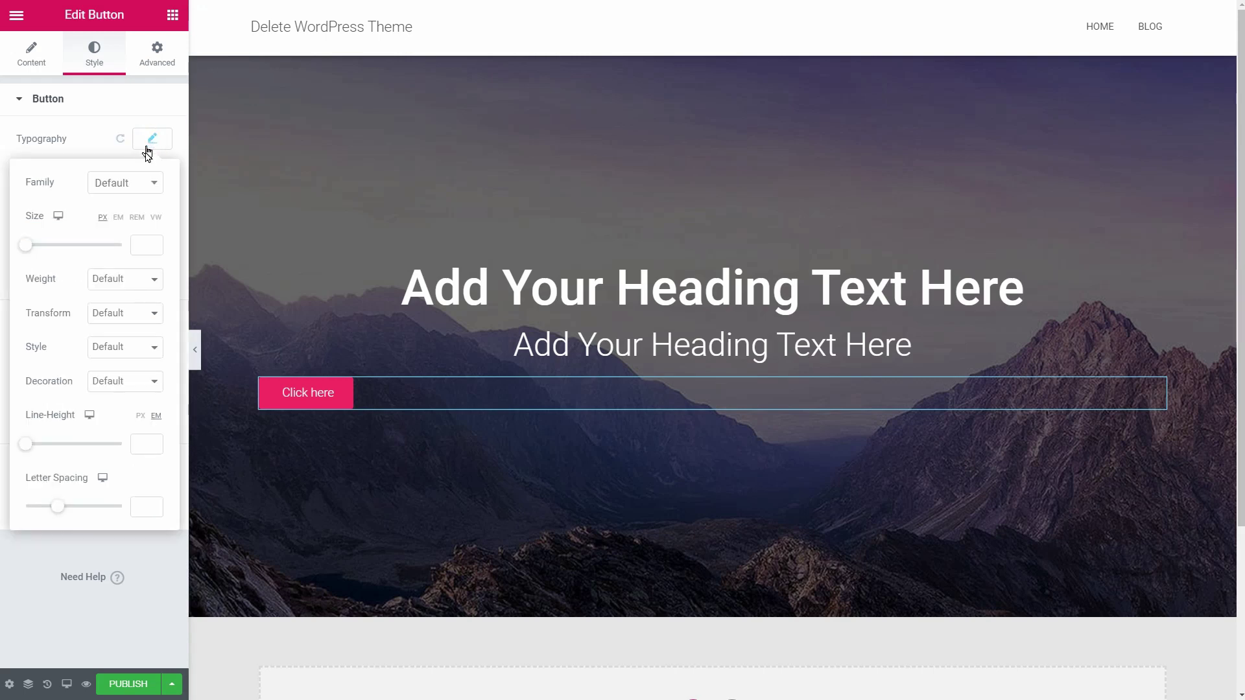
left_click(151, 189)
type("robo")
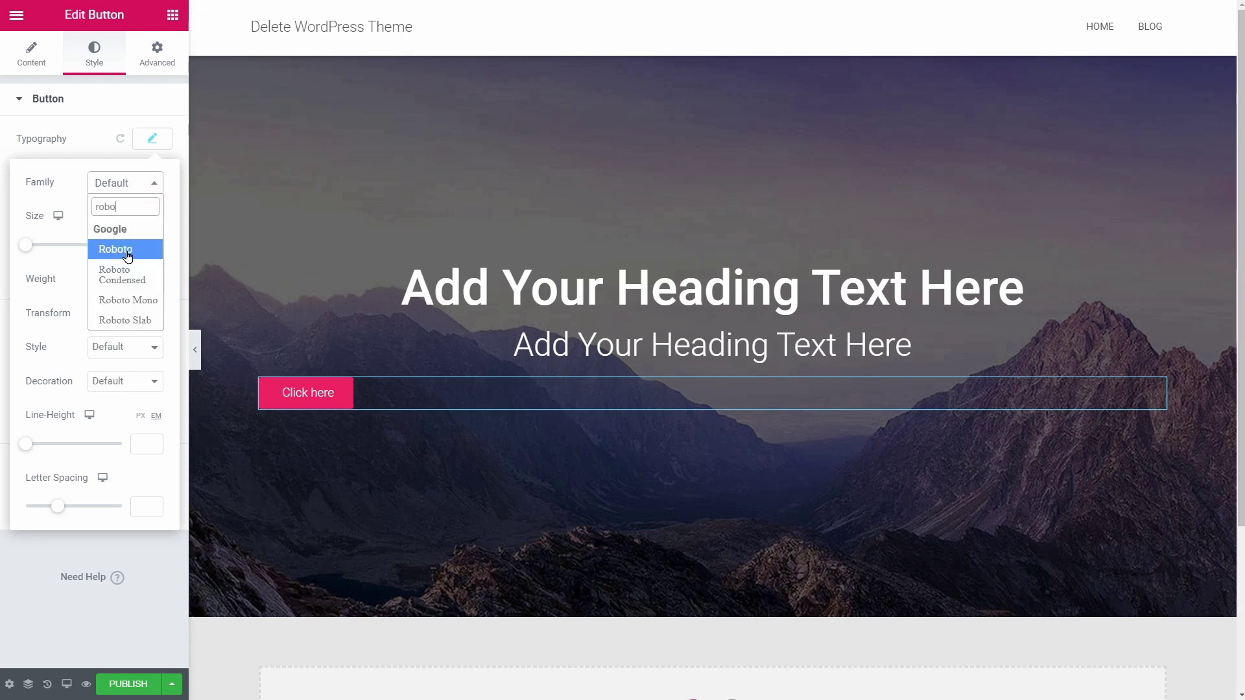
left_click(128, 253)
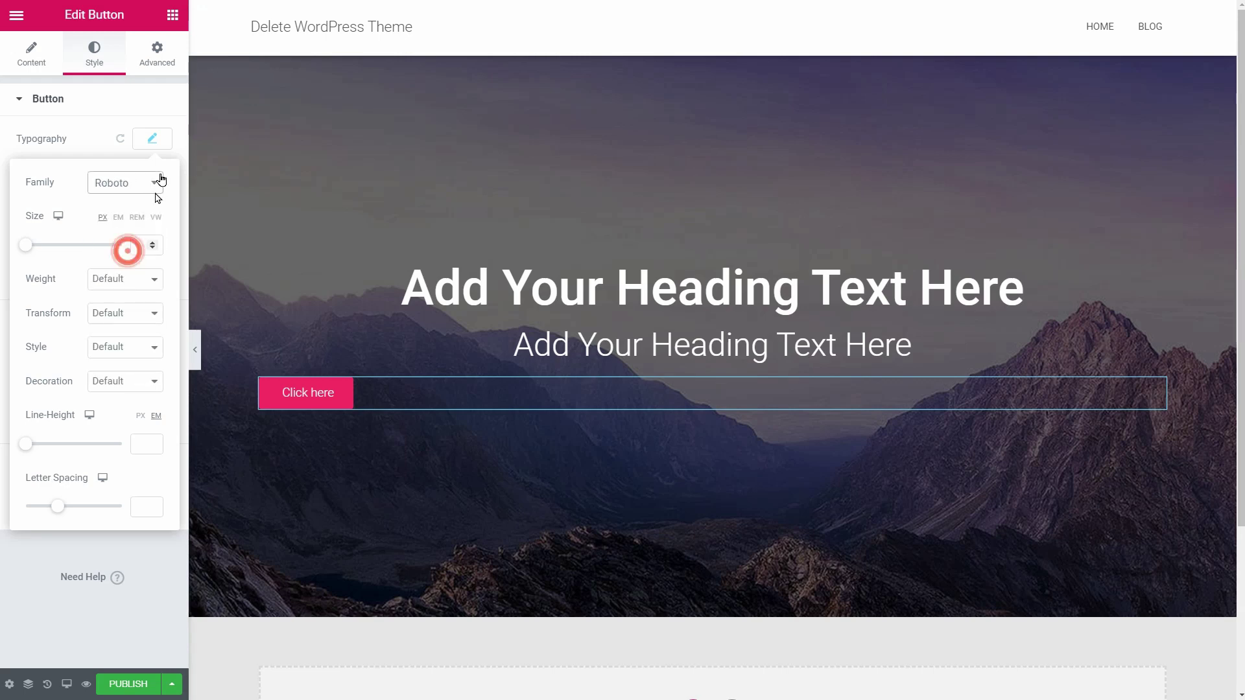
left_click(152, 140)
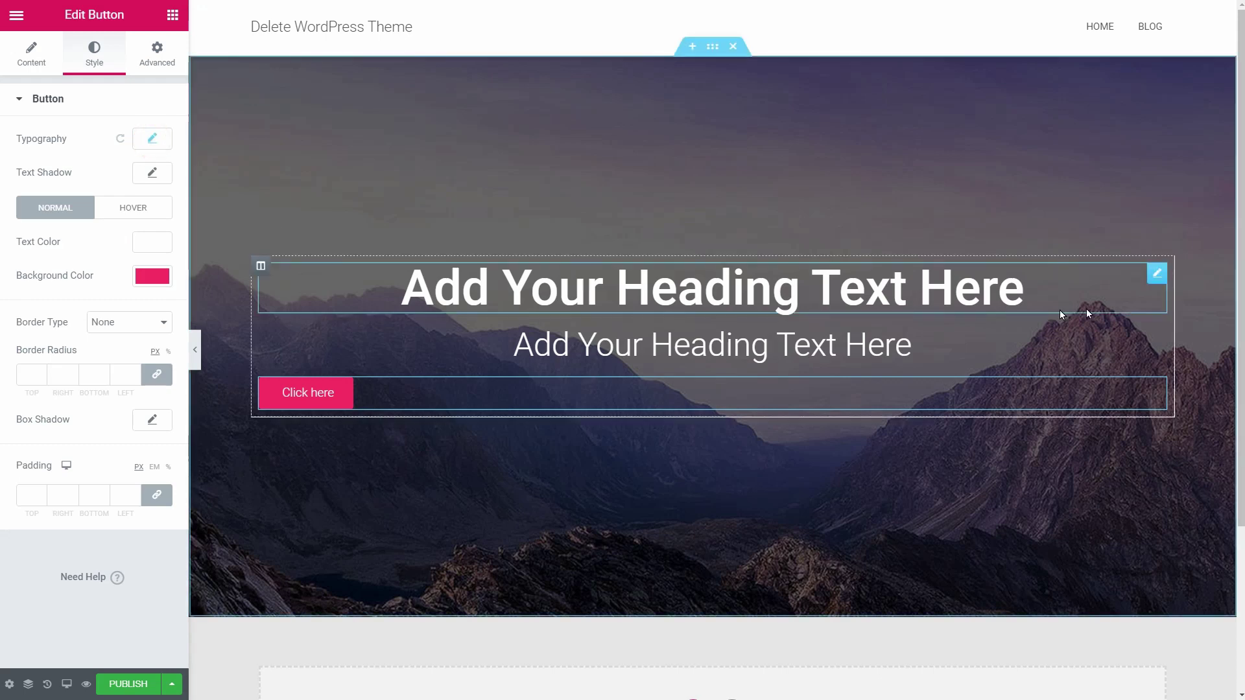
Step: Set the main hero heading's font family to Roboto
left_click(1158, 278)
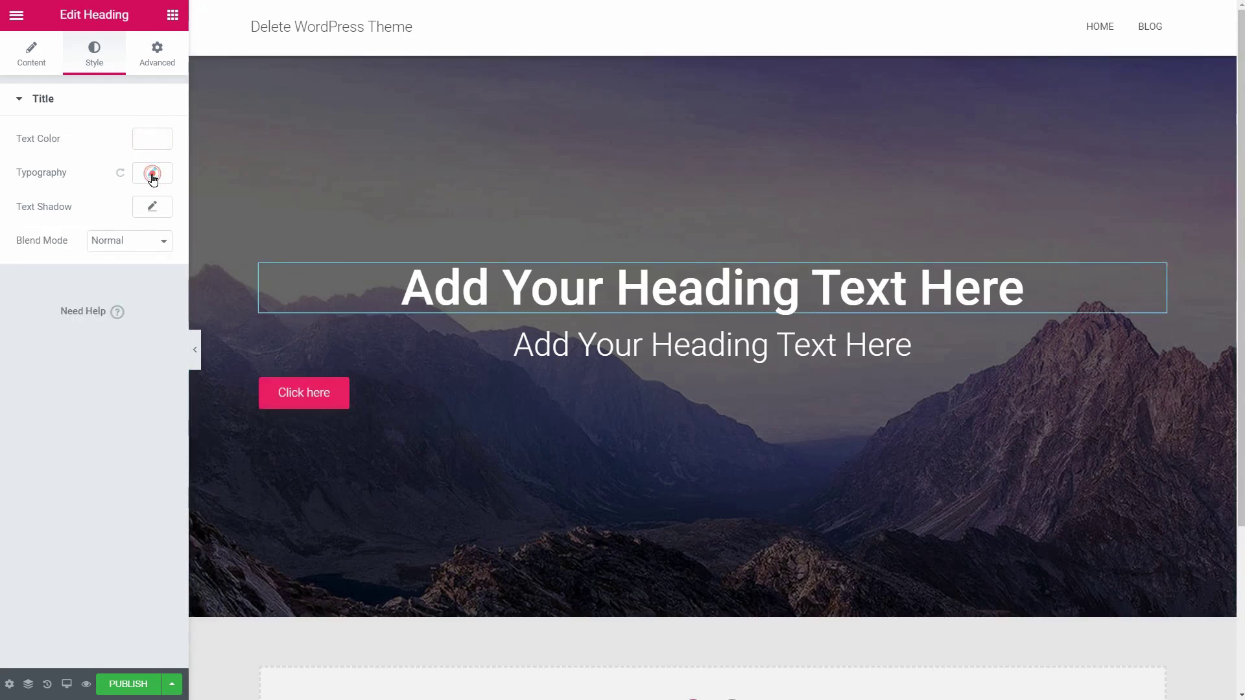
left_click(152, 175)
left_click(117, 214)
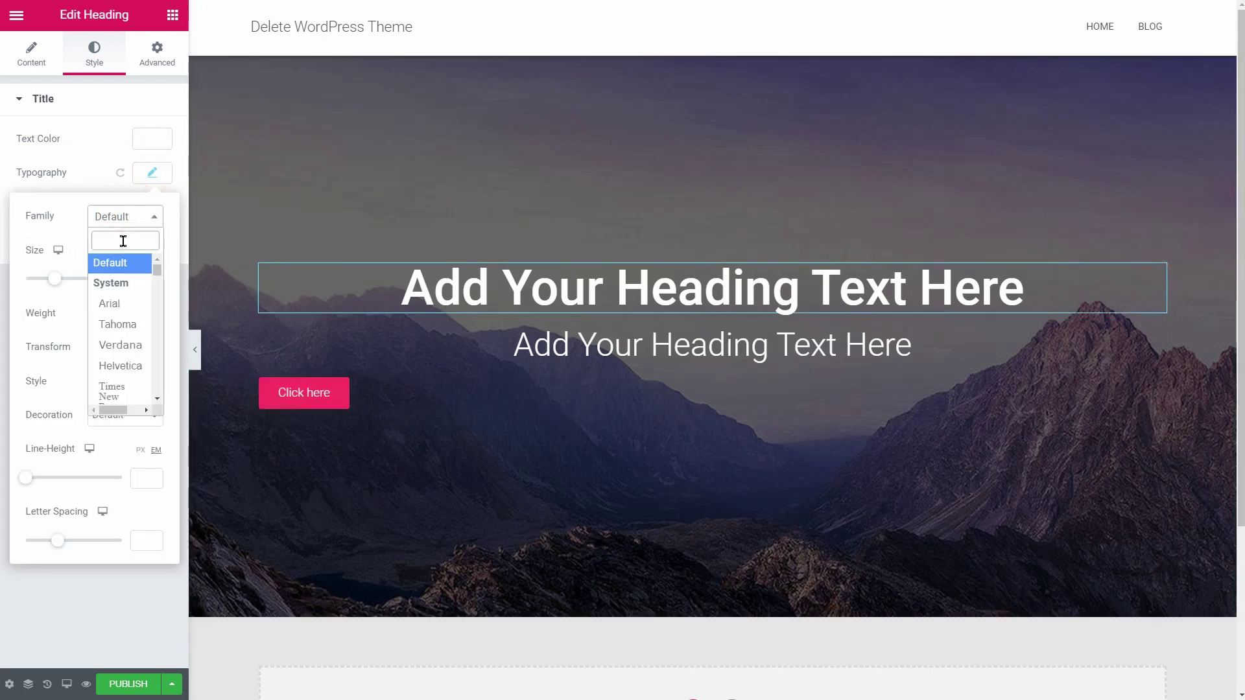
type("robo")
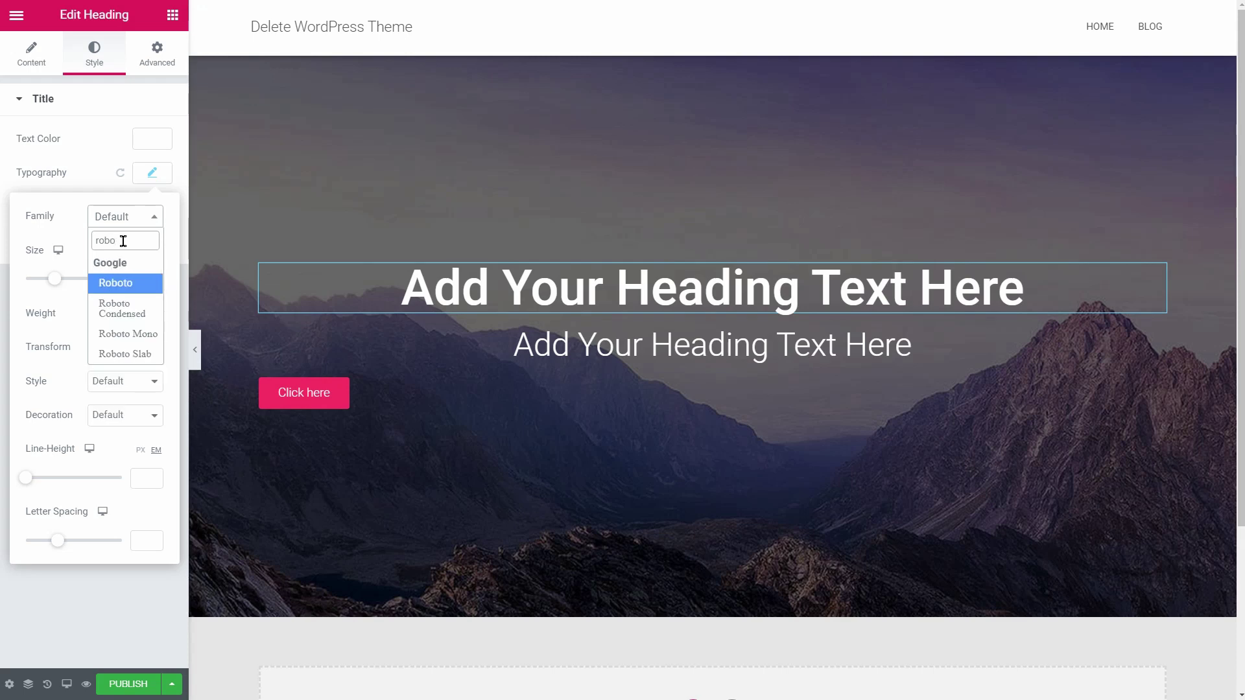
left_click(129, 285)
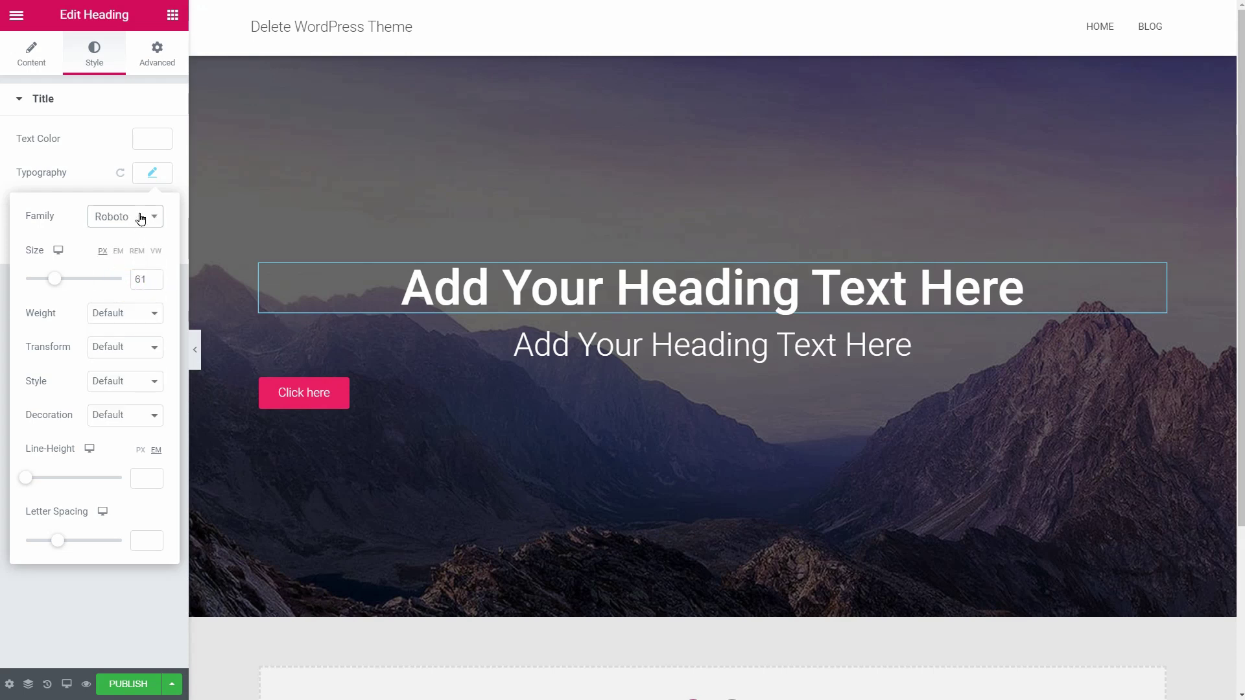
left_click(151, 174)
Step: Set the hero subheading's font family to Roboto
left_click(662, 345)
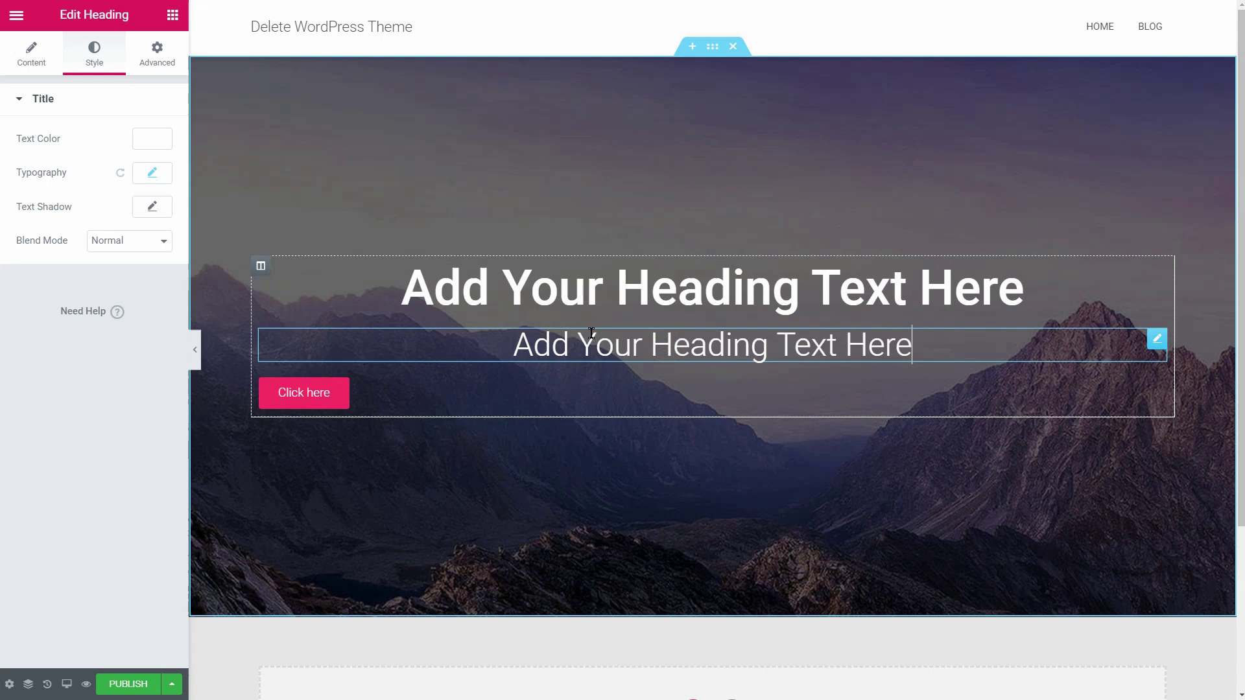
left_click(152, 173)
left_click(114, 217)
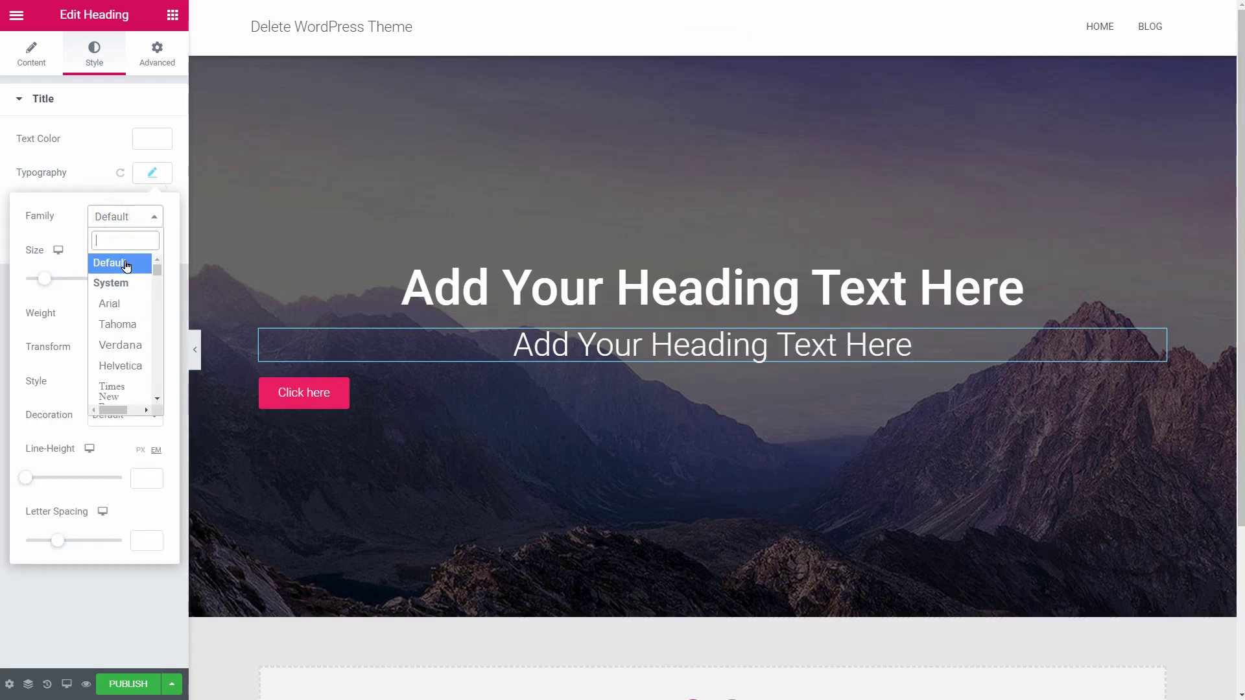
type("robo")
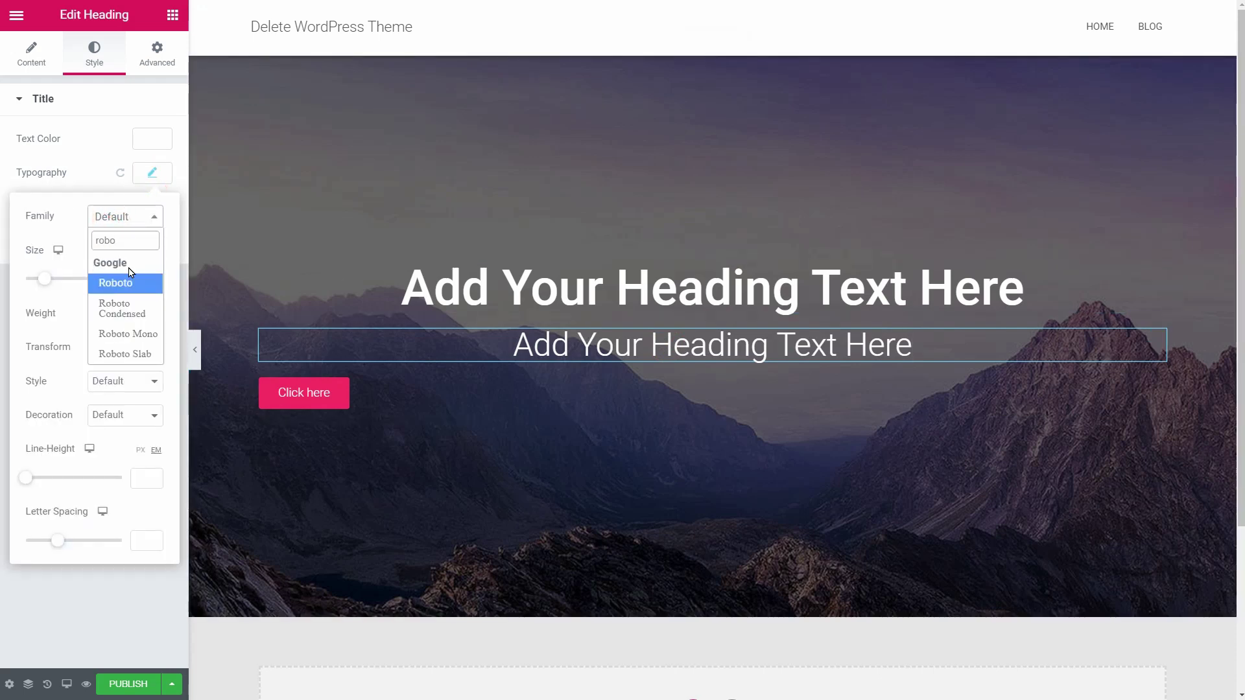
left_click(130, 283)
left_click(152, 173)
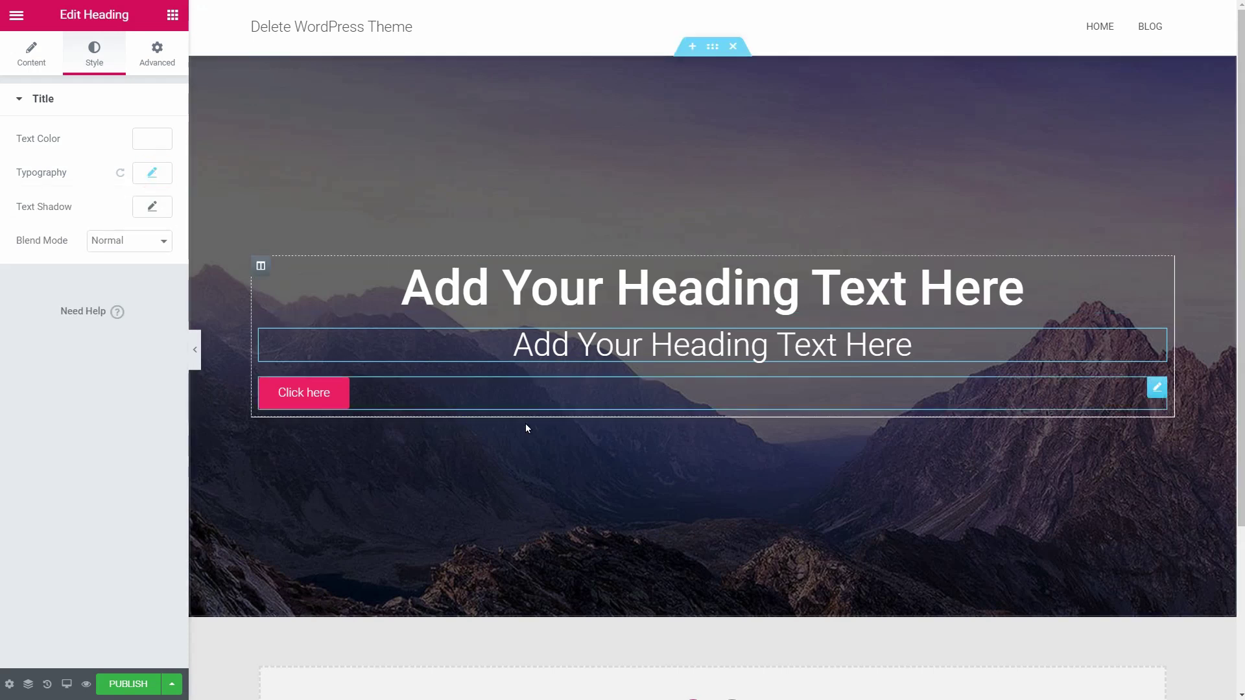
left_click(580, 395)
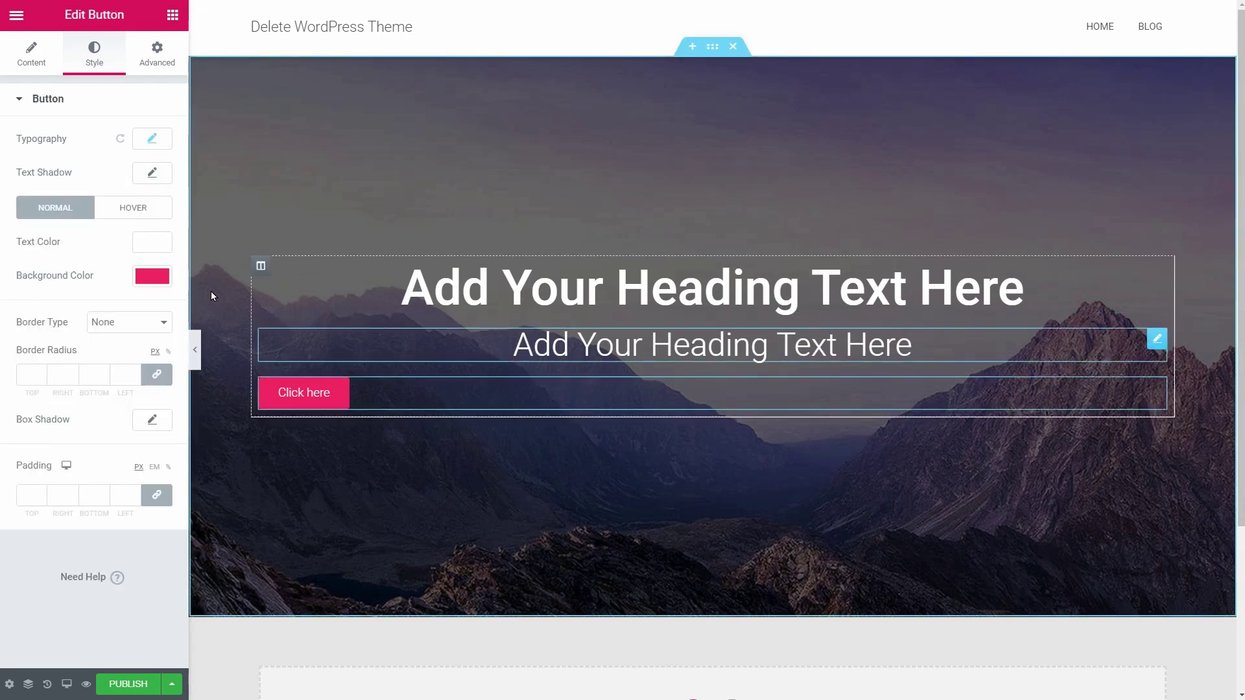
Step: Centre-align the Click here button
left_click(31, 53)
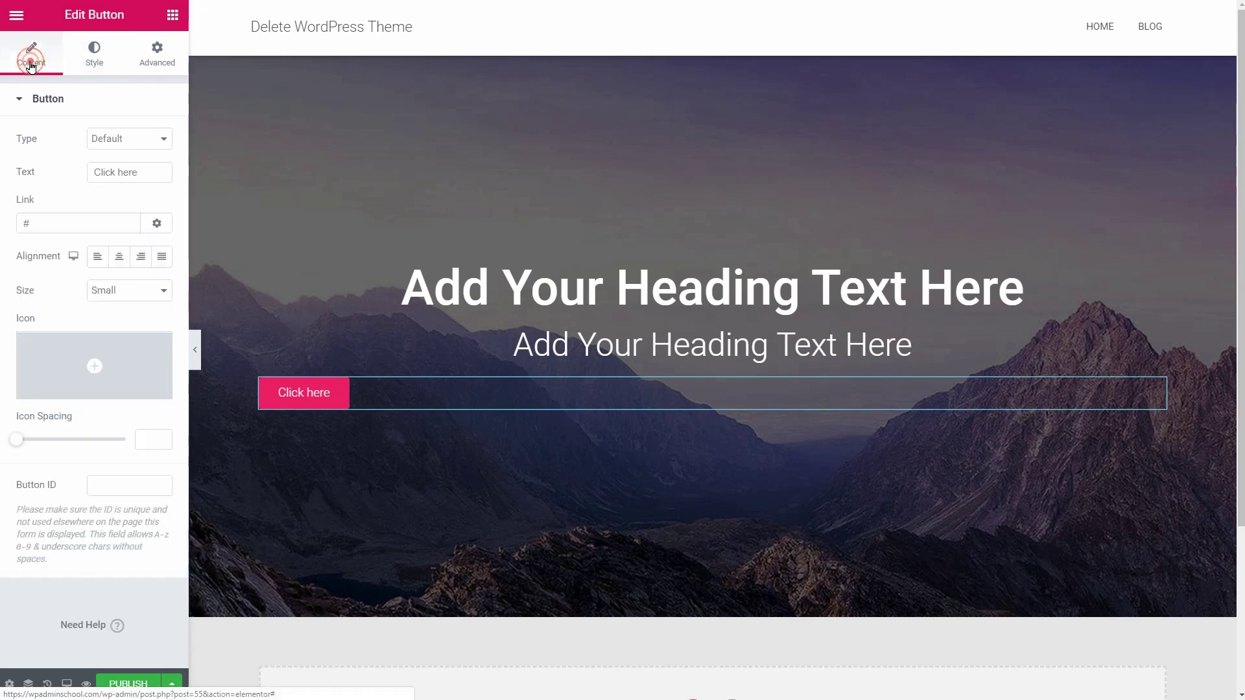
left_click(118, 257)
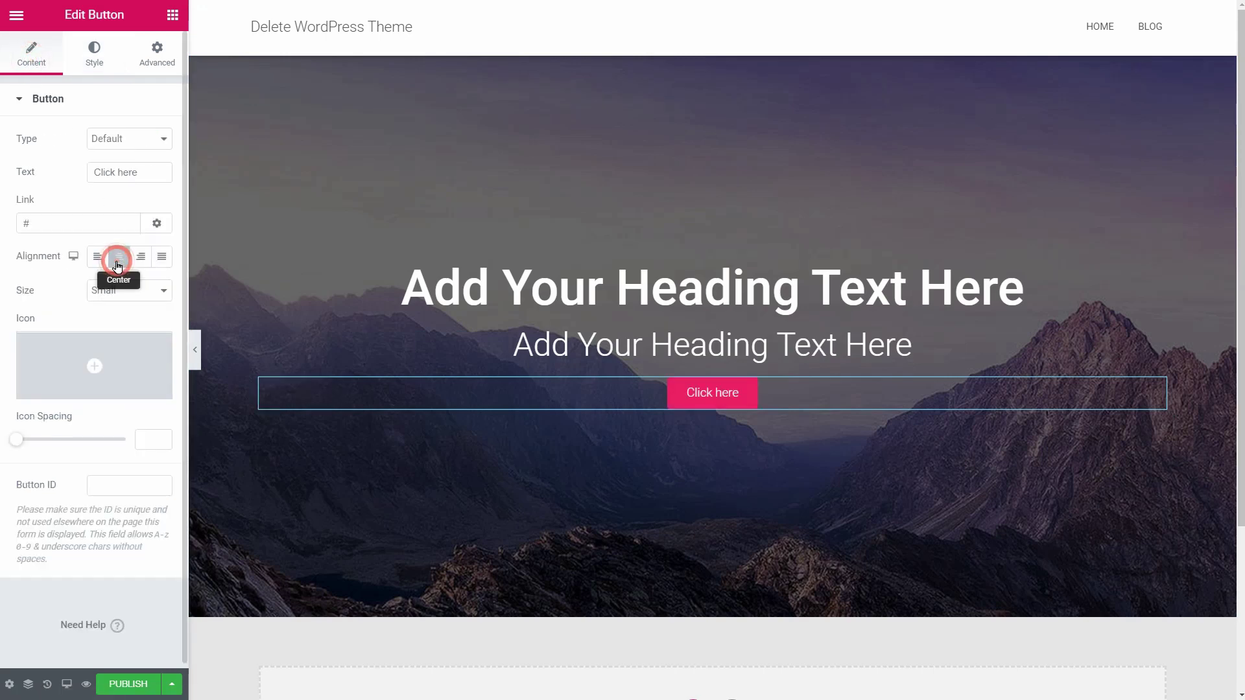
left_click(161, 257)
left_click(122, 258)
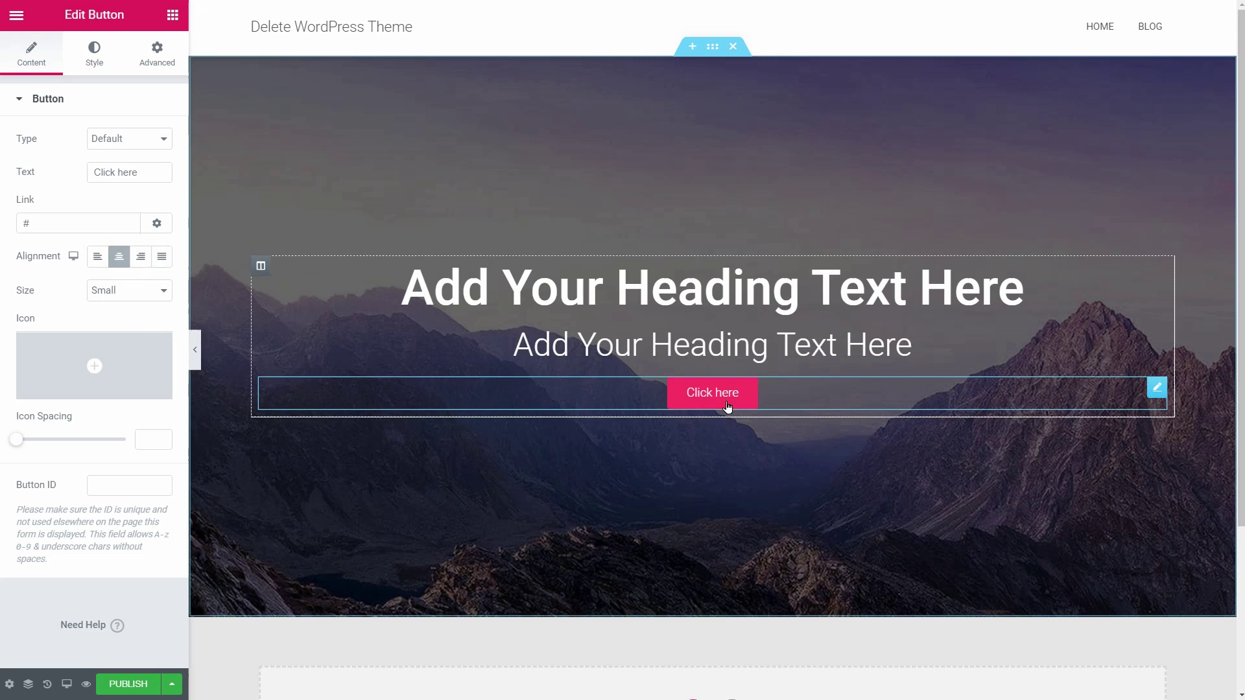
Step: In mobile preview, shrink the main heading to 23 px and the subheading to 14 px
left_click(65, 685)
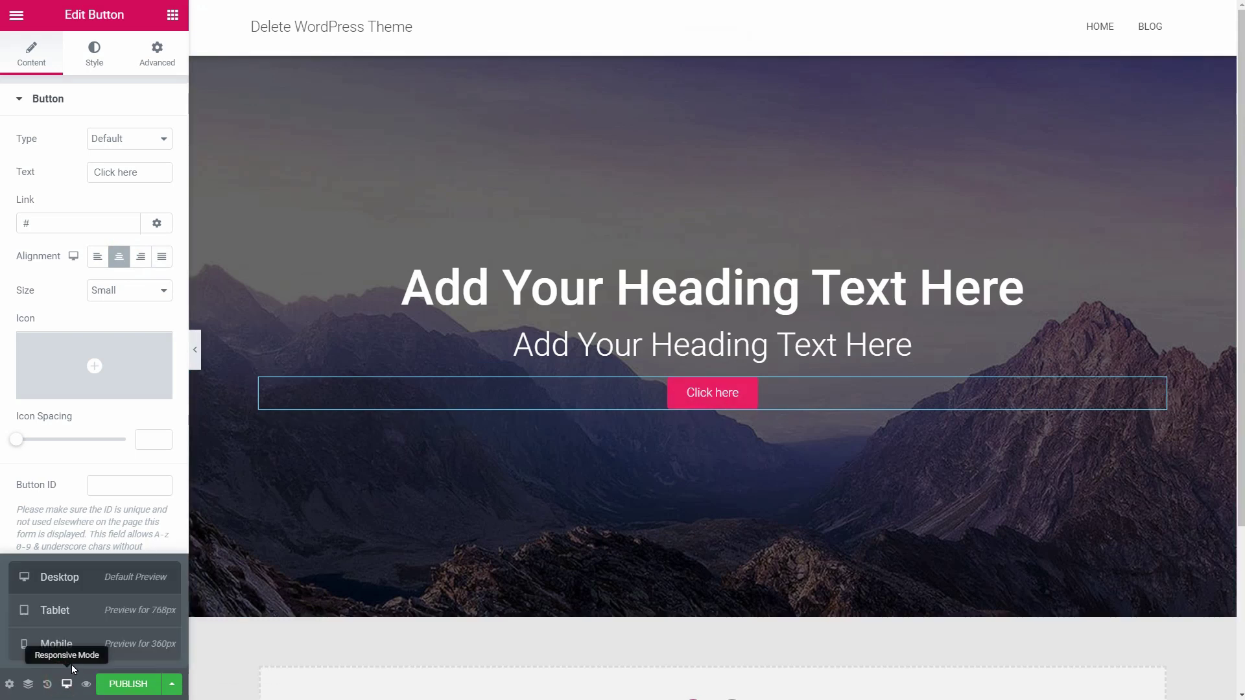
left_click(72, 645)
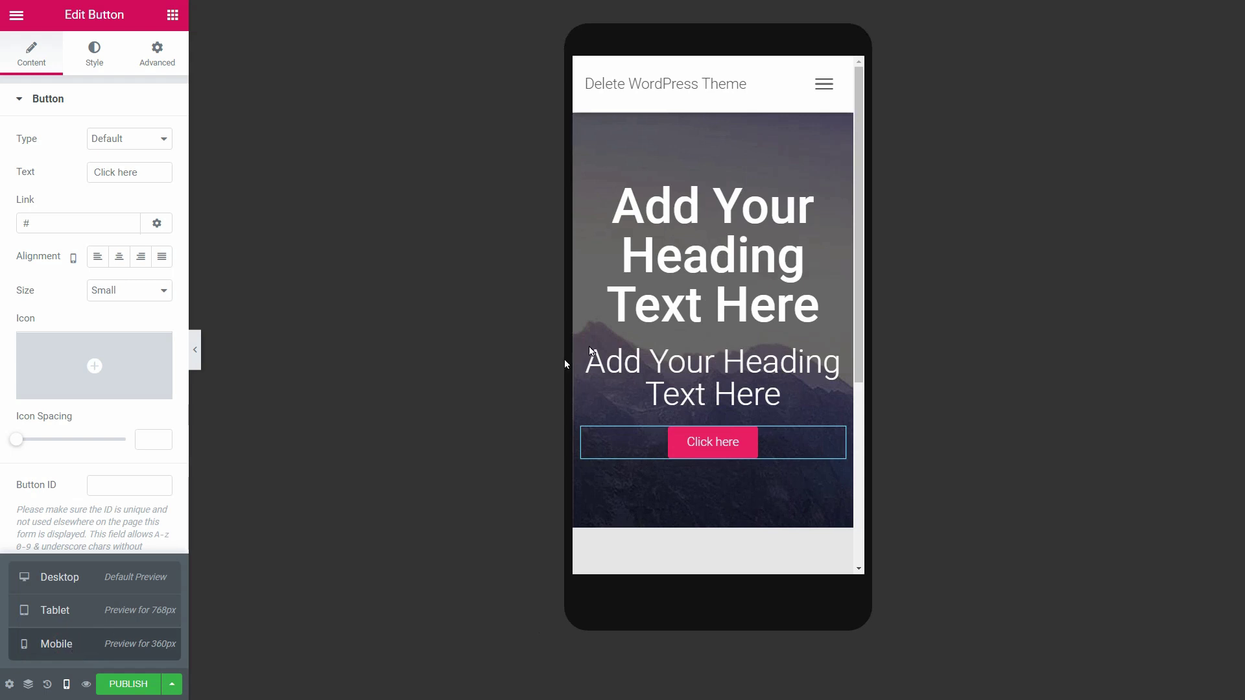
left_click(666, 299)
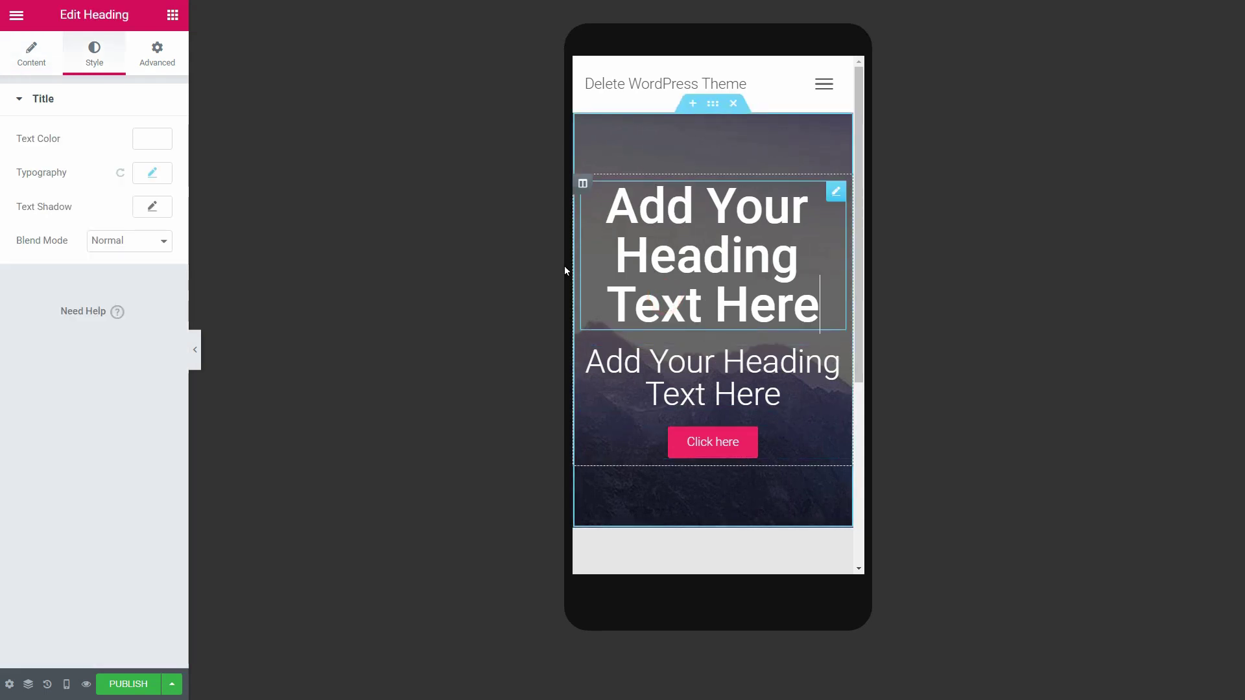
left_click(152, 173)
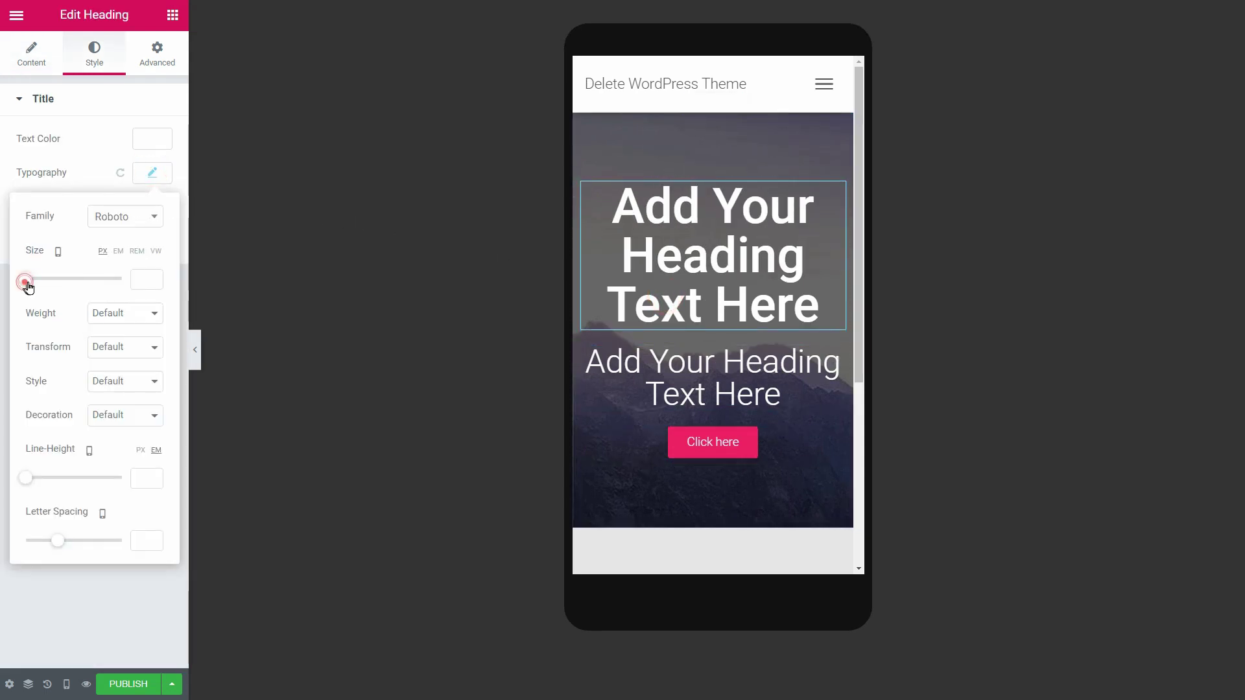
left_click_drag(27, 285, 36, 289)
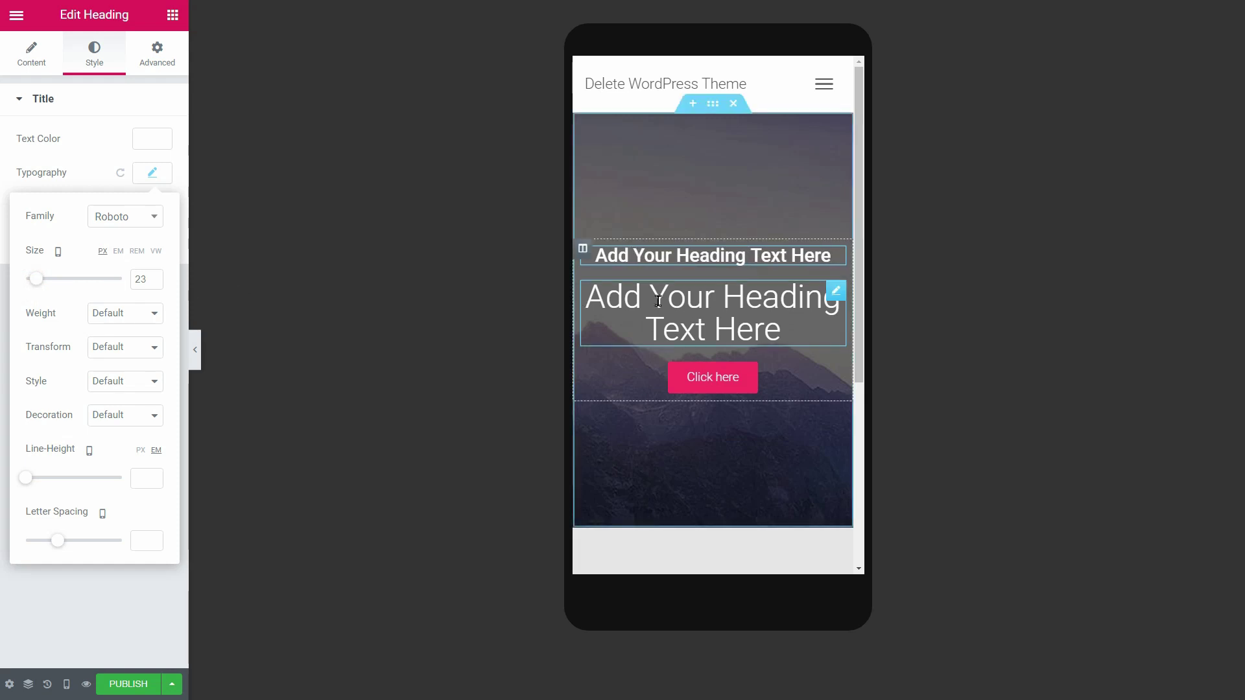
left_click(713, 305)
left_click(155, 181)
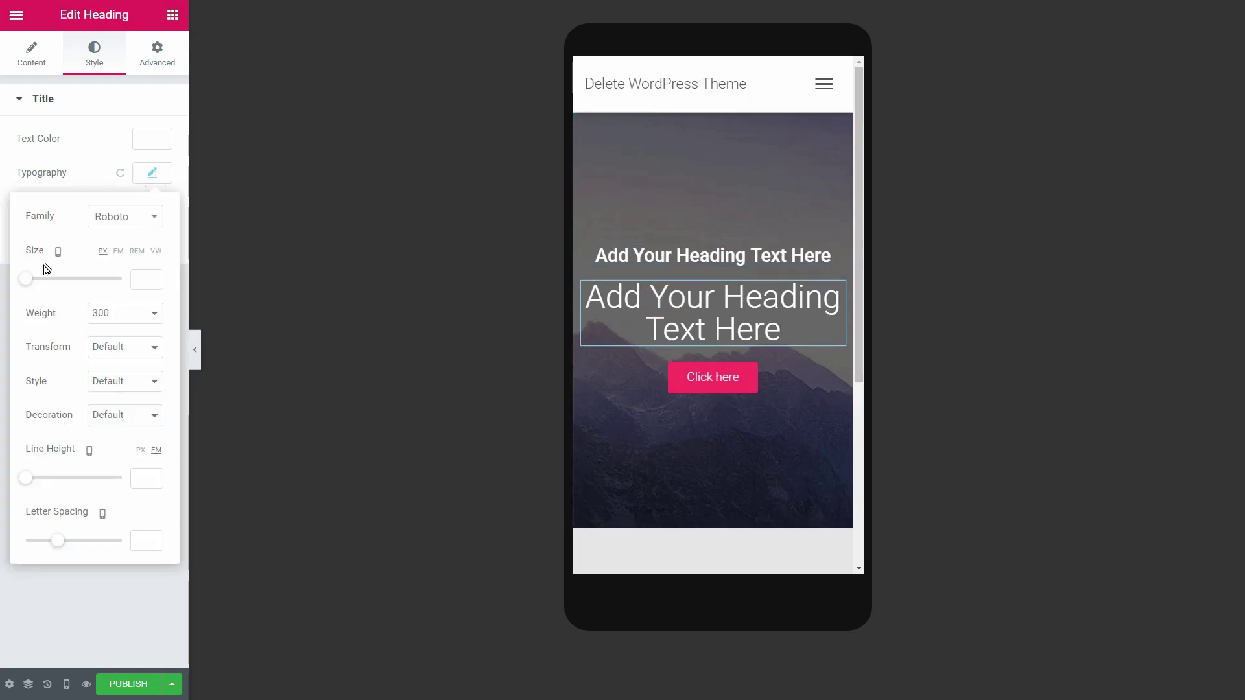
left_click_drag(30, 284, 33, 285)
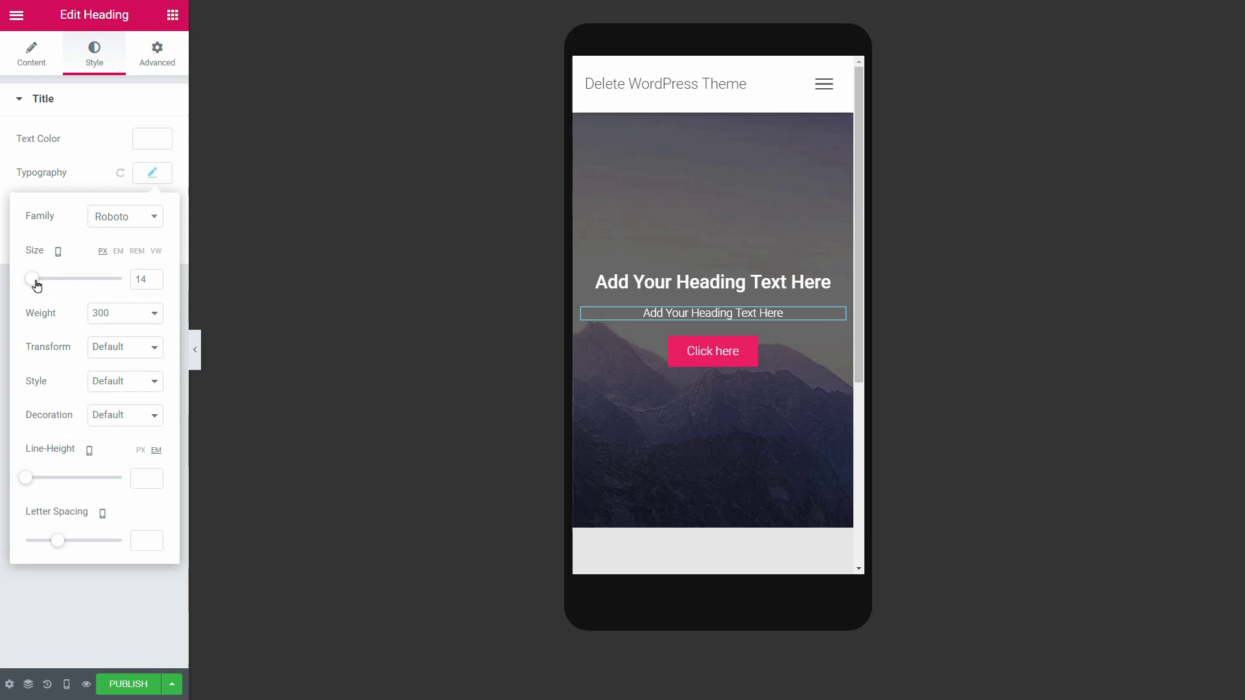
Step: Publish the page and return the preview to desktop
left_click(799, 350)
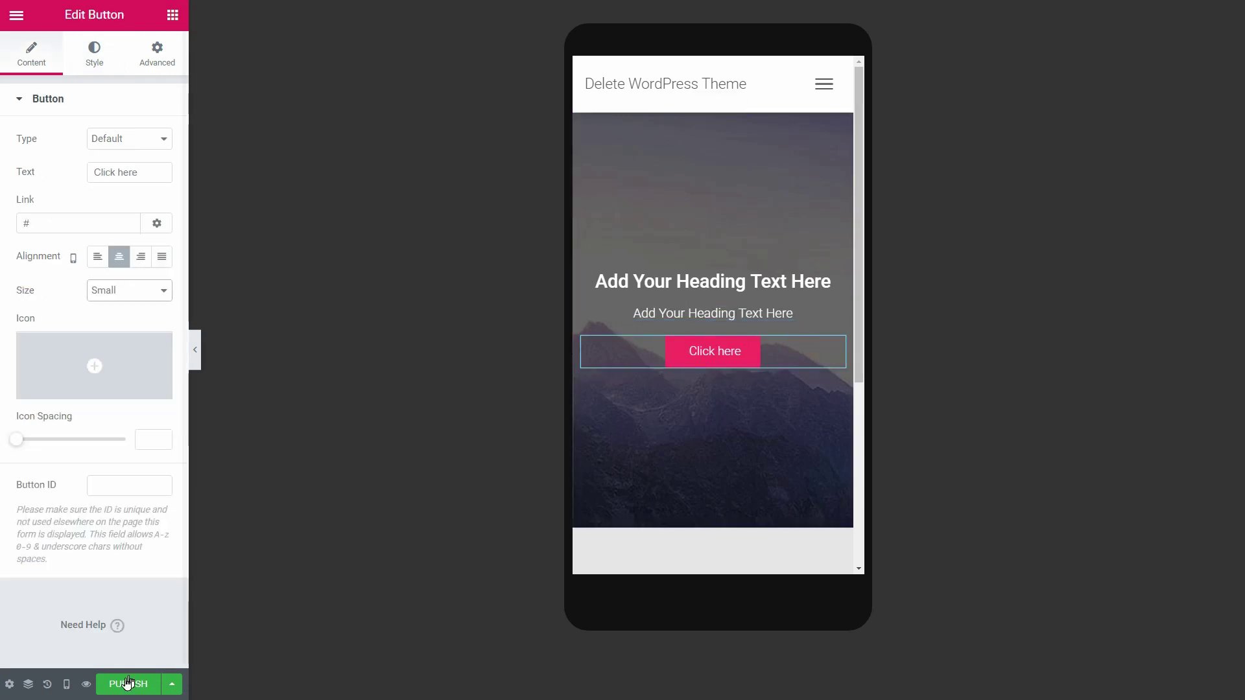
key("ctrl+s")
left_click(66, 684)
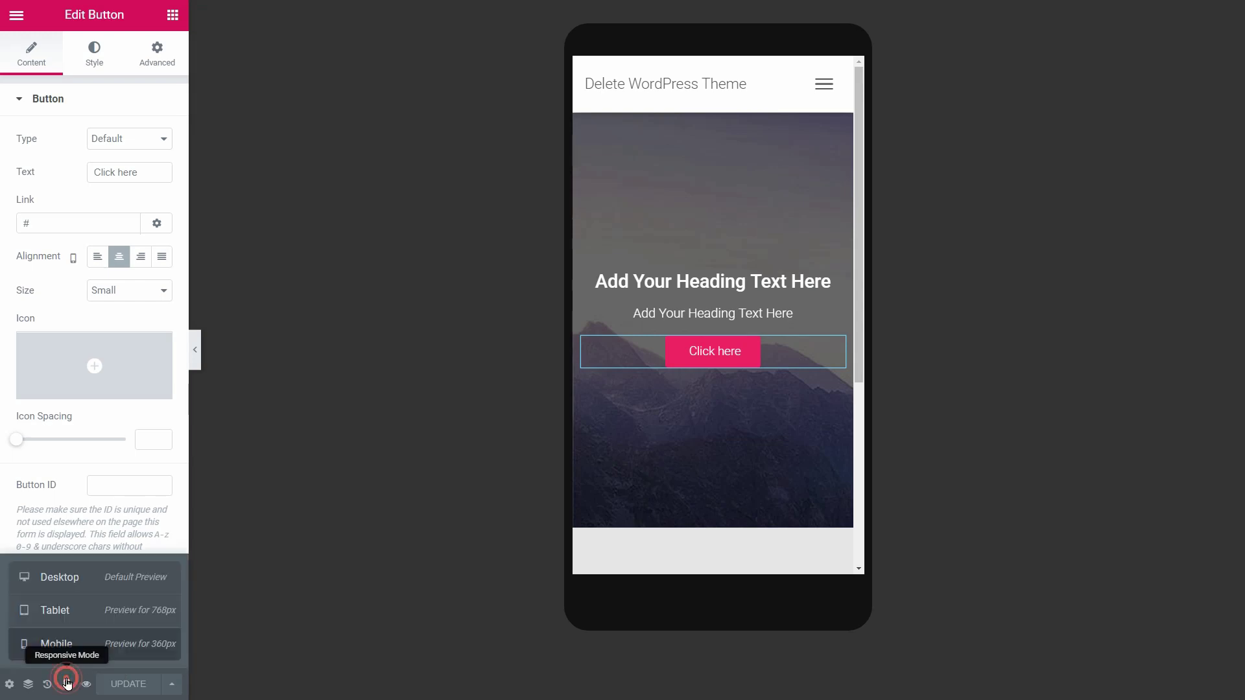
left_click(60, 577)
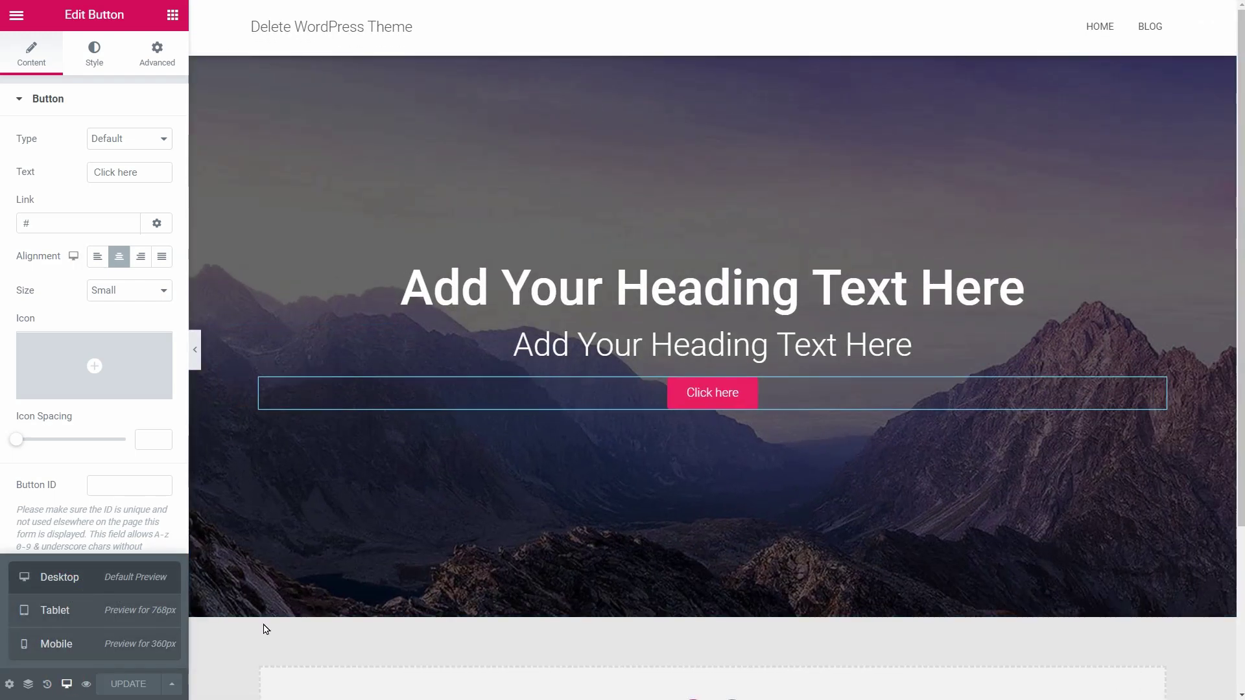
Step: Add an empty three-column section below the hero
scroll(264, 629, "down", 3)
left_click(692, 496)
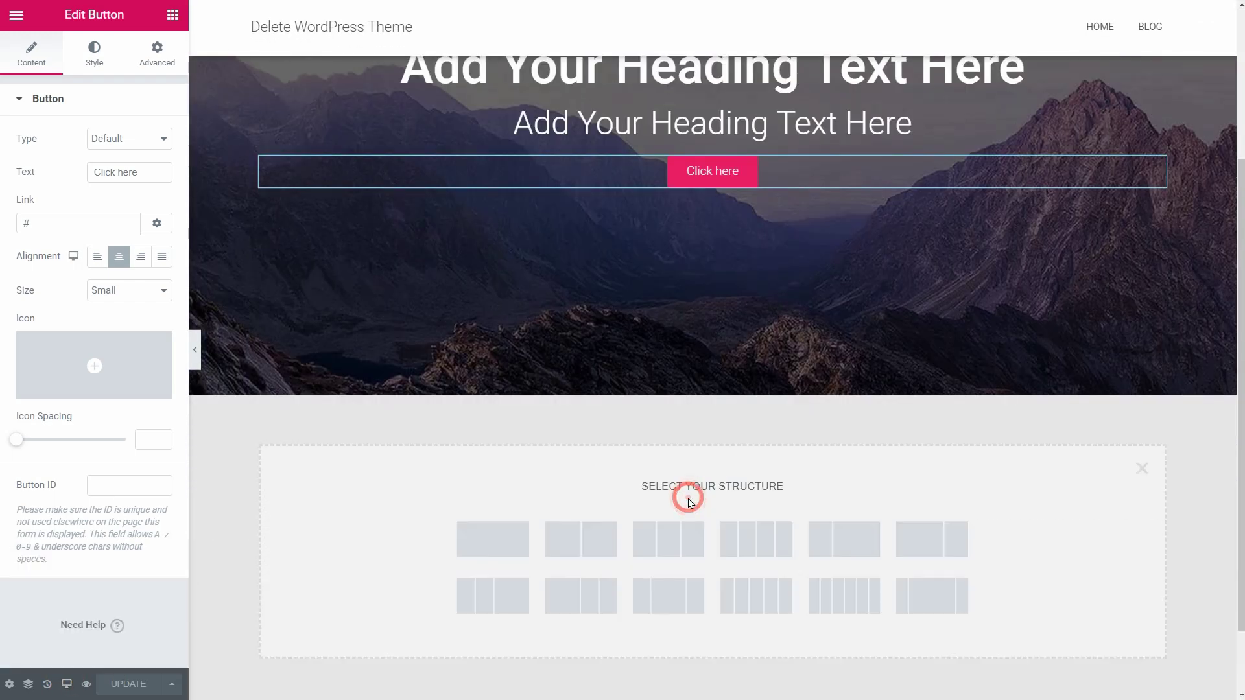
left_click(658, 542)
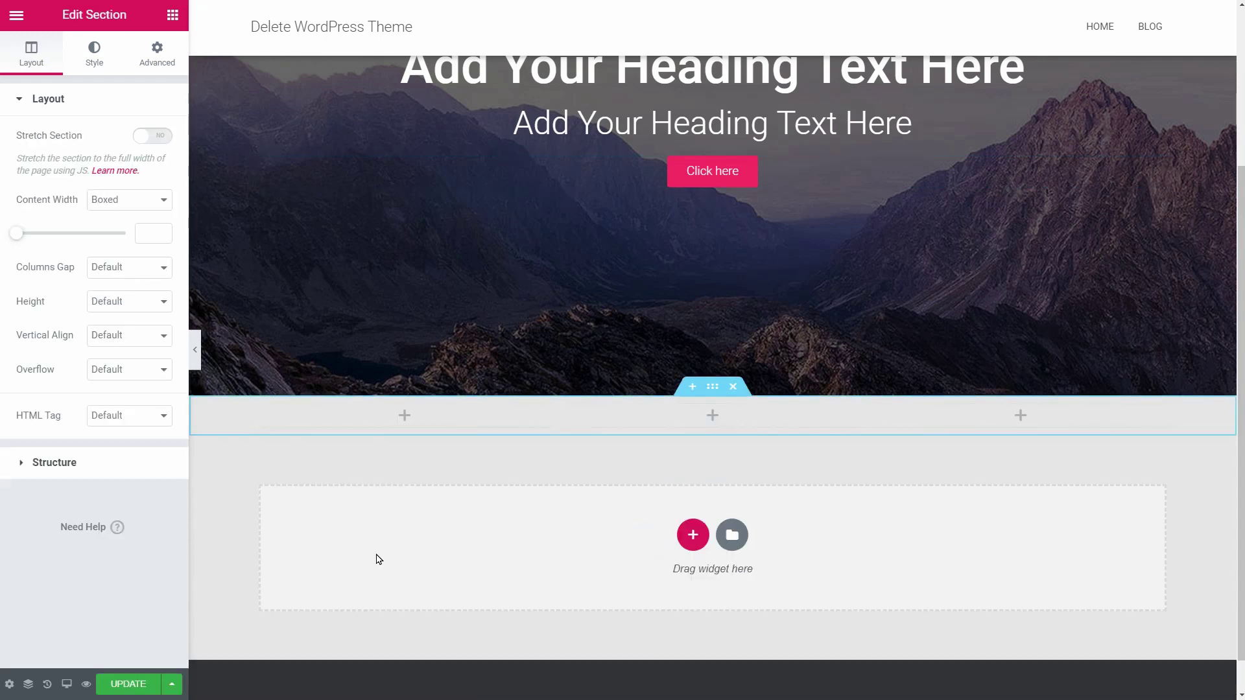
Step: Set the page background colour to white #FFFFFF in Page Settings
left_click(10, 684)
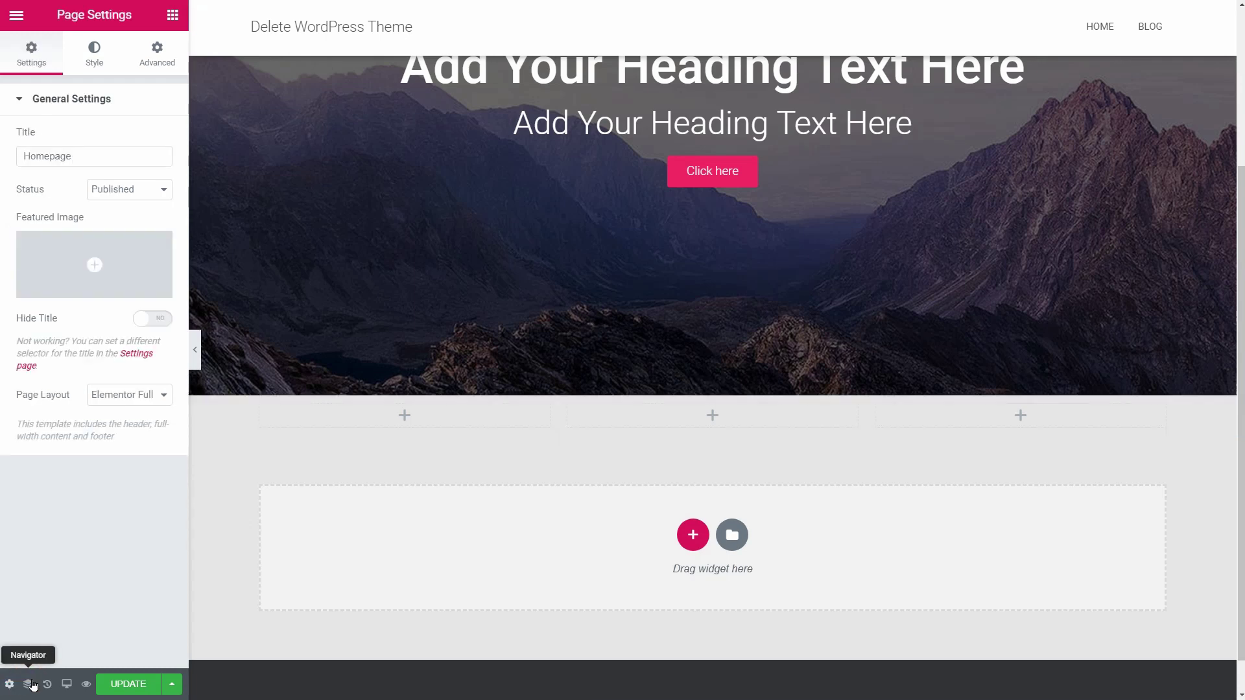
left_click(88, 68)
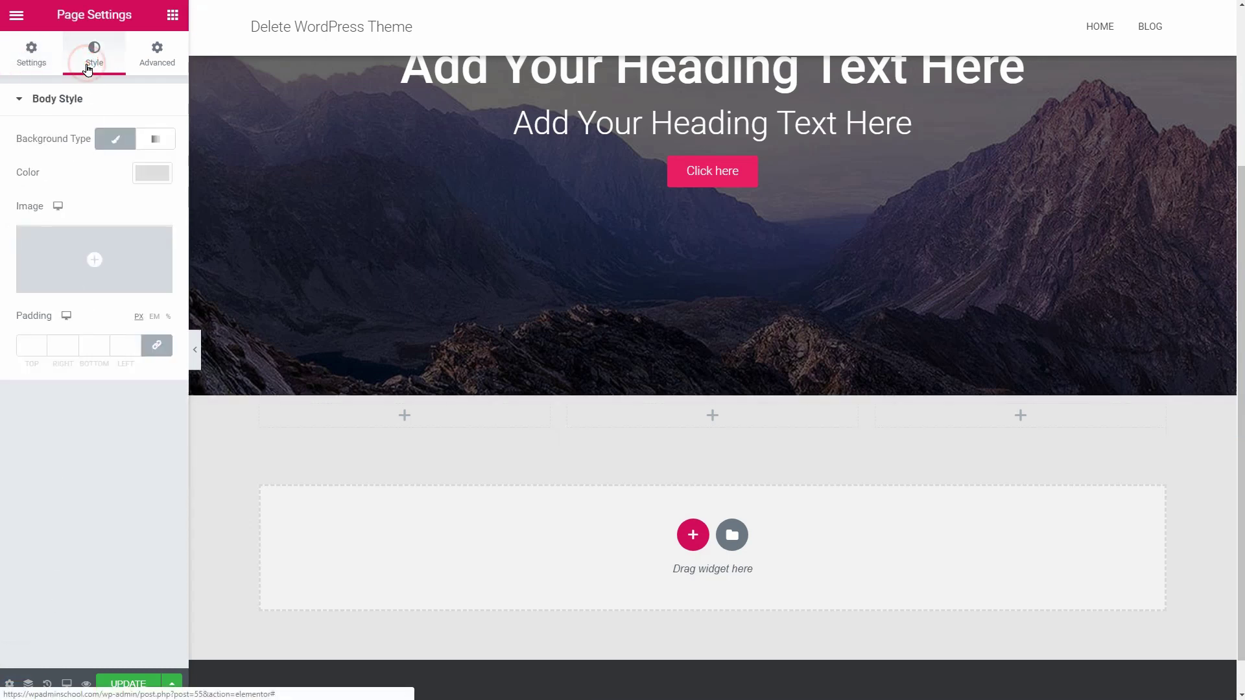
left_click(147, 180)
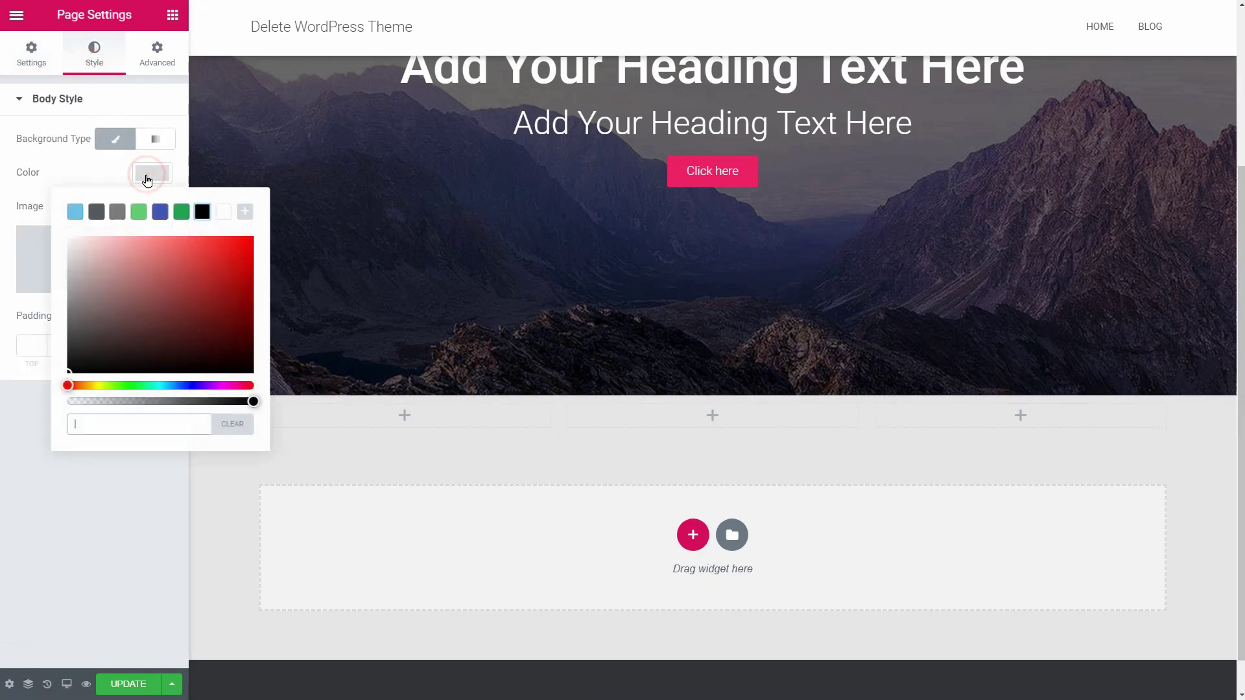
left_click(223, 214)
left_click(153, 179)
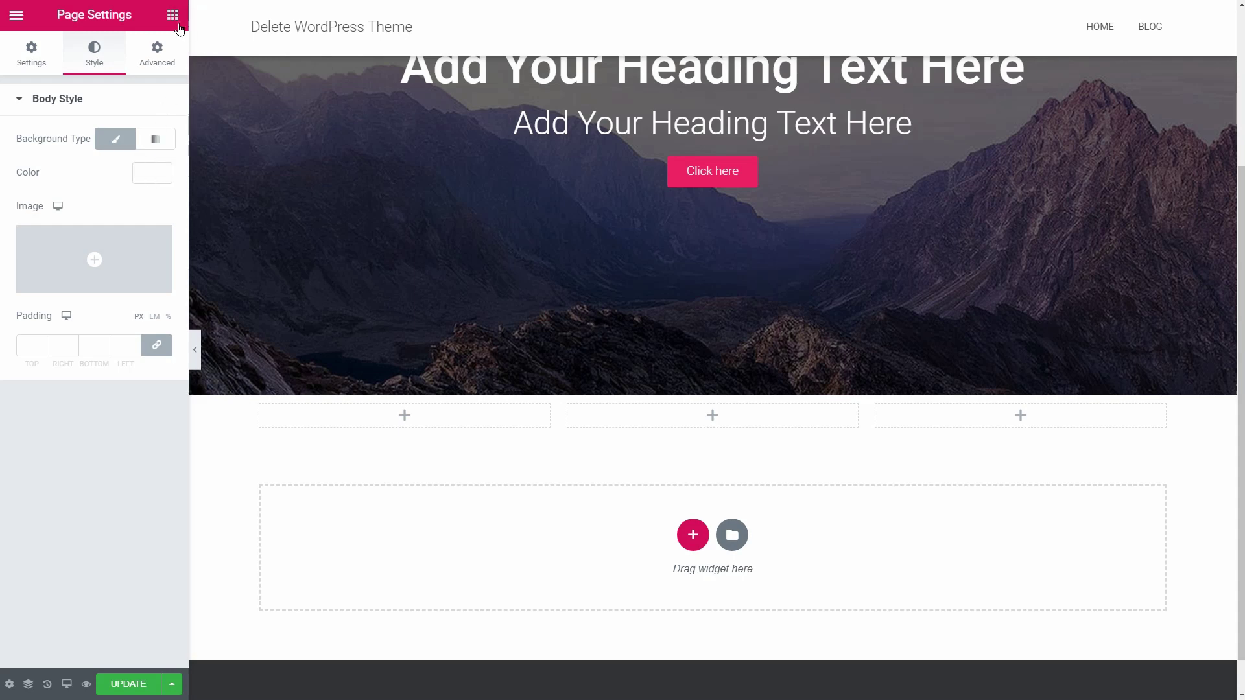
Step: Place an Icon Box with a chat bubble icon in the first column
left_click(173, 15)
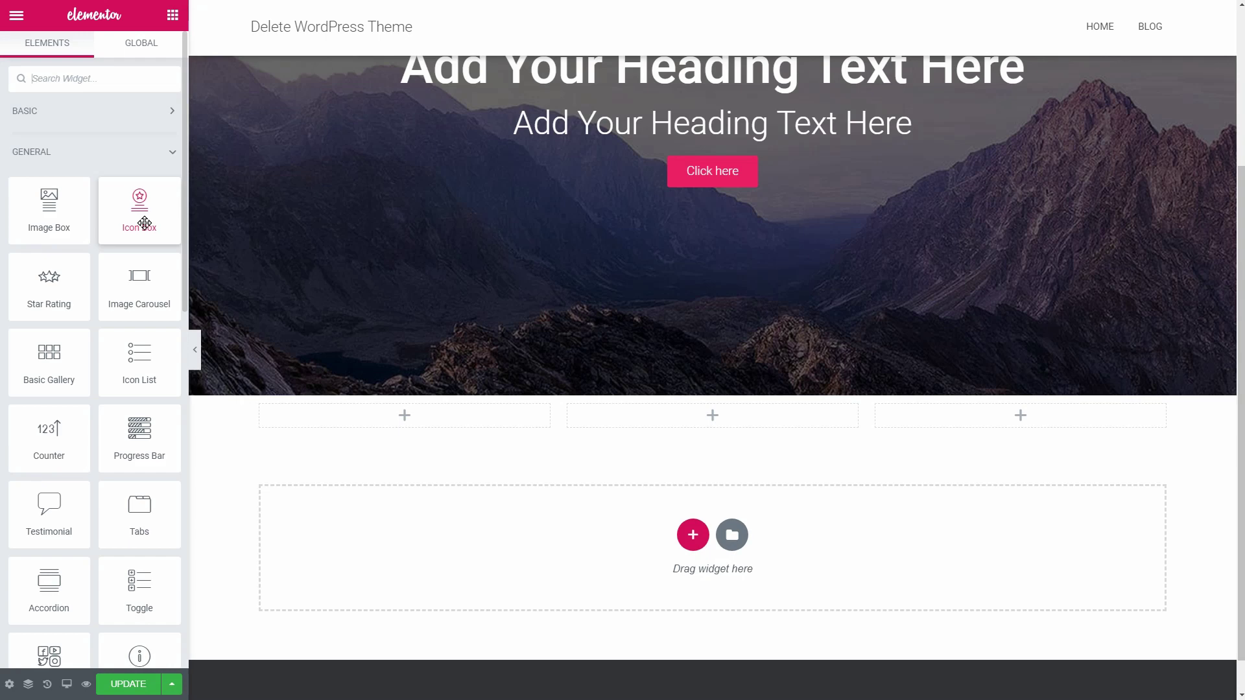
left_click_drag(144, 223, 410, 433)
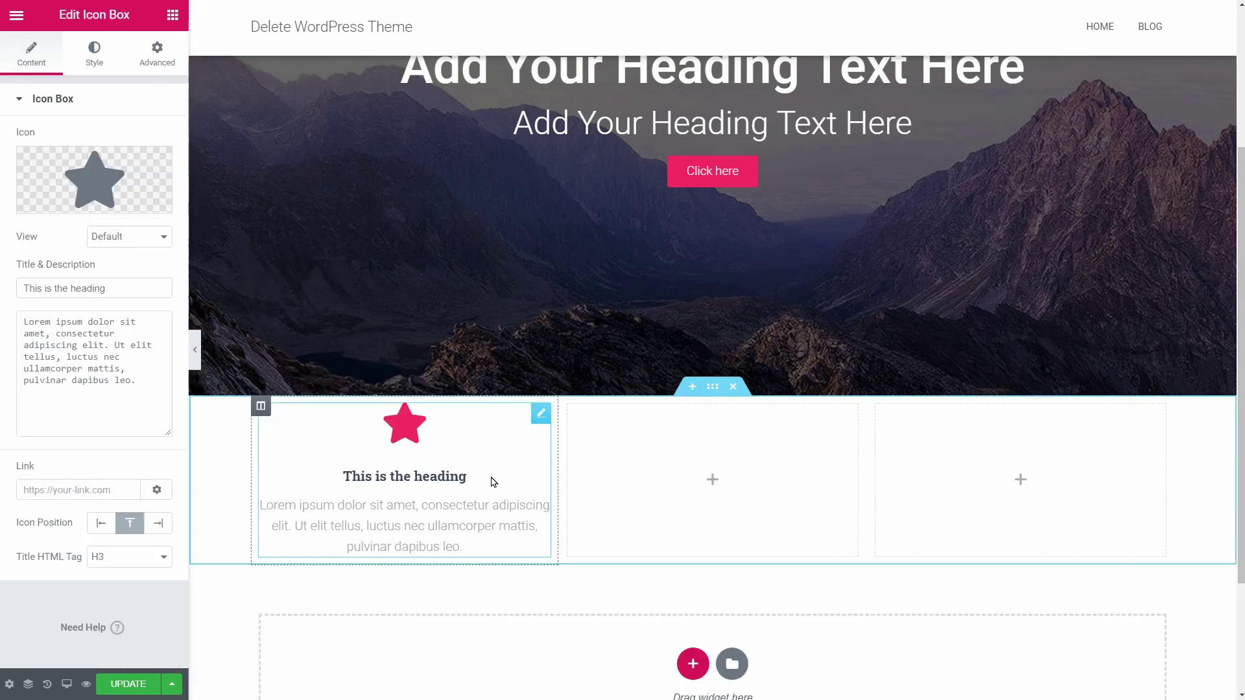
left_click(133, 188)
type("chat")
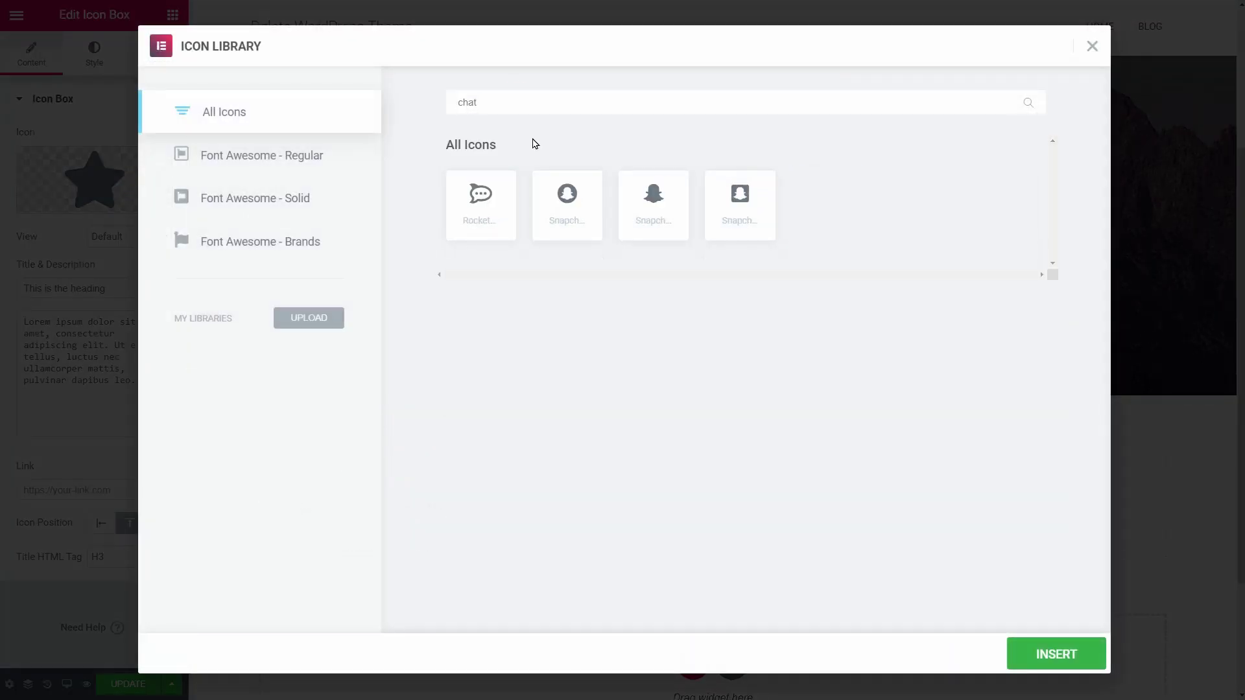
left_click(488, 200)
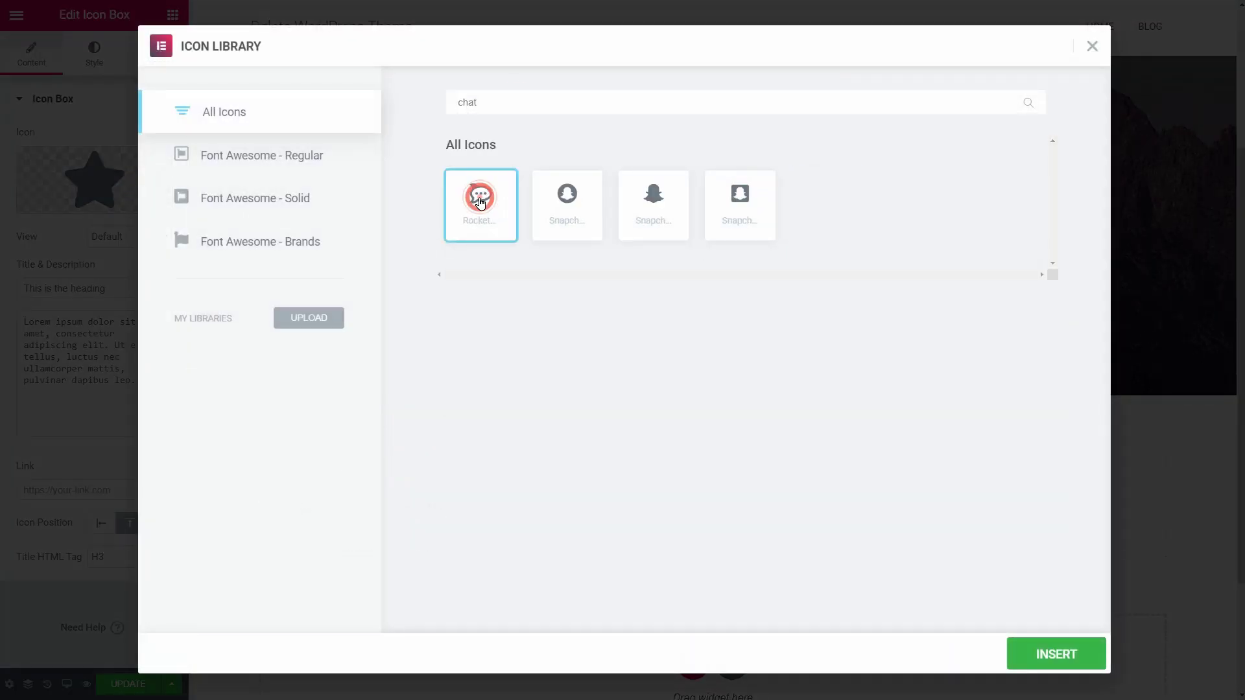
left_click(1045, 653)
Step: Drop two more Icon Boxes into the middle and third columns
left_click(172, 14)
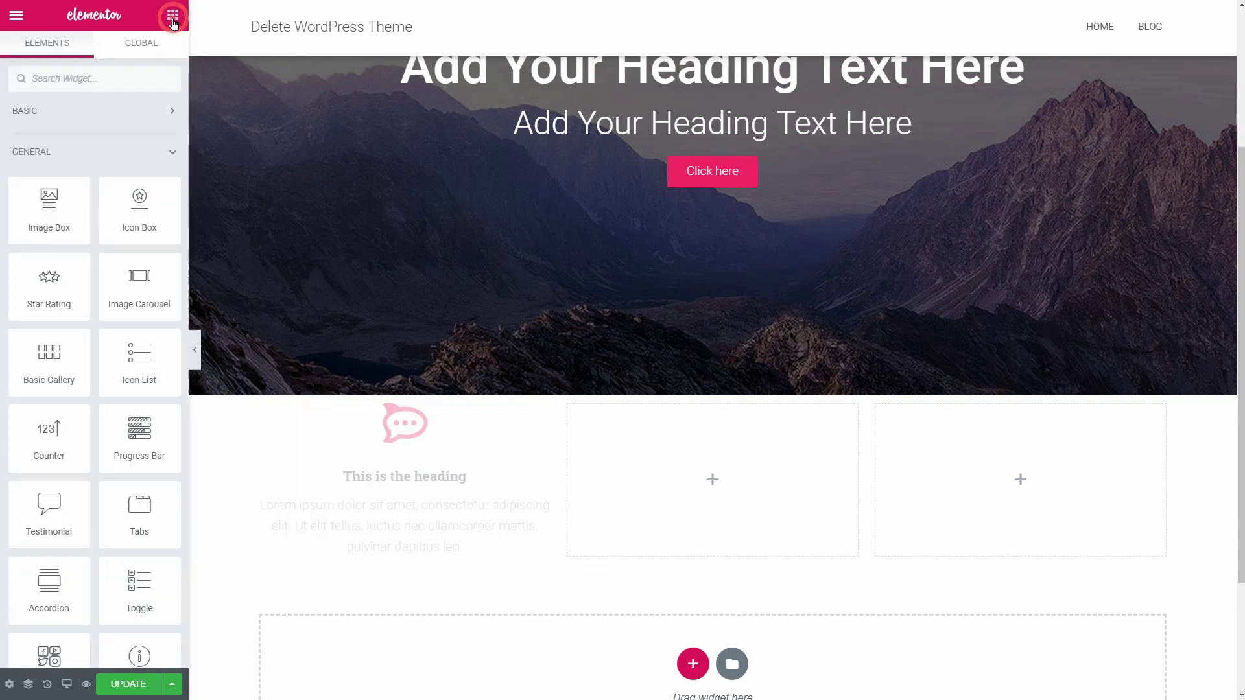
left_click_drag(155, 199, 790, 505)
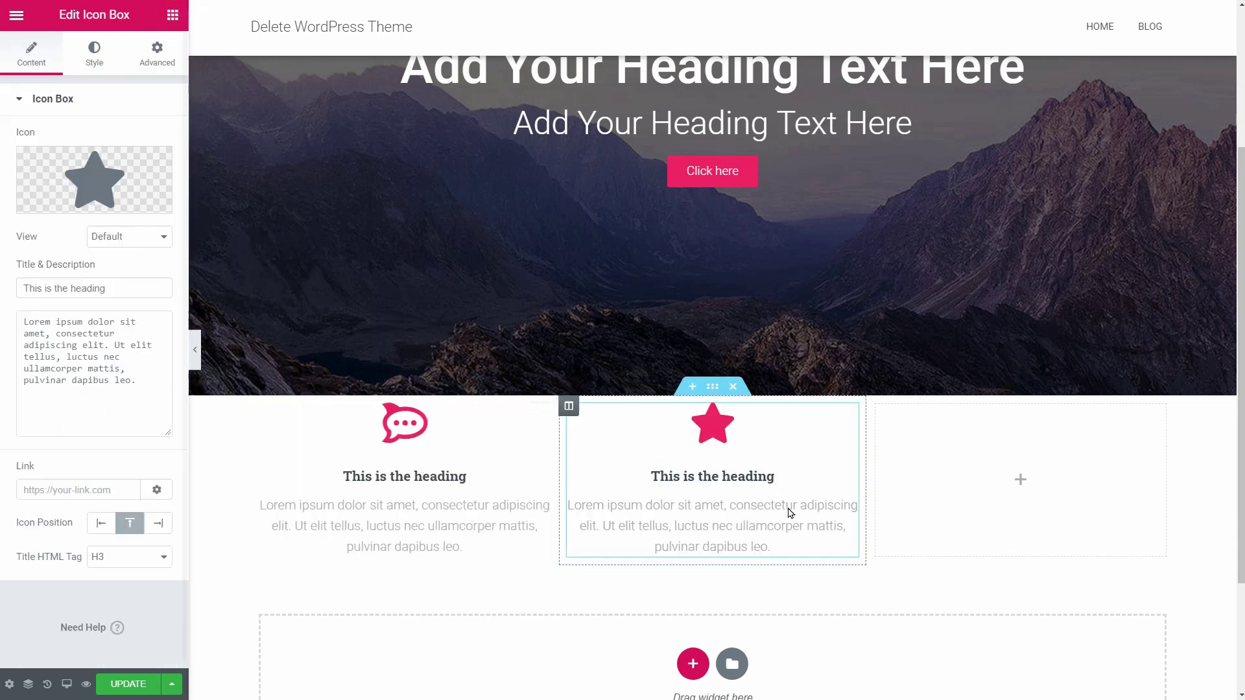
left_click(172, 19)
left_click_drag(140, 209, 1029, 497)
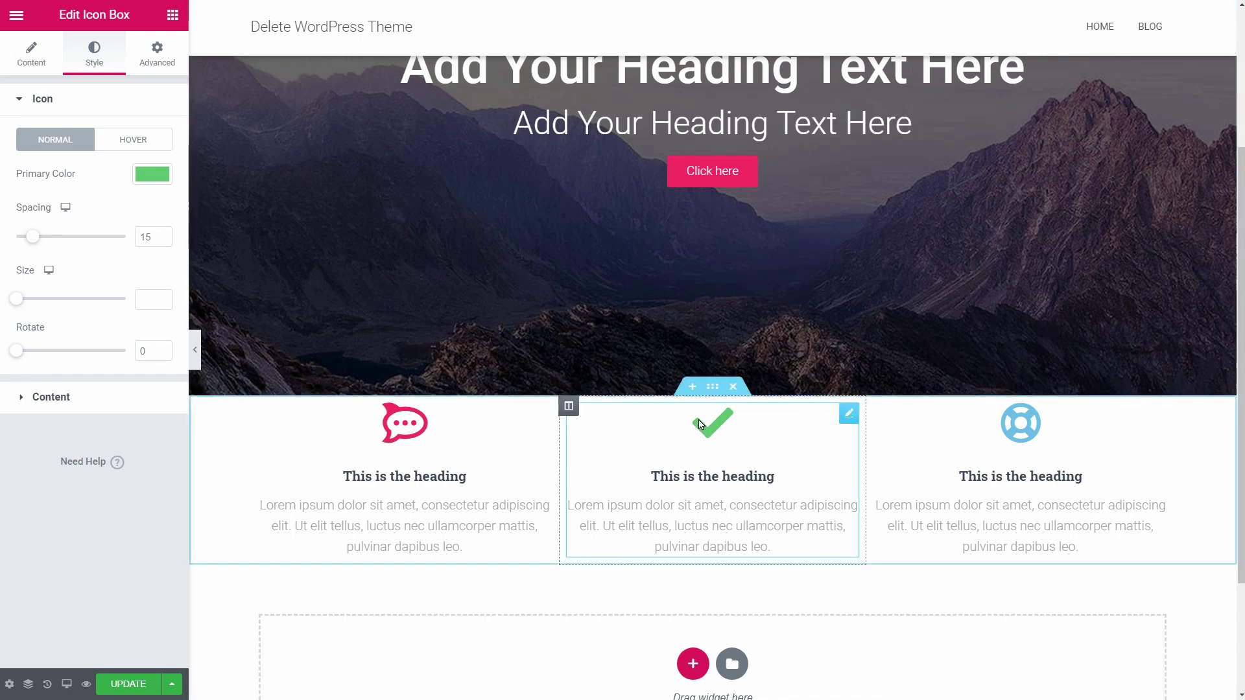
Step: Add a one-column section above the icon boxes with a centred Heading
left_click(691, 388)
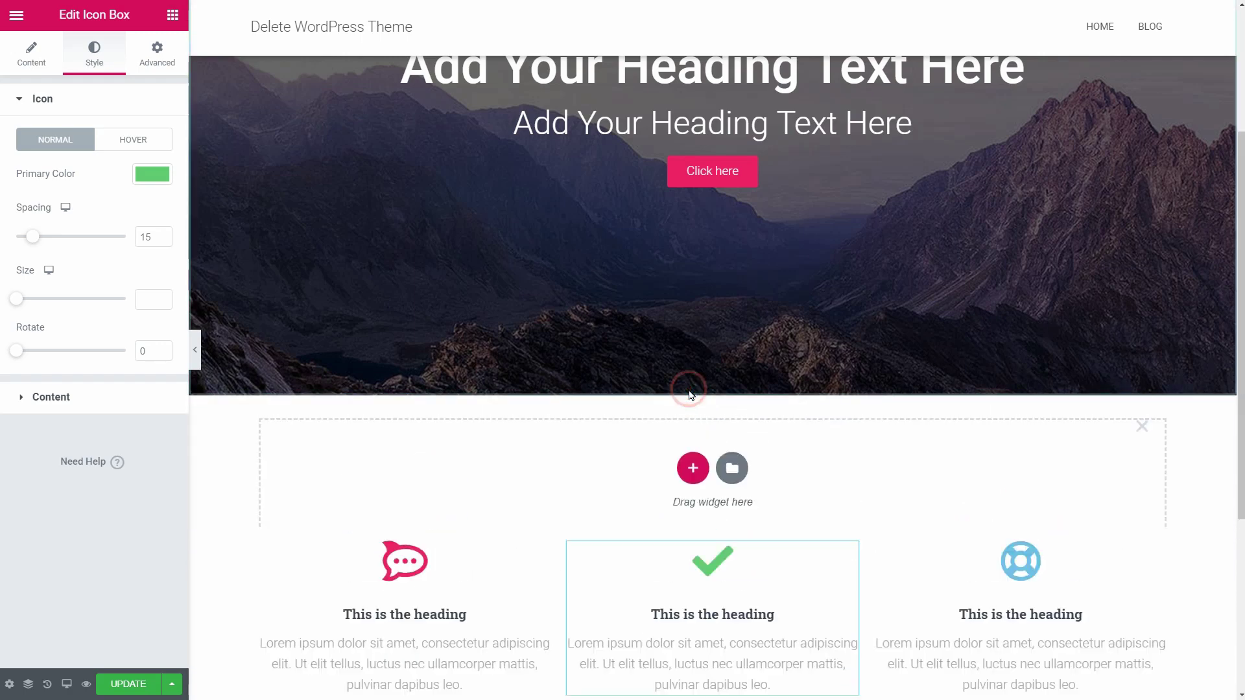
left_click(693, 461)
left_click(513, 504)
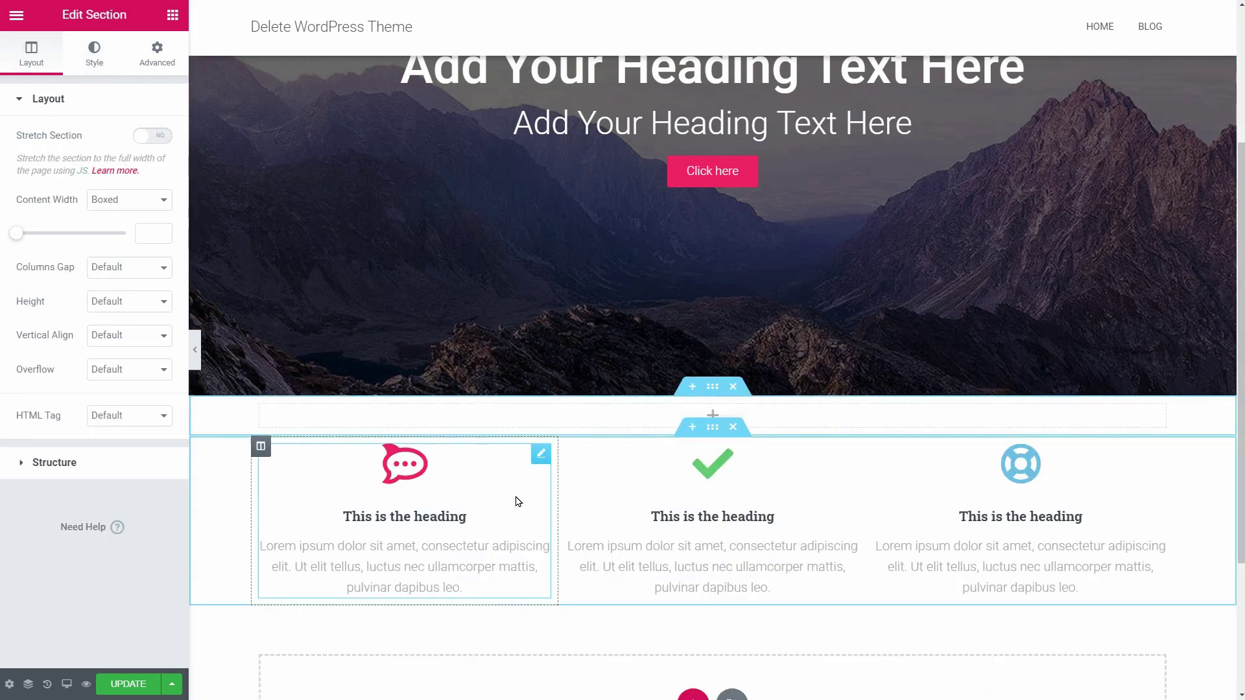
left_click(173, 14)
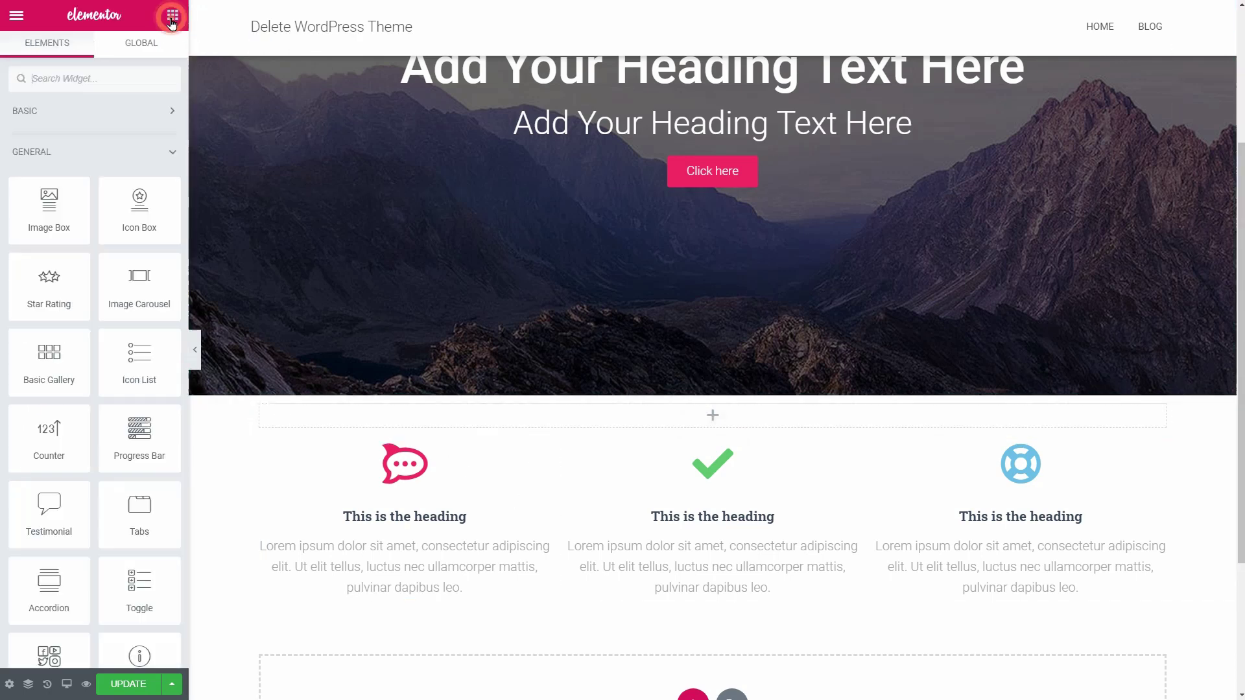
left_click(169, 115)
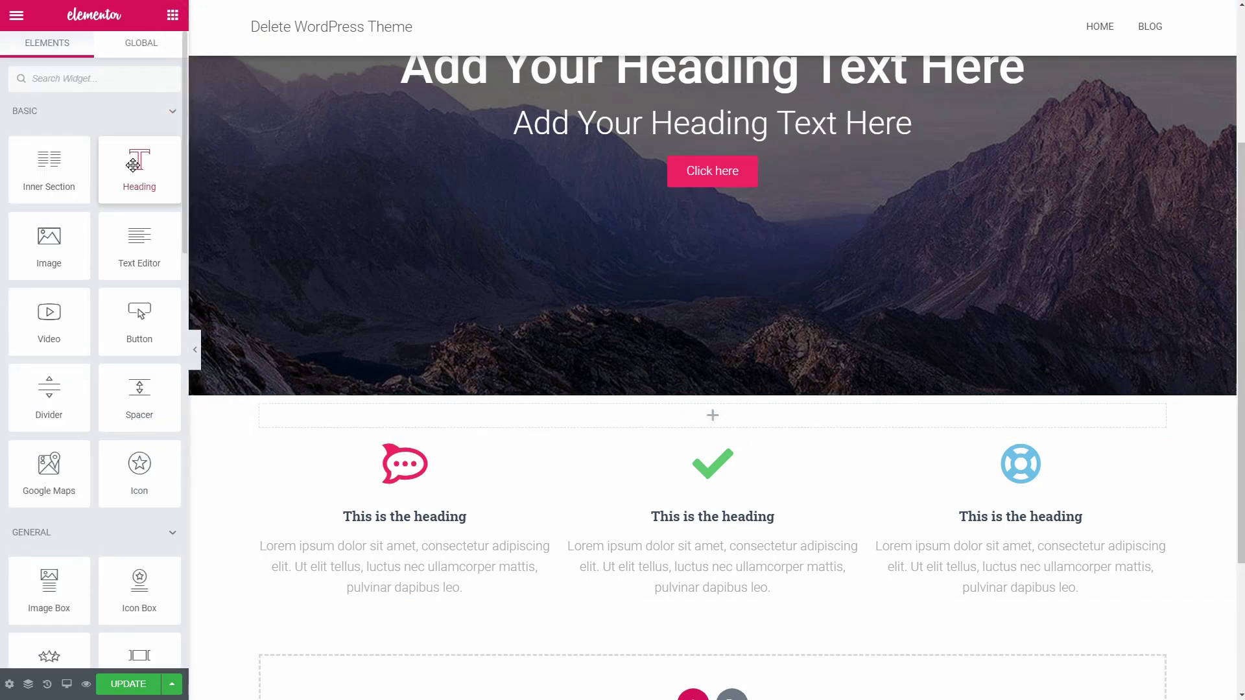
left_click_drag(139, 165, 716, 415)
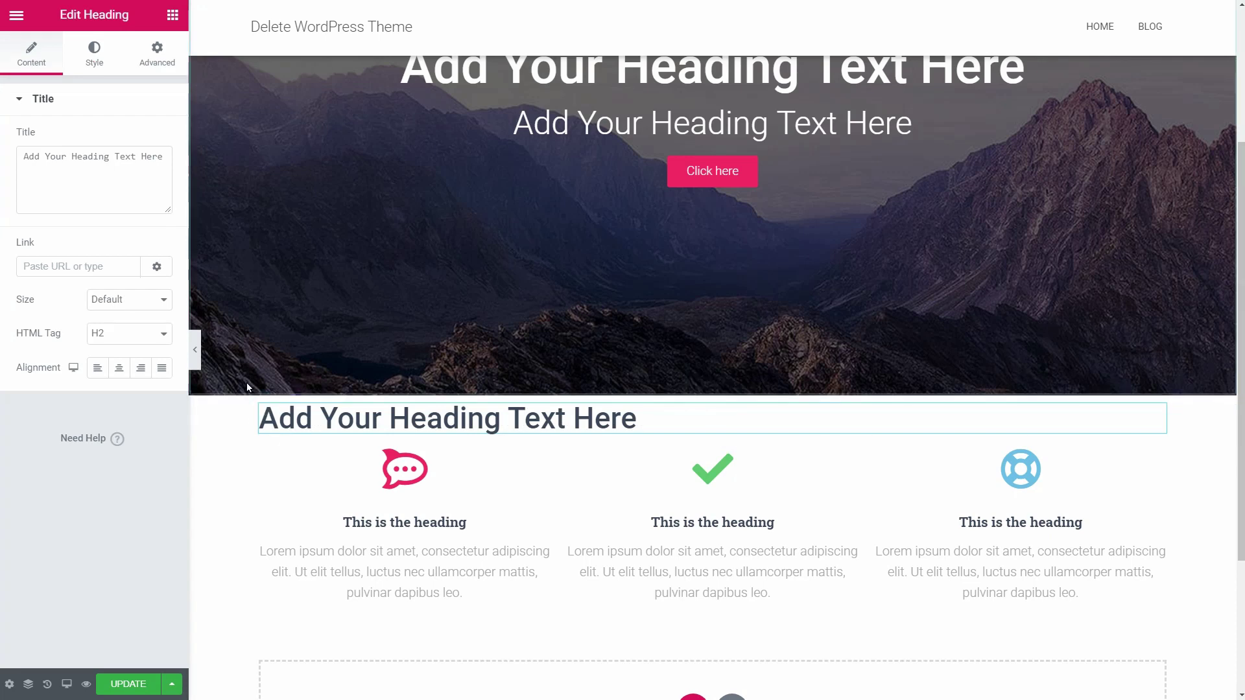
left_click(120, 368)
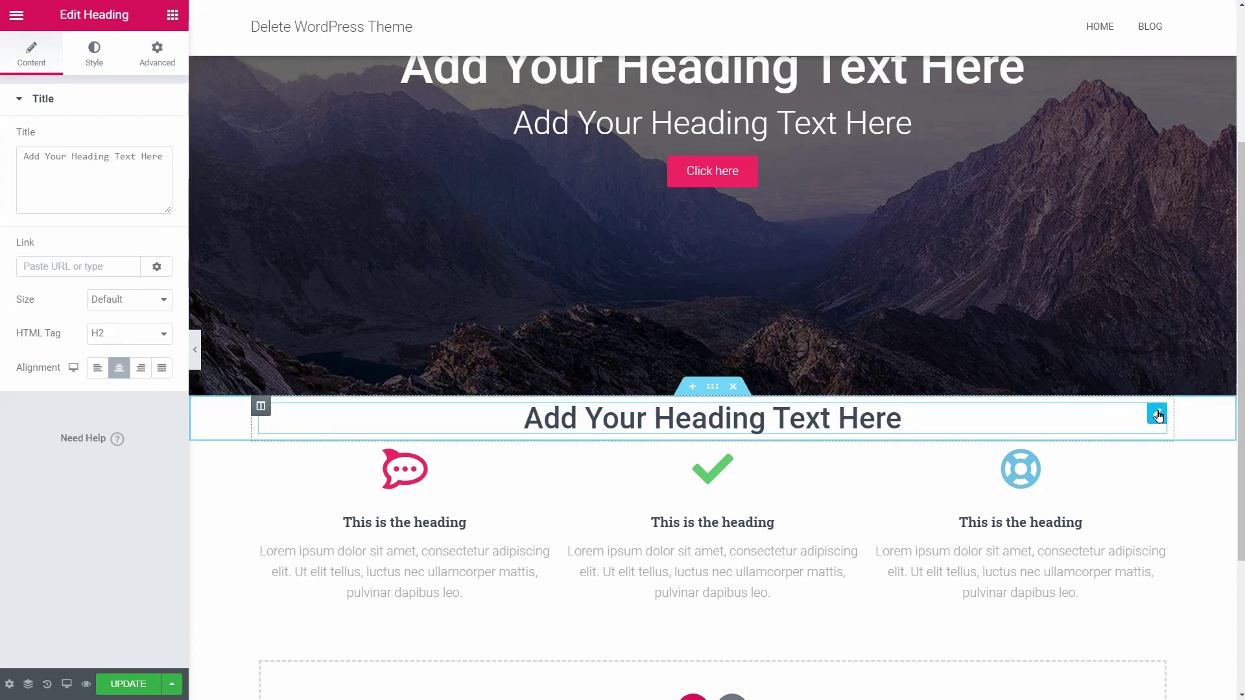
Step: Duplicate the heading and turn the copy into a p paragraph
right_click(1156, 410)
left_click(1130, 447)
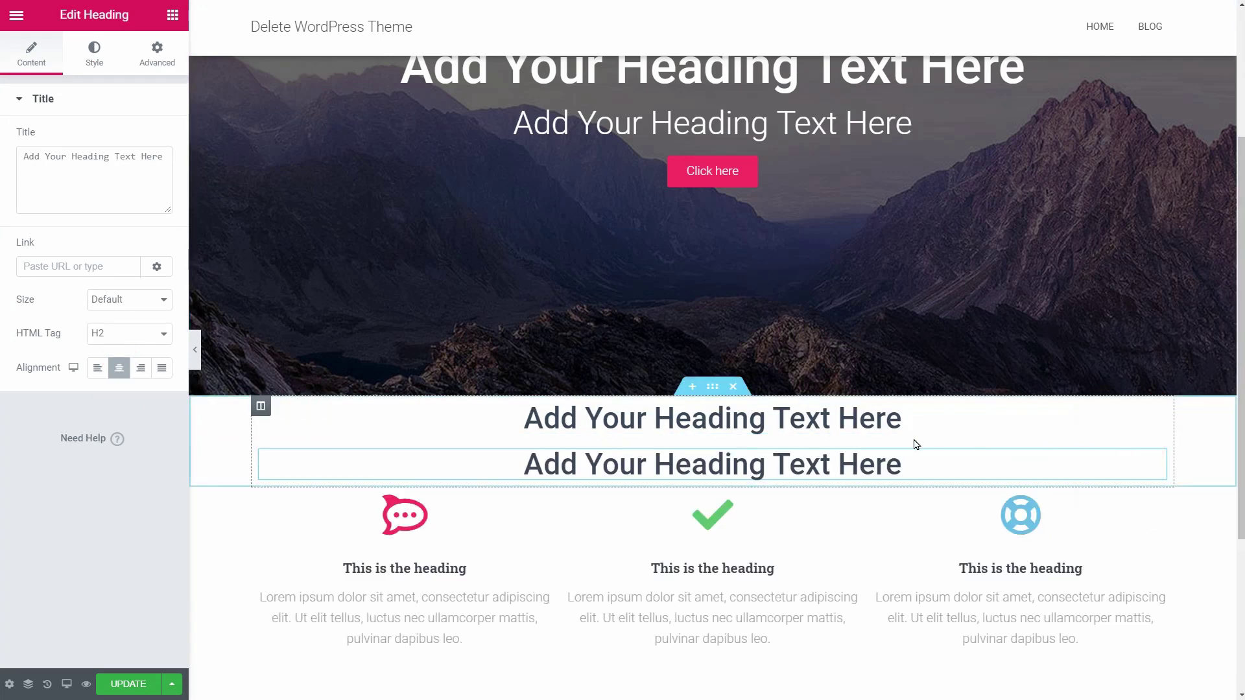
left_click(158, 334)
left_click(133, 522)
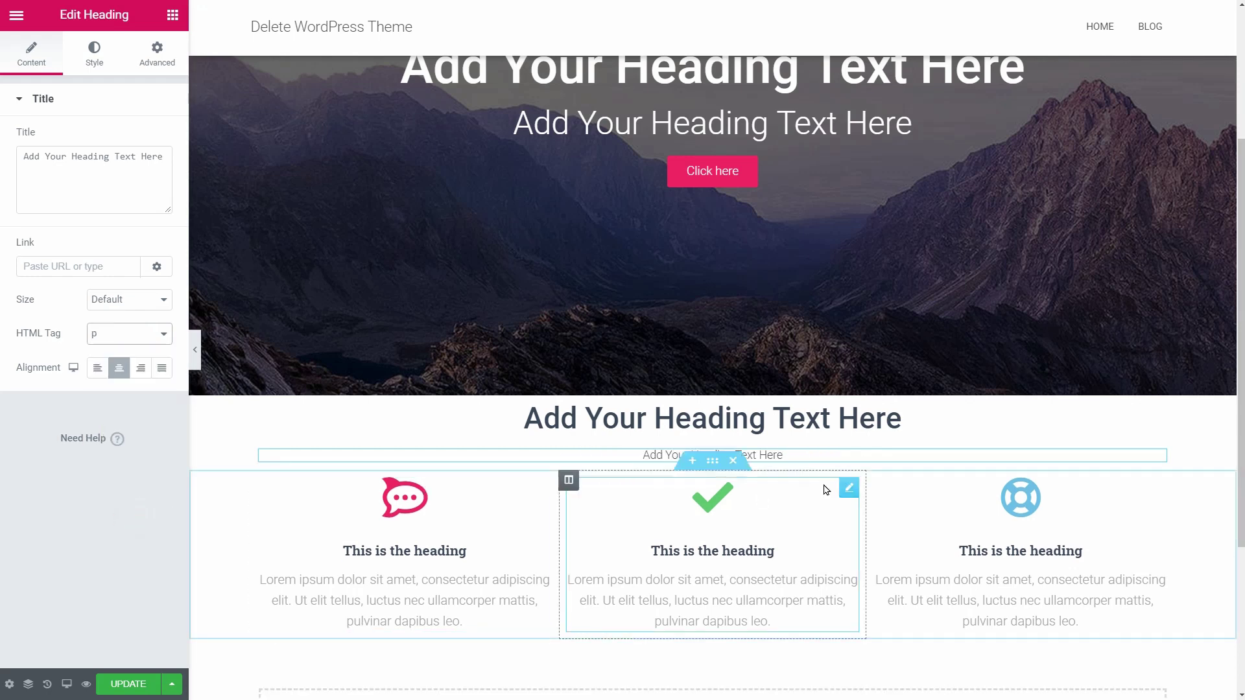
Step: Style the subheading with dark grey text and the Roboto font
left_click(95, 52)
left_click(158, 139)
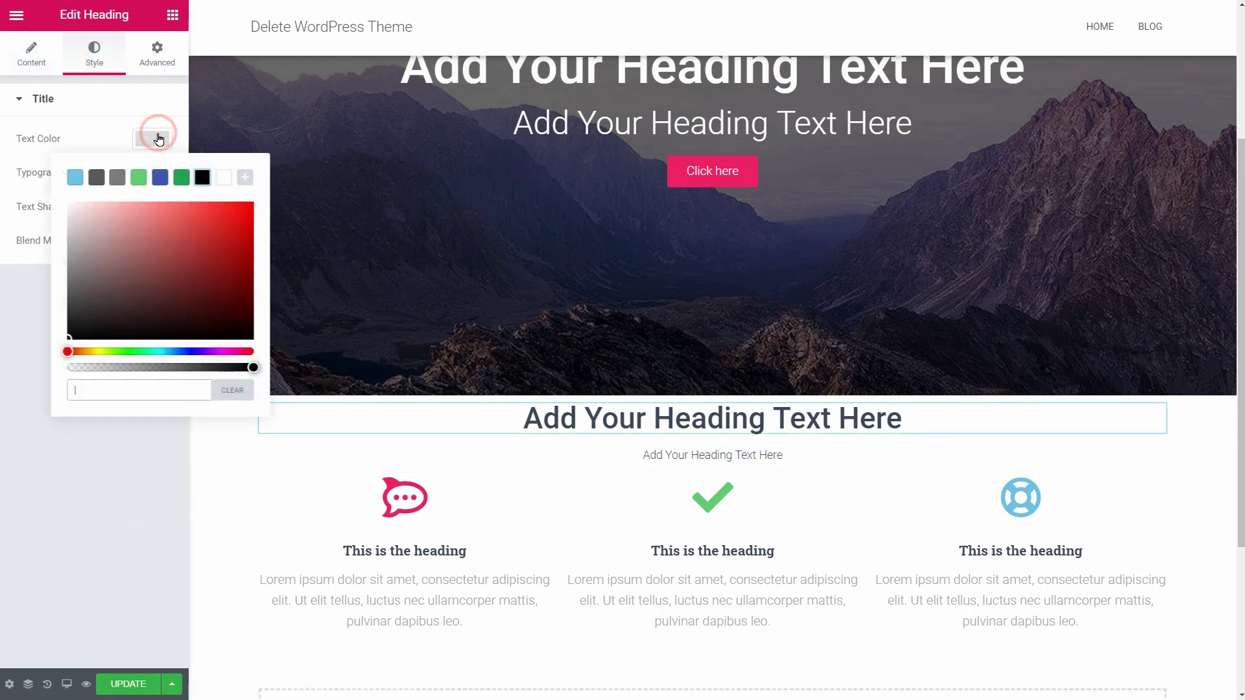
left_click(97, 177)
left_click(151, 139)
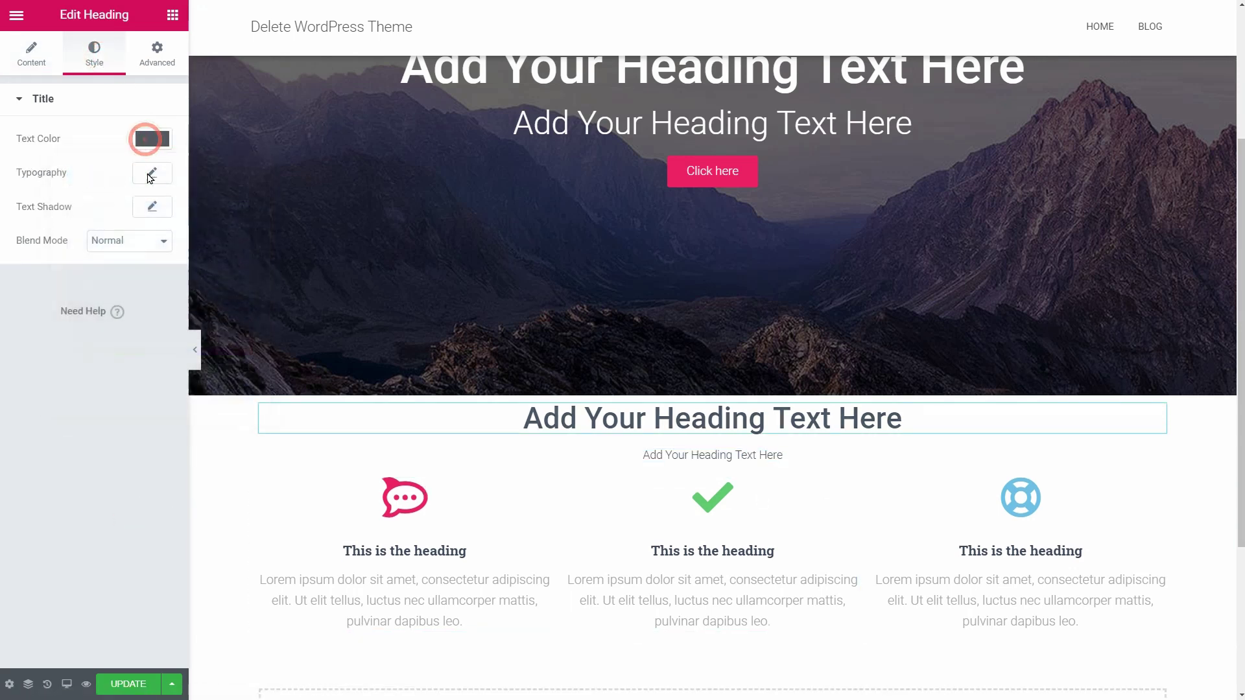
left_click(152, 173)
left_click(127, 220)
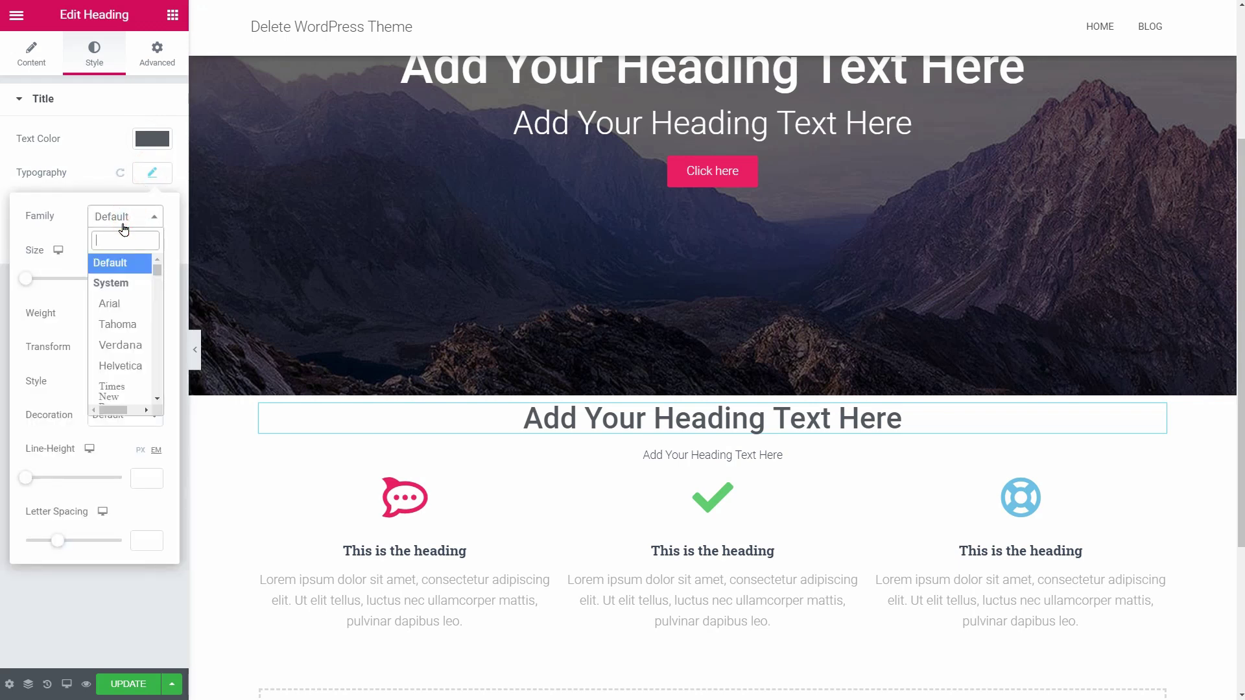
type("robo")
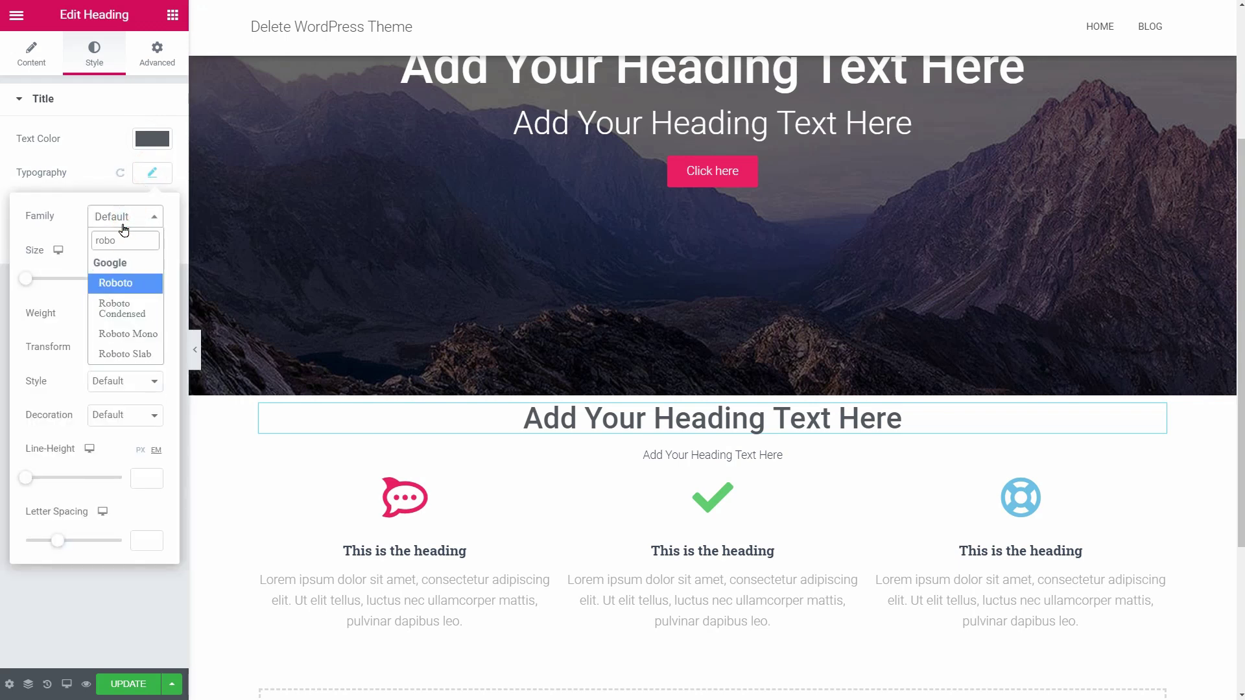
left_click(115, 284)
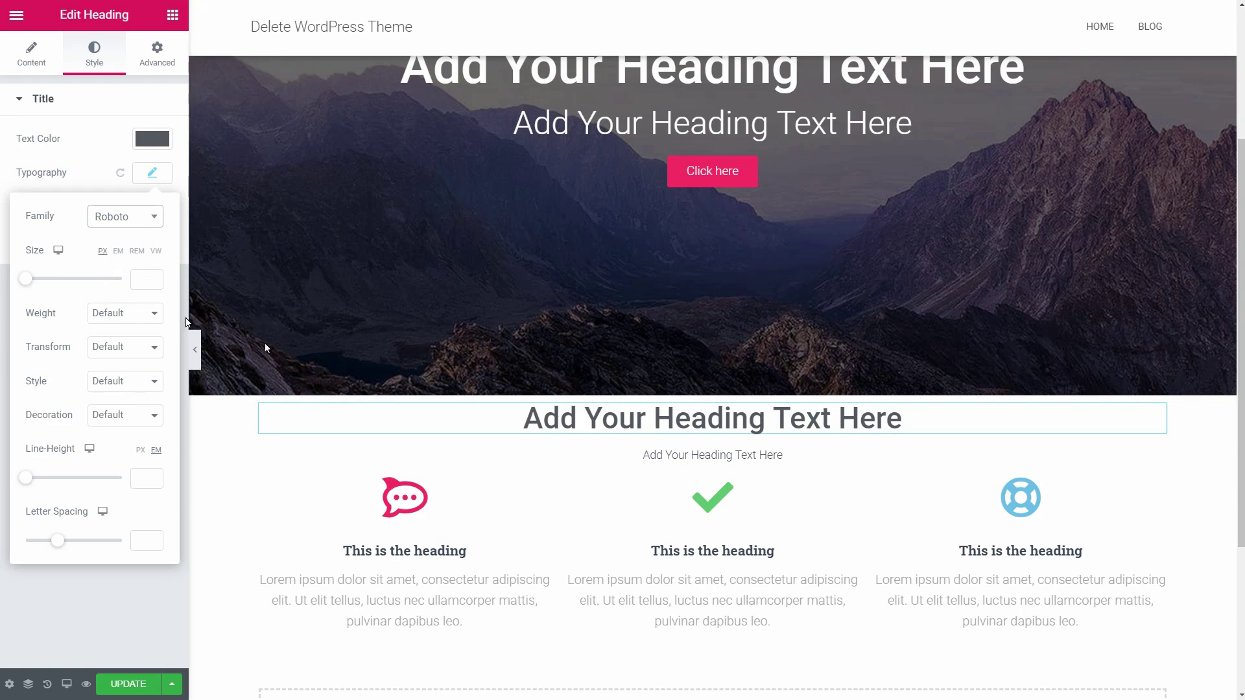
left_click(662, 455)
scroll(810, 496, "down", 4)
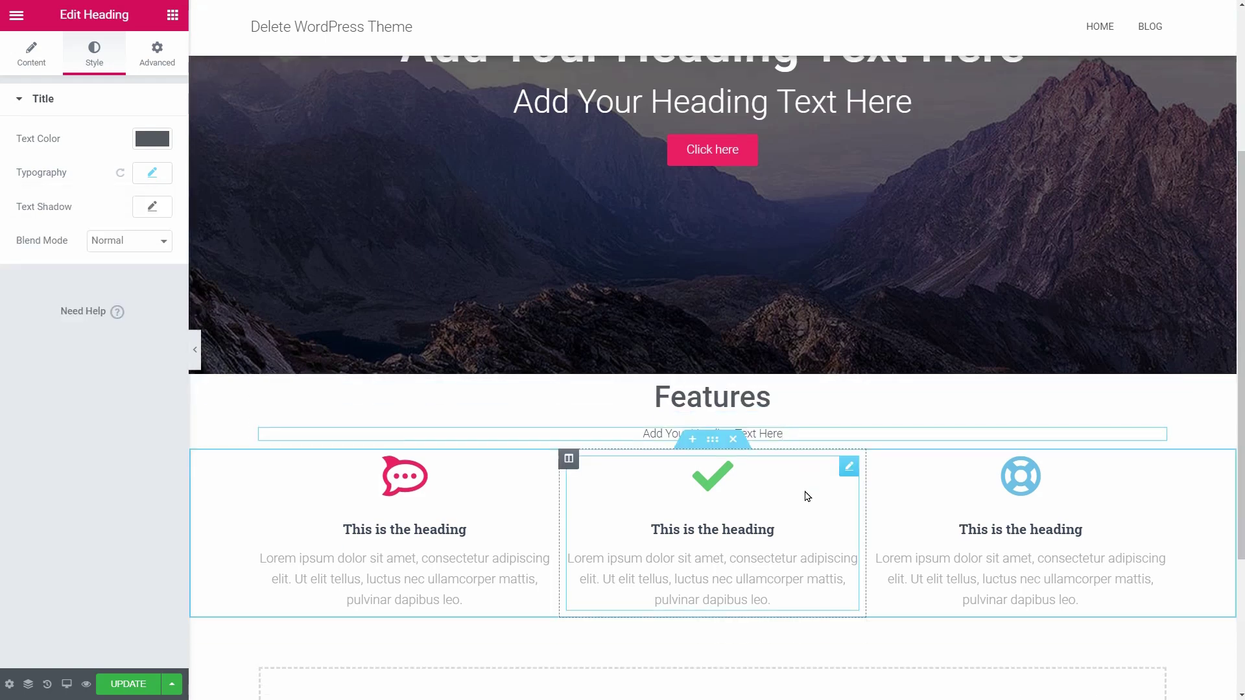
Step: Add a single-column section below the features with minimum height 30
left_click(693, 508)
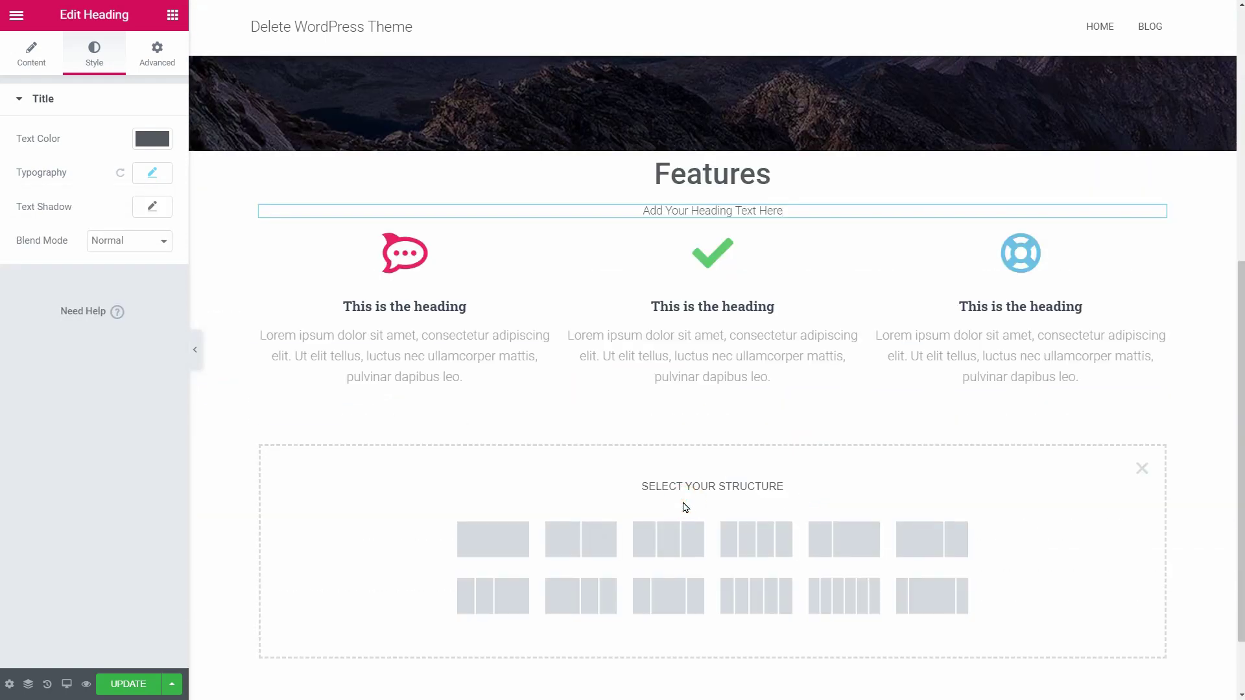
left_click(509, 541)
left_click(162, 303)
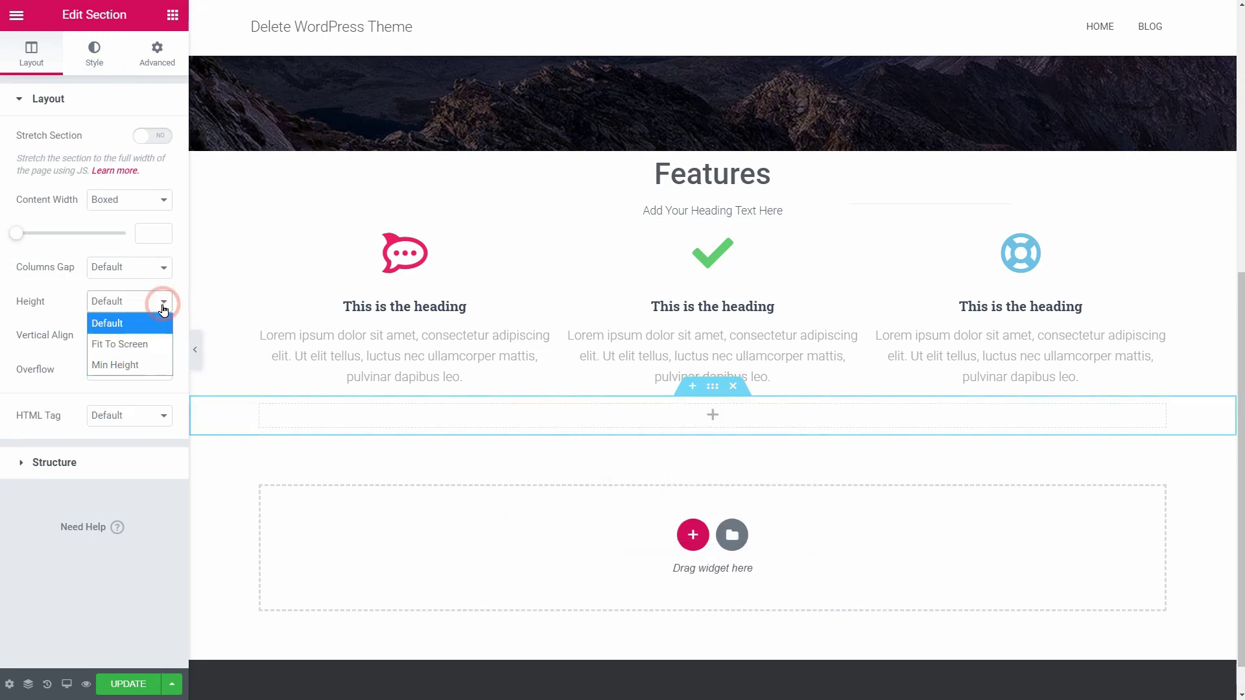
left_click(147, 362)
type("30")
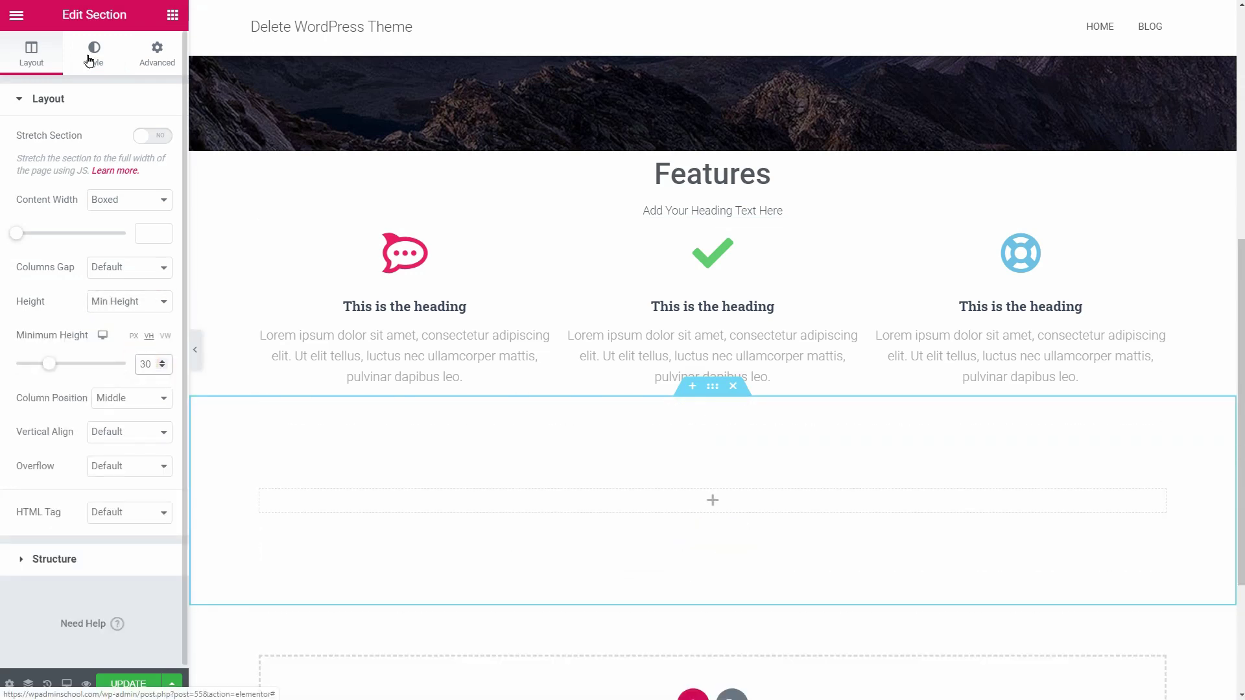
Step: Give the section a classic city photo background, Fixed attachment and Cover size
left_click(93, 52)
left_click(104, 176)
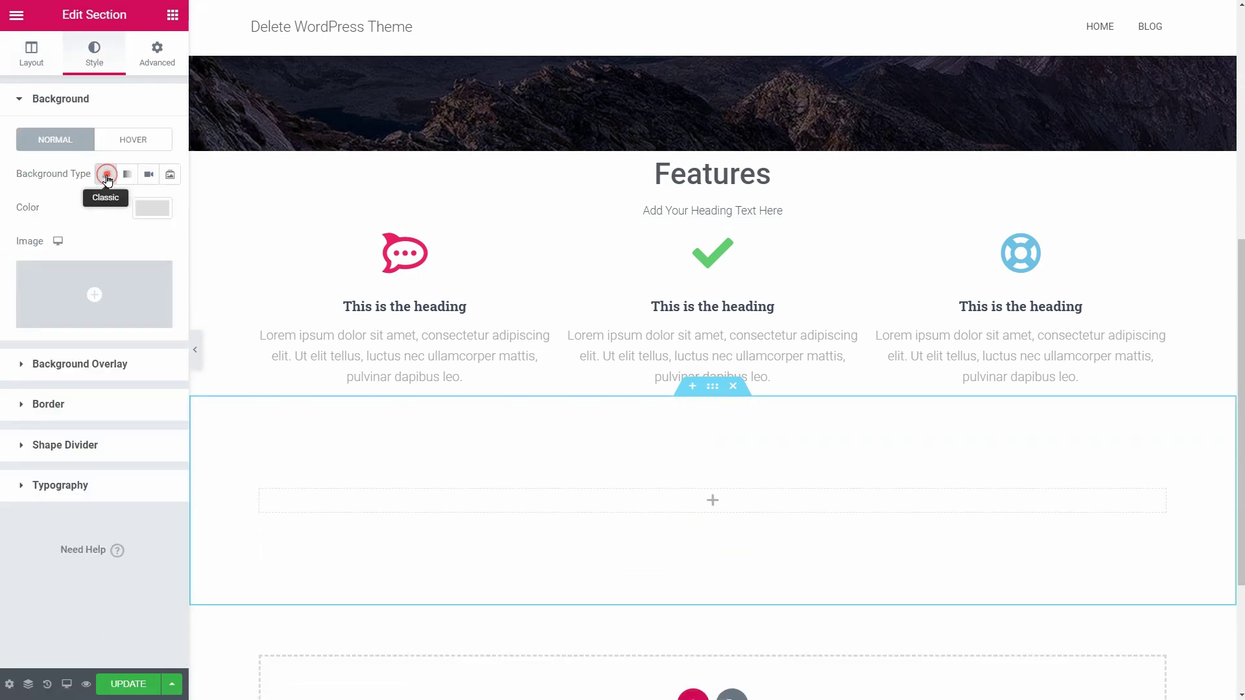
left_click(113, 285)
left_click(102, 237)
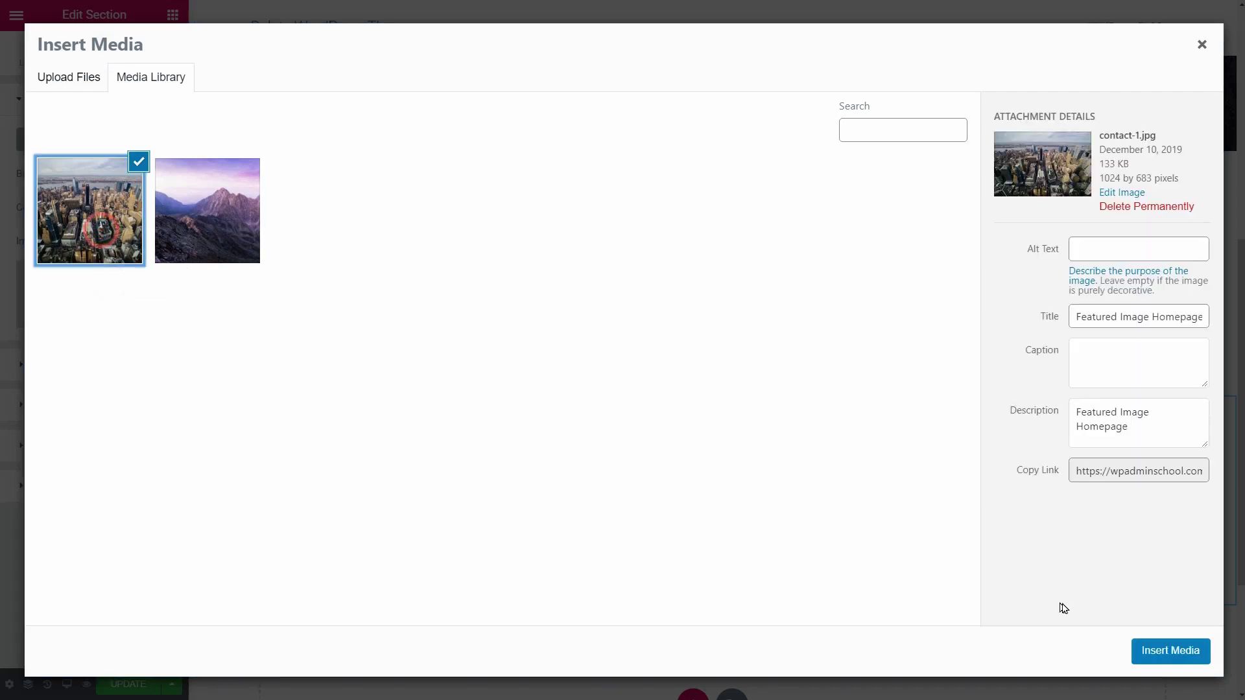
left_click(1161, 654)
left_click(153, 387)
left_click(138, 448)
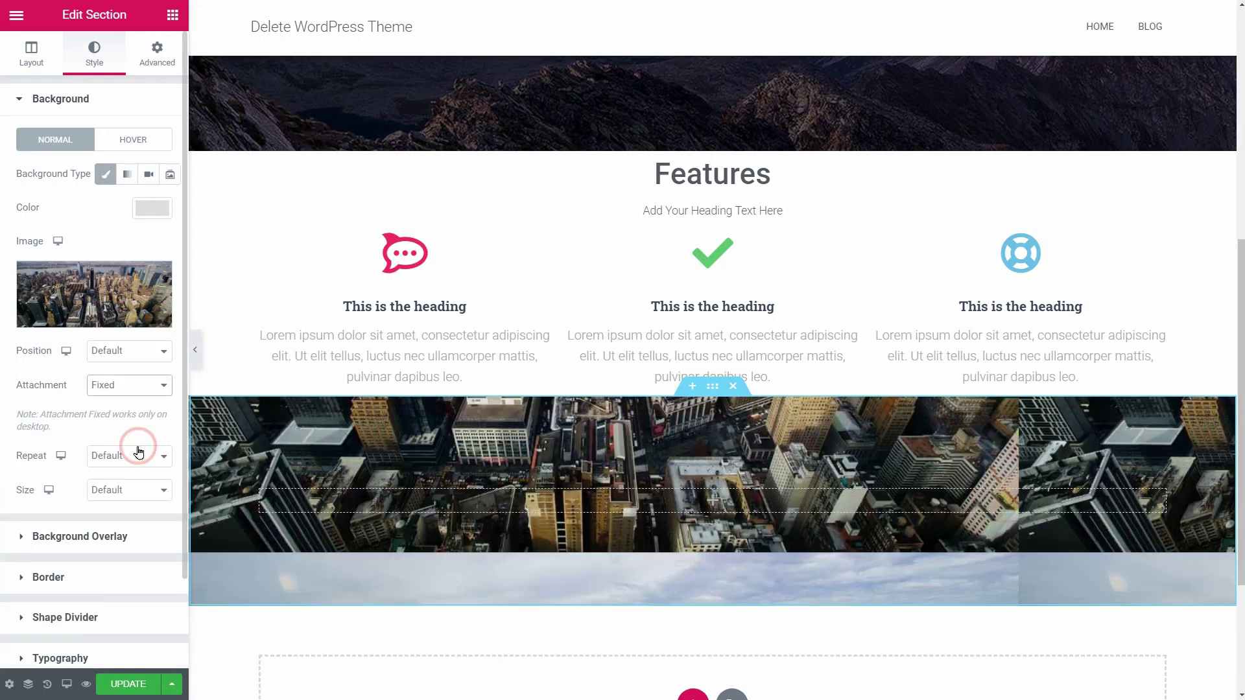
left_click(137, 490)
left_click(105, 553)
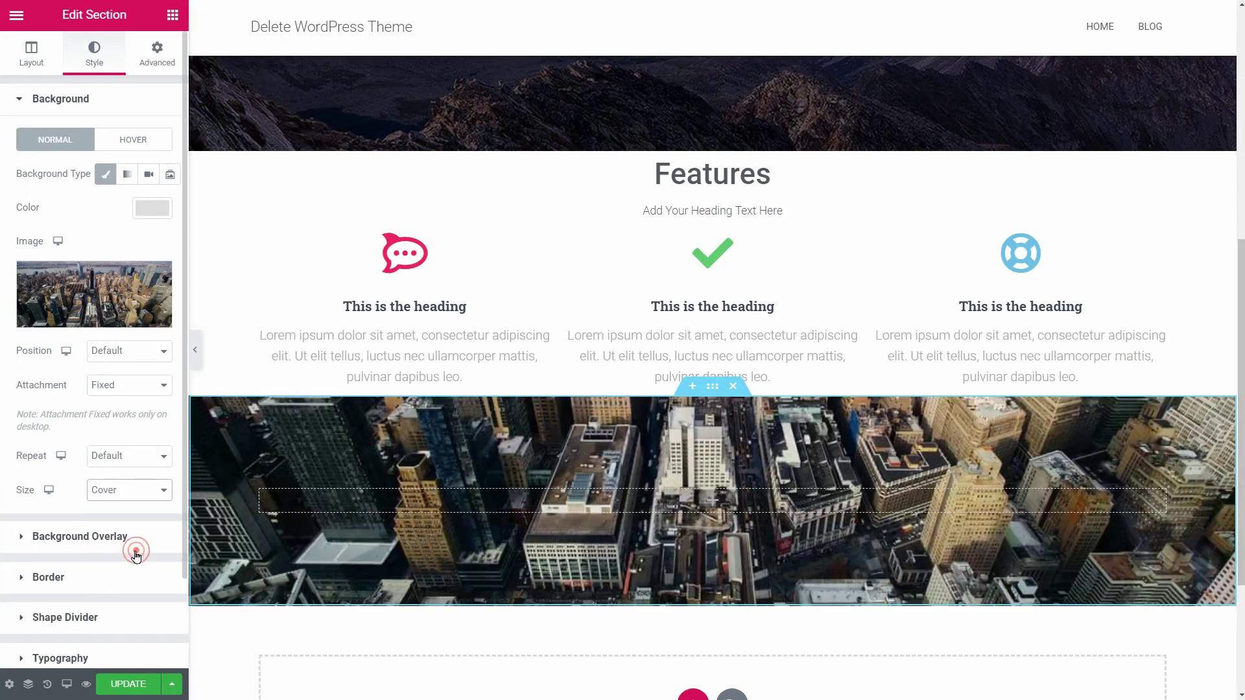
left_click(72, 100)
Step: Add a classic black background overlay at 0.5 opacity
left_click(68, 141)
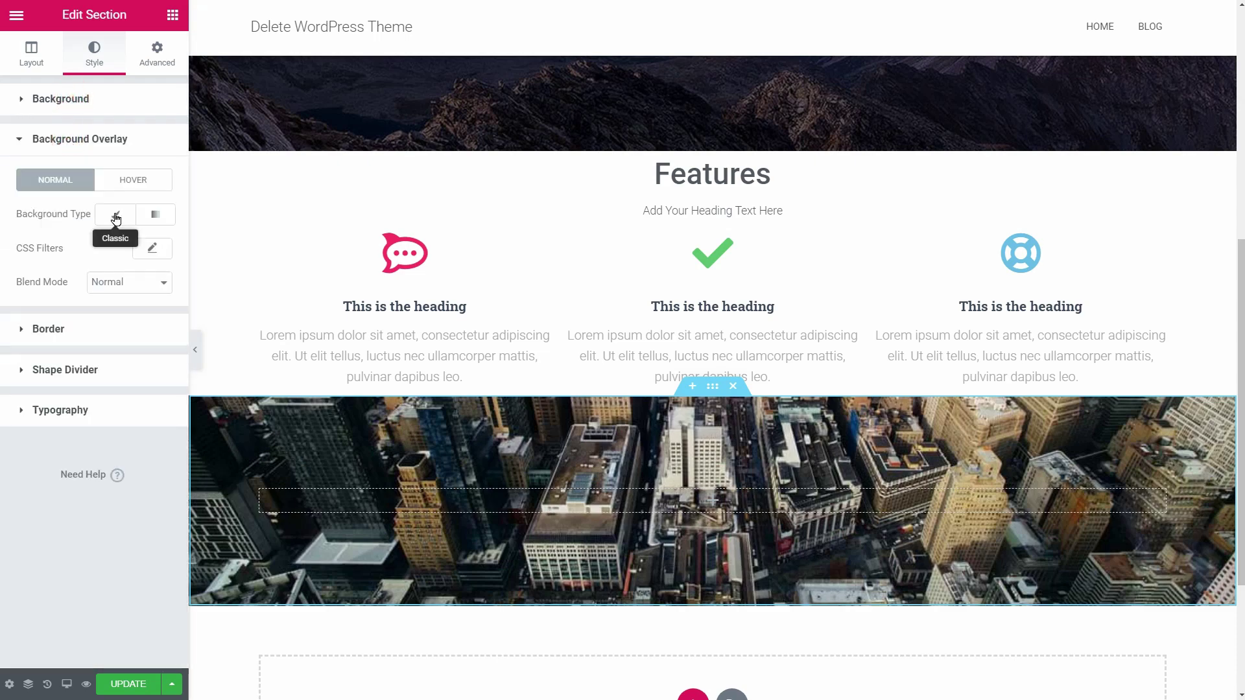
left_click(114, 214)
left_click(154, 249)
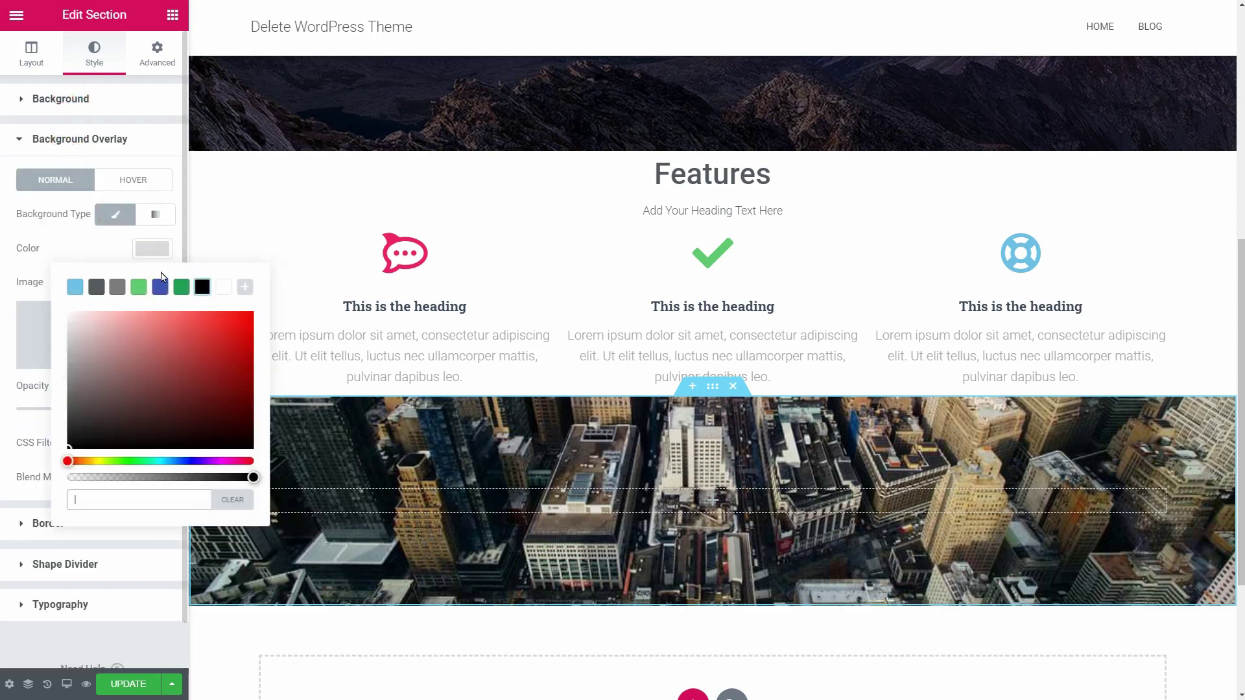
left_click(156, 251)
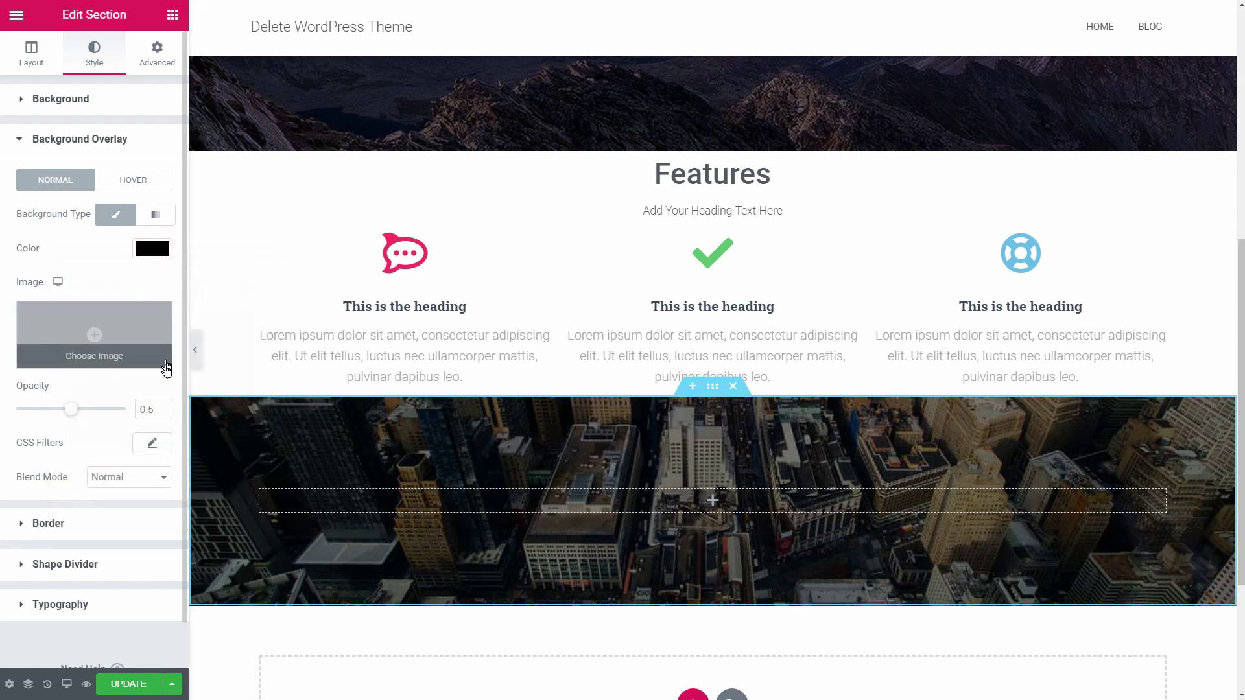
scroll(454, 499, "down", 3)
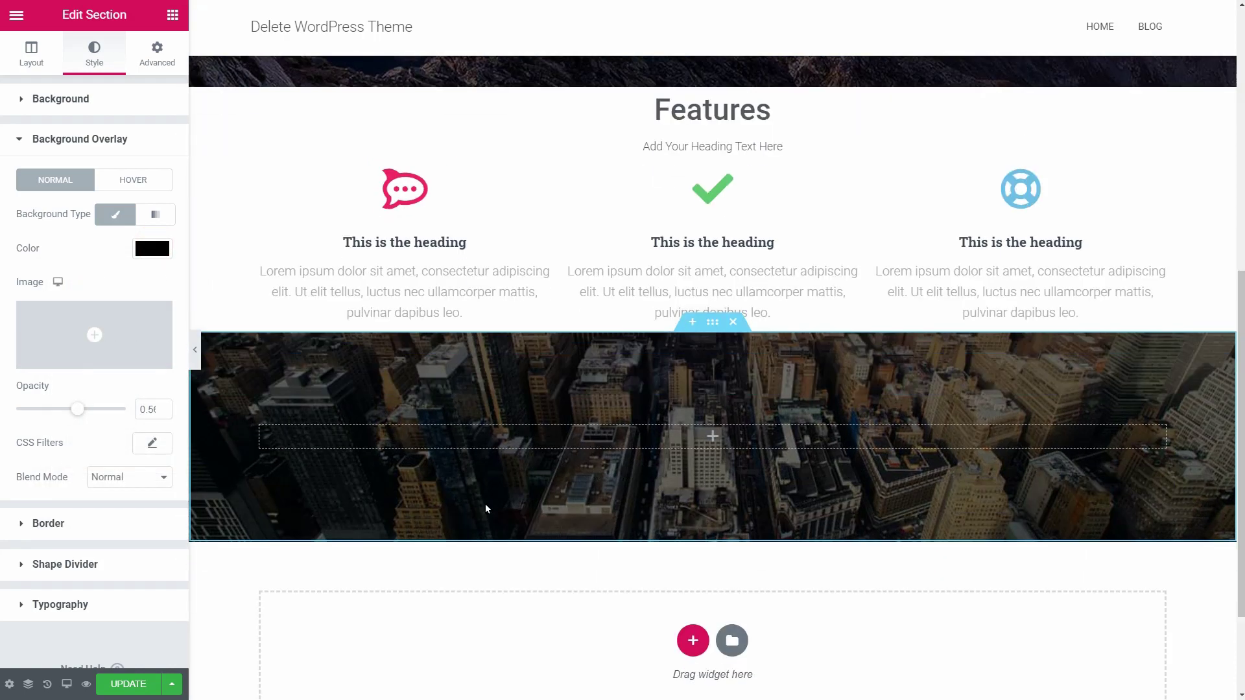
Step: Split the band into two columns, widen the left one and place a heading there
right_click(263, 285)
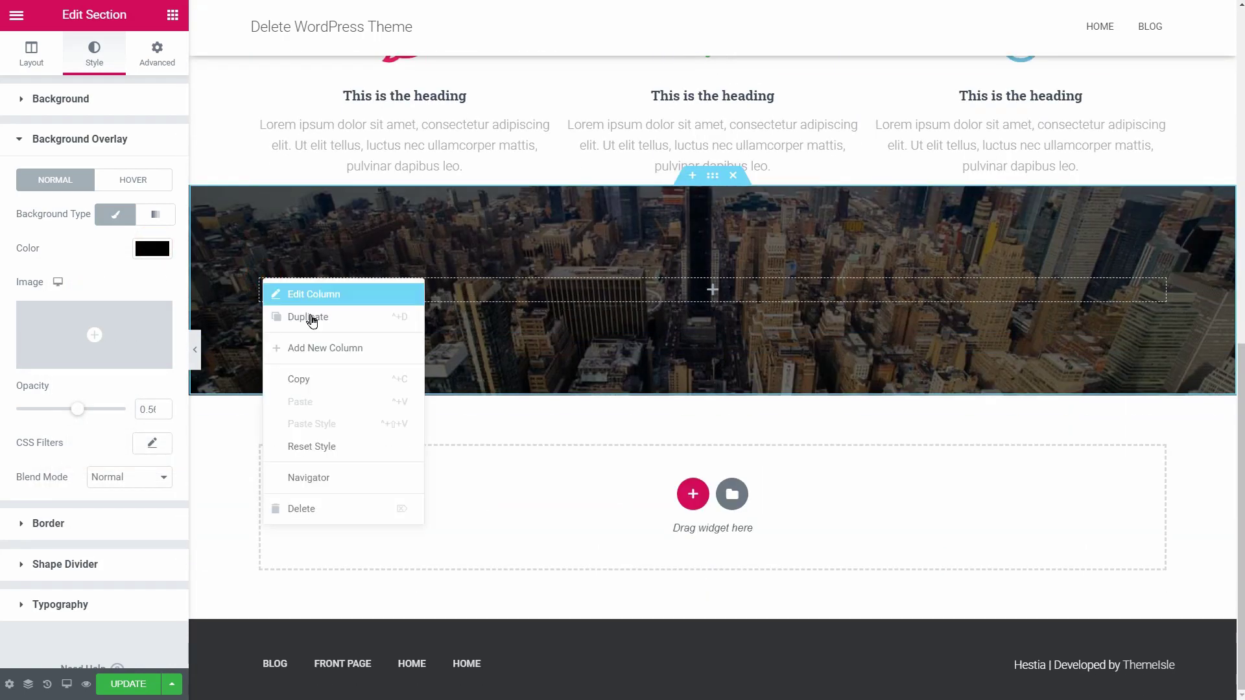
left_click(348, 319)
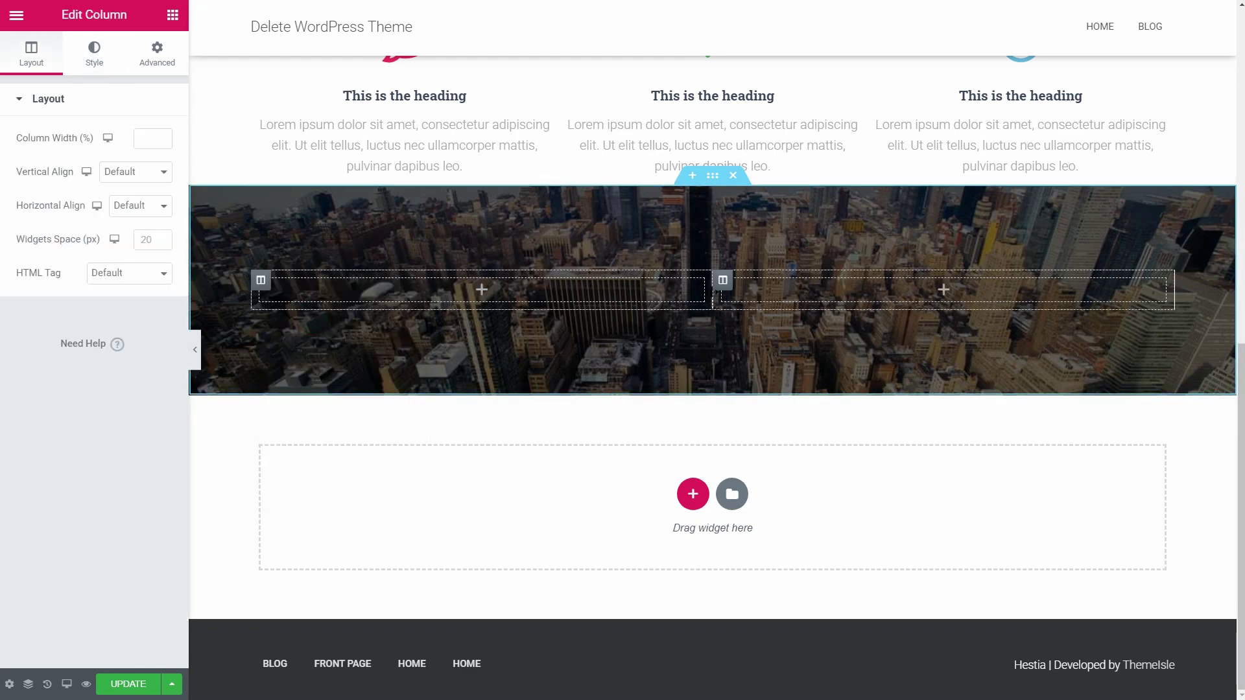
left_click_drag(713, 293, 872, 288)
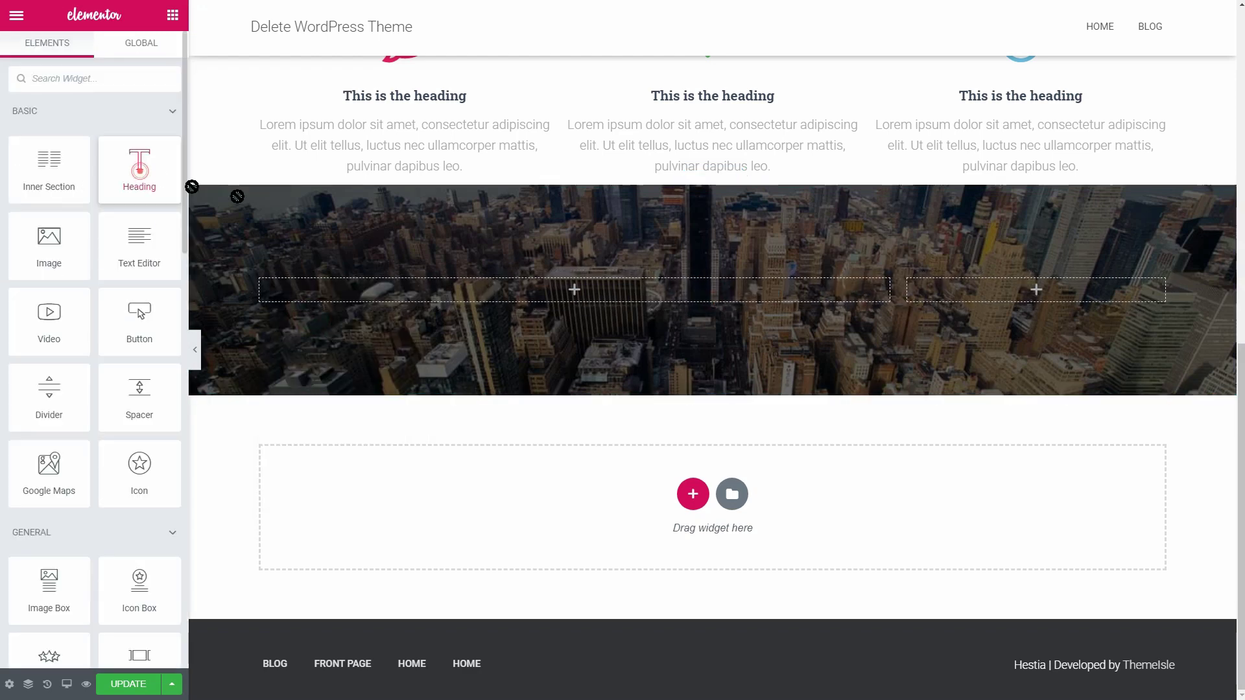
left_click_drag(128, 175, 597, 289)
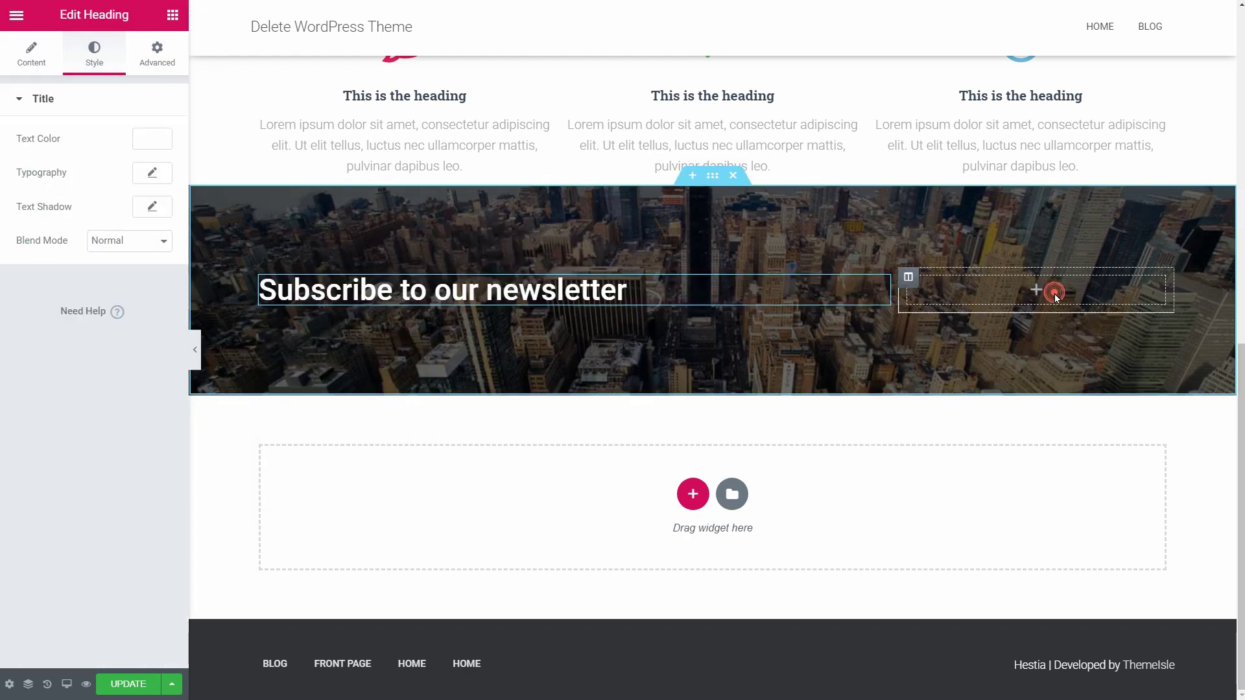
Step: Add a justified, full-width Button labelled SUBSCRIBE in the right column
left_click(1054, 295)
type("bu")
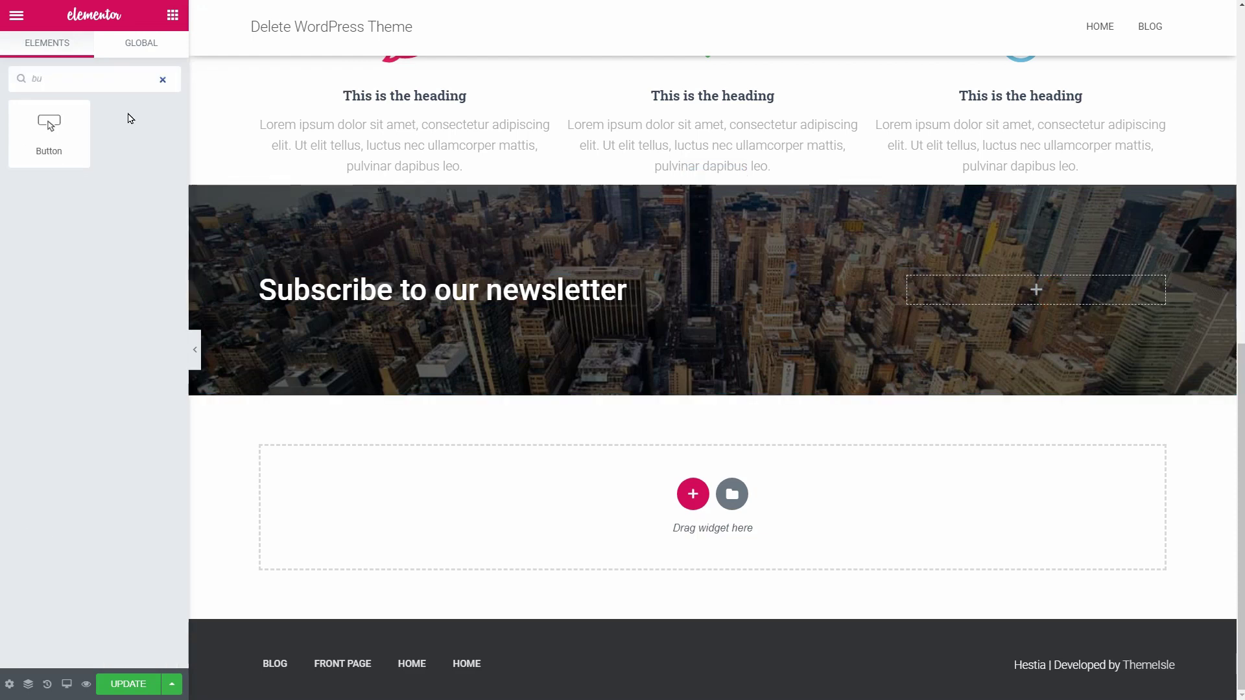
left_click_drag(49, 130, 1038, 292)
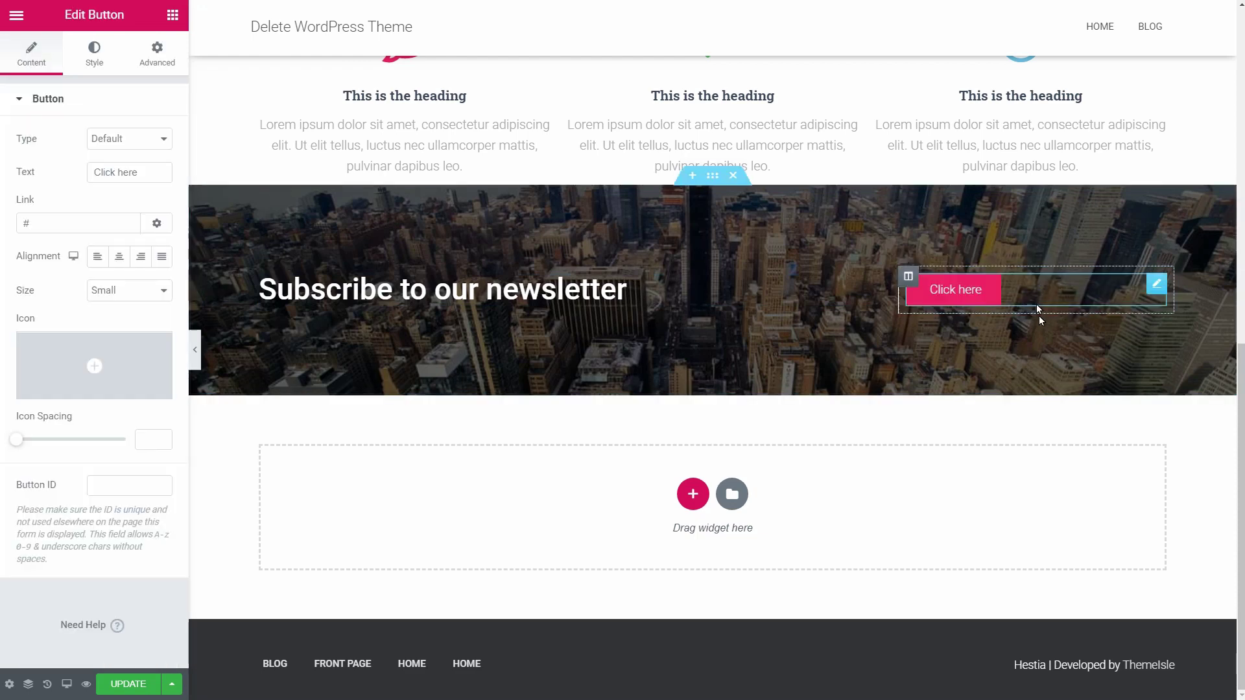
left_click(140, 256)
left_click(161, 258)
left_click(126, 173)
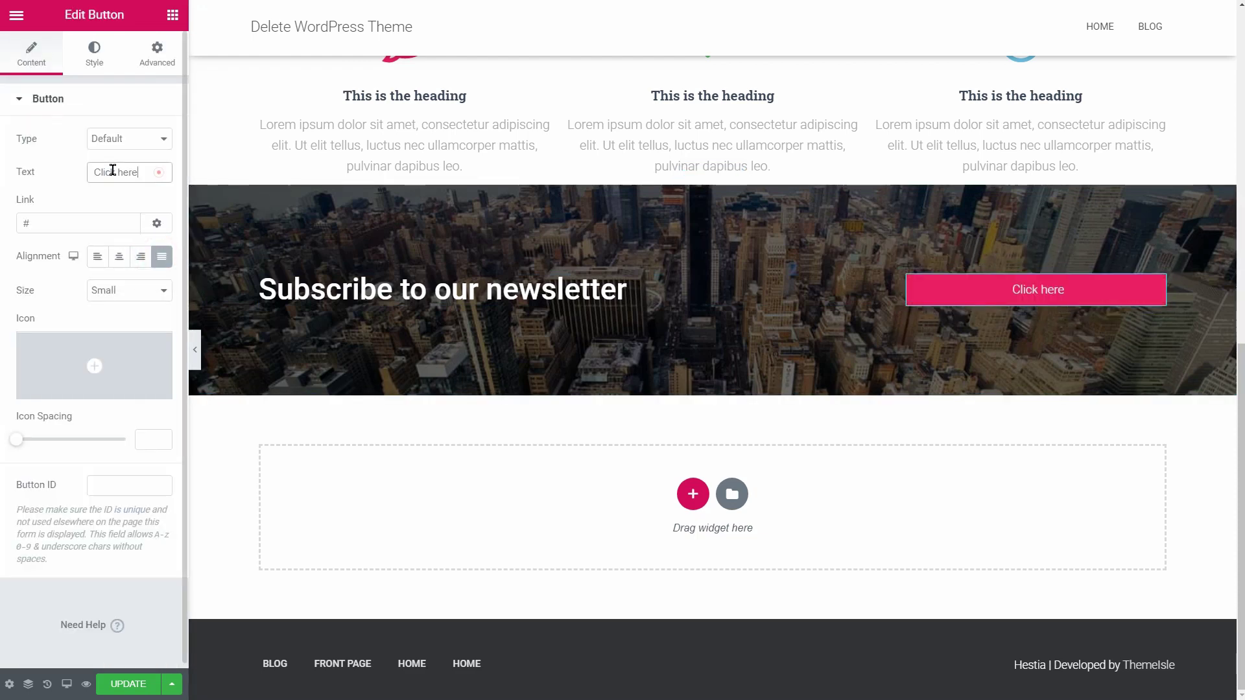
key("ctrl+a")
type("SUBSCRIBE")
key("Tab")
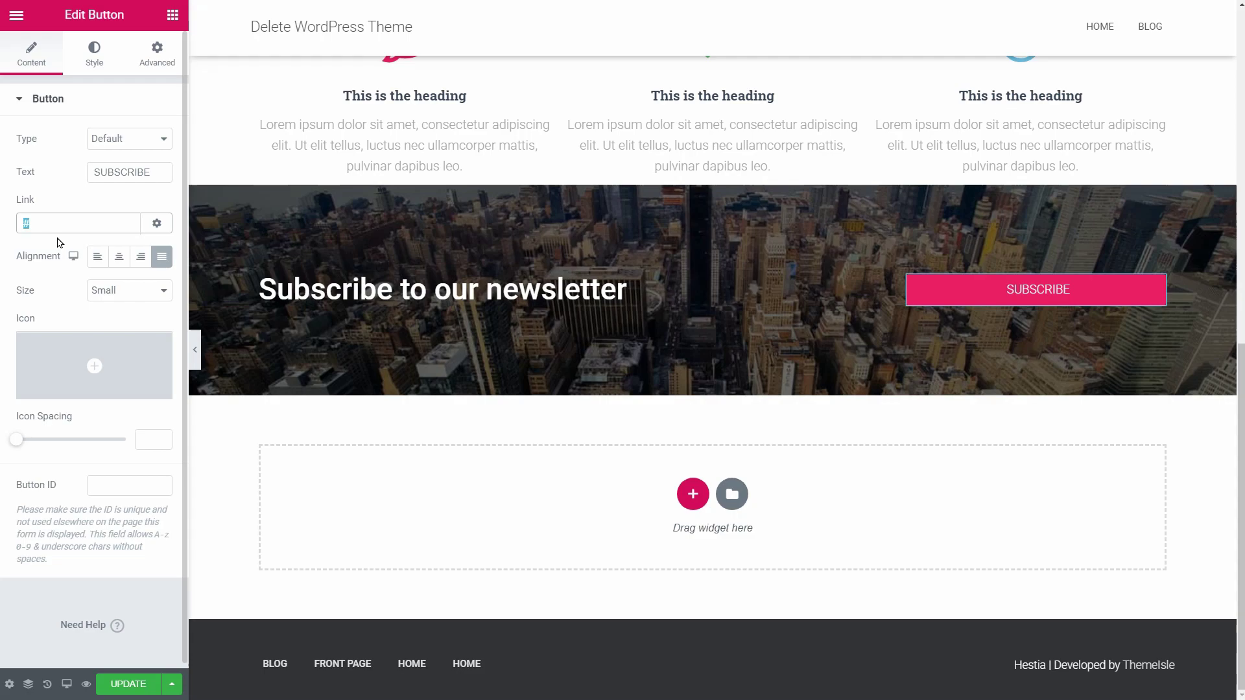
left_click(157, 223)
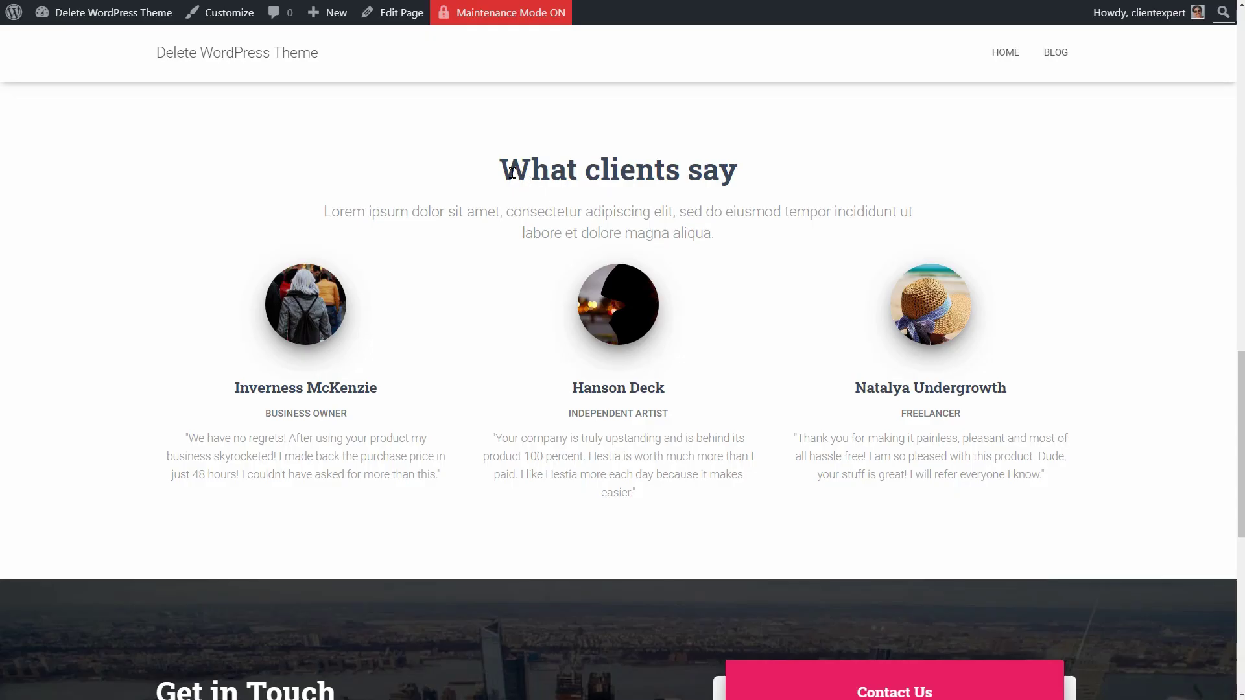
left_click_drag(512, 173, 549, 171)
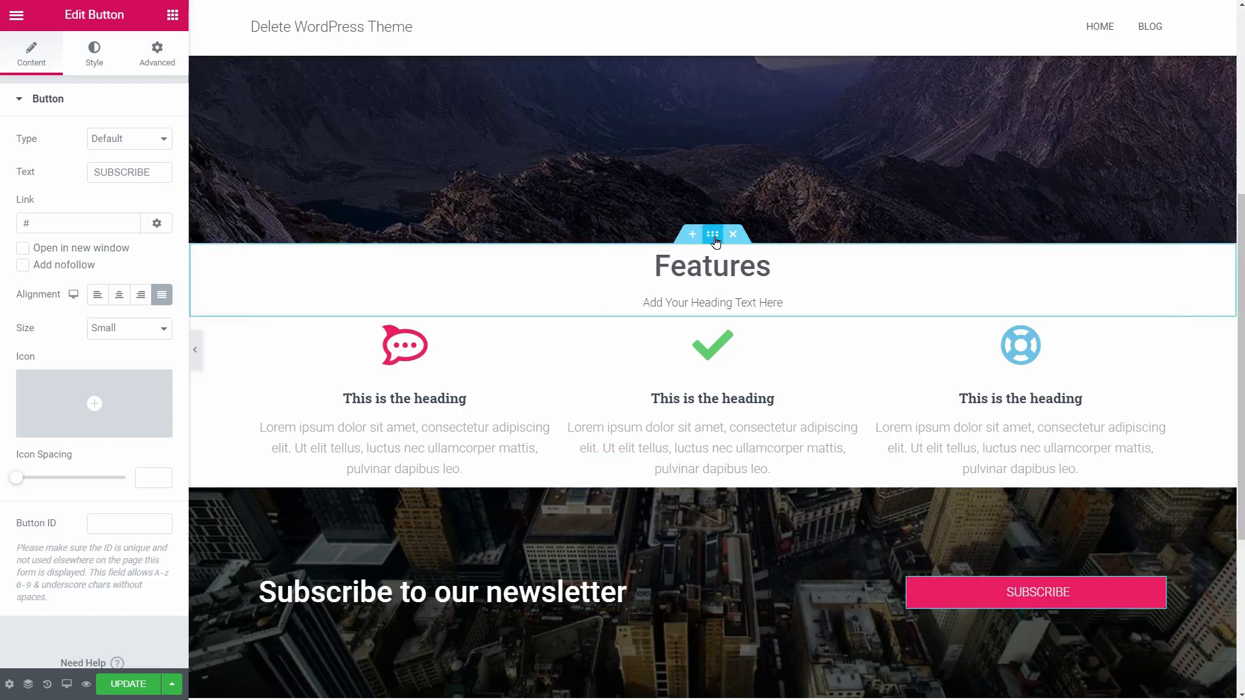
Step: Duplicate the Features heading section below the newsletter band, retitled 'What clients say'
right_click(716, 242)
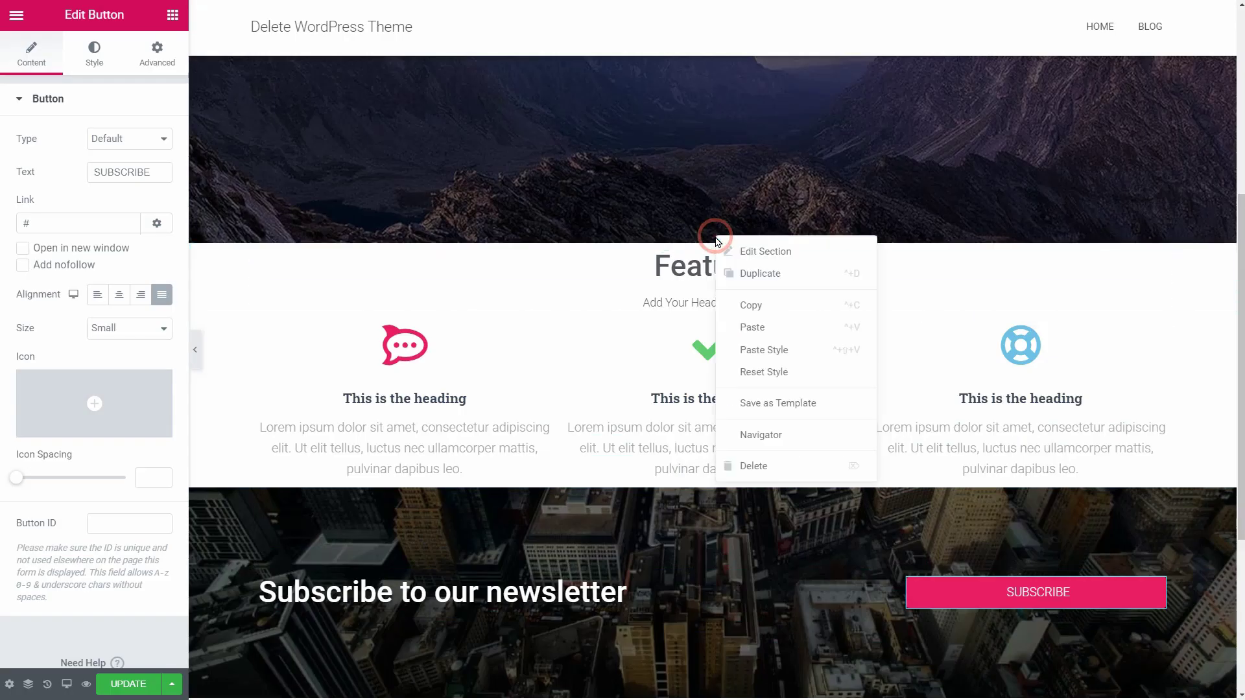
left_click(752, 272)
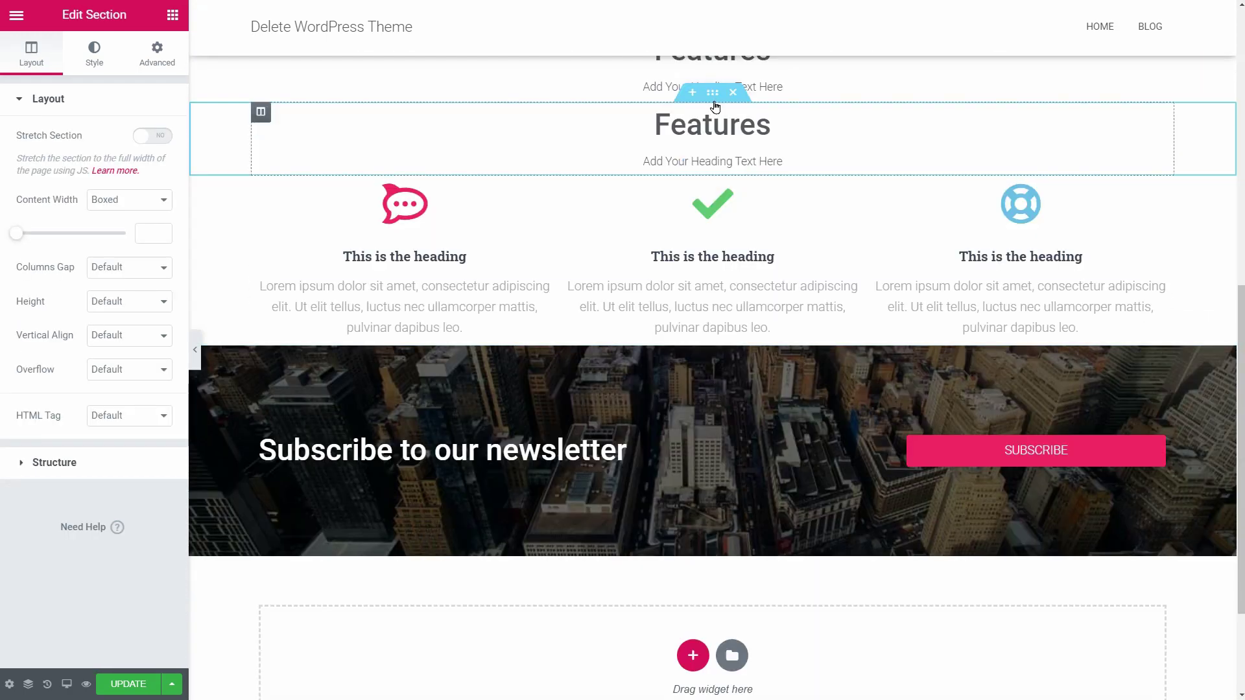
left_click_drag(713, 93, 792, 506)
left_click(708, 505)
left_click_drag(23, 156, 78, 175)
right_click(78, 174)
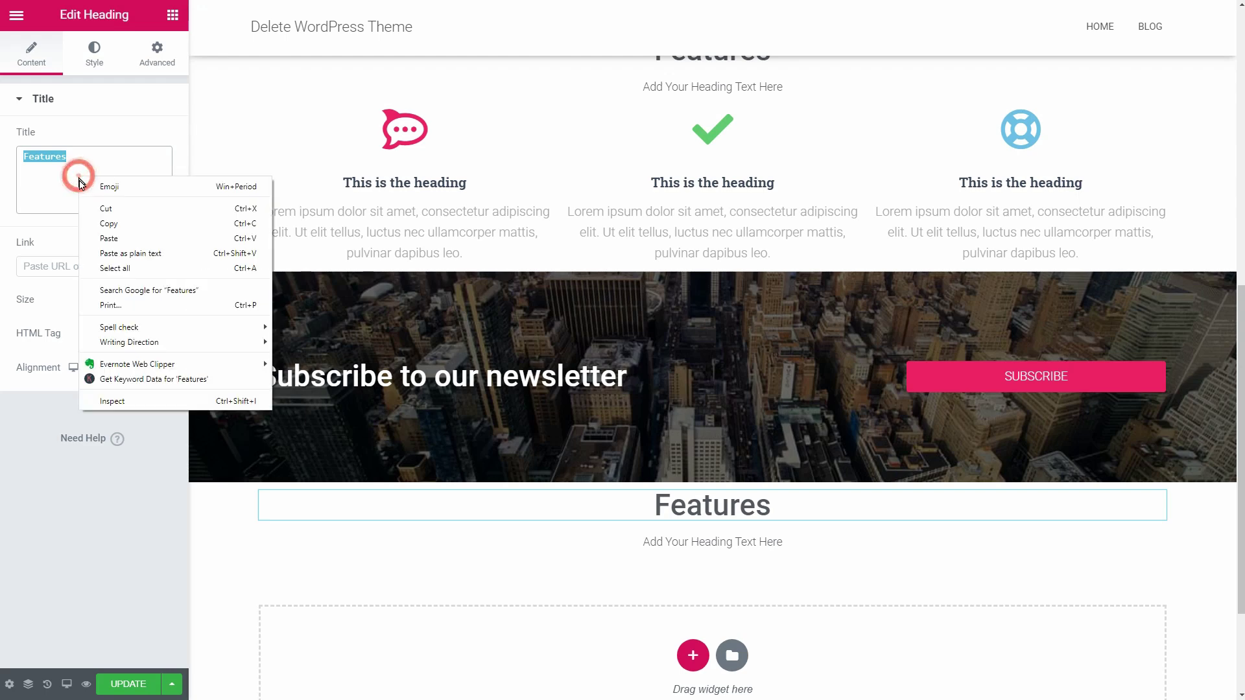
left_click(122, 238)
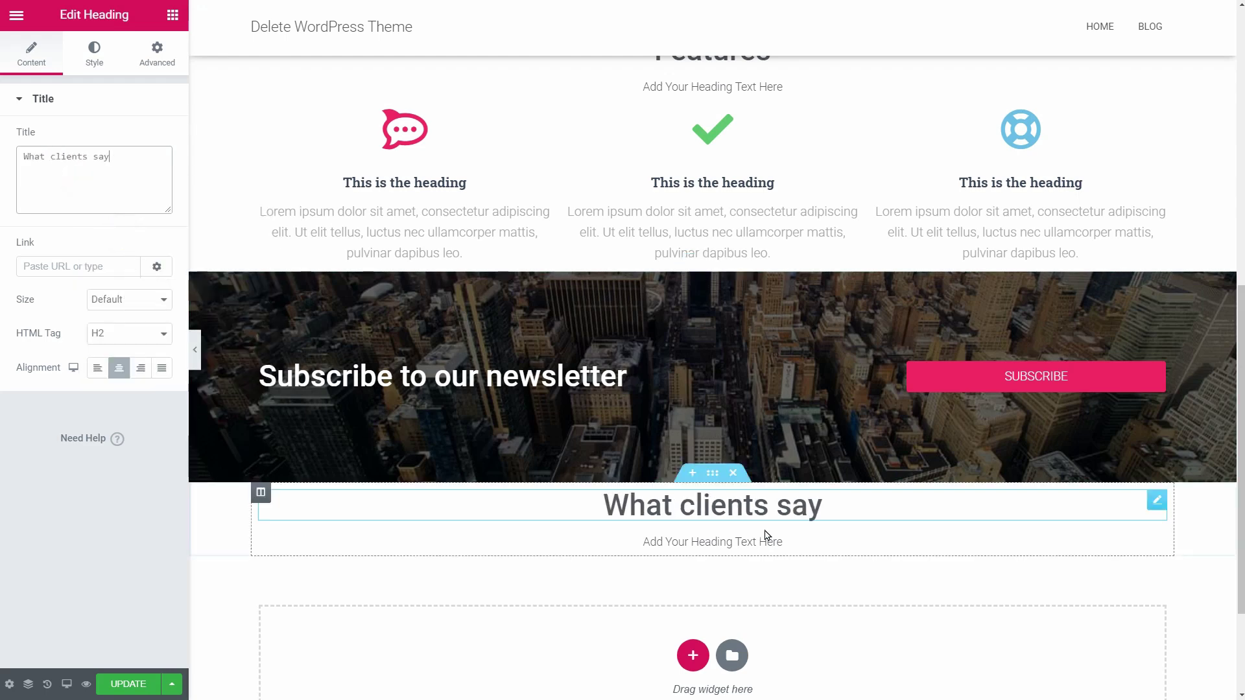
Step: Add a three-column section below the What clients say heading
scroll(778, 539, "down", 3)
left_click(693, 493)
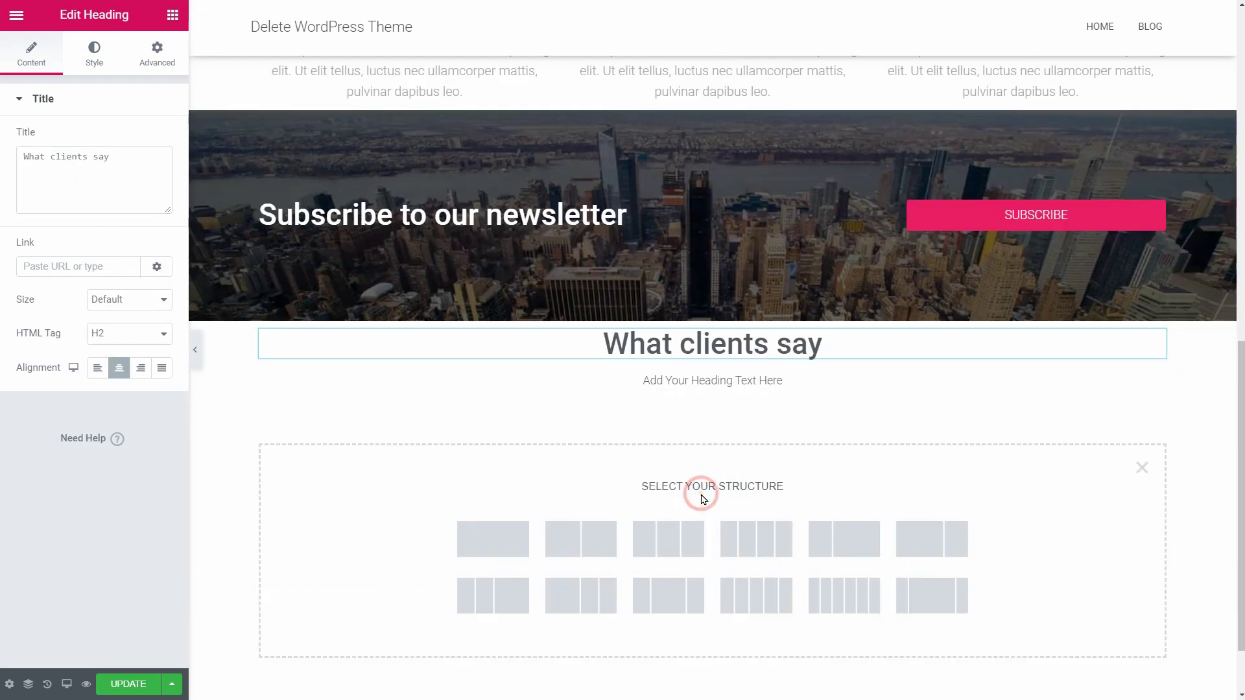
left_click(671, 536)
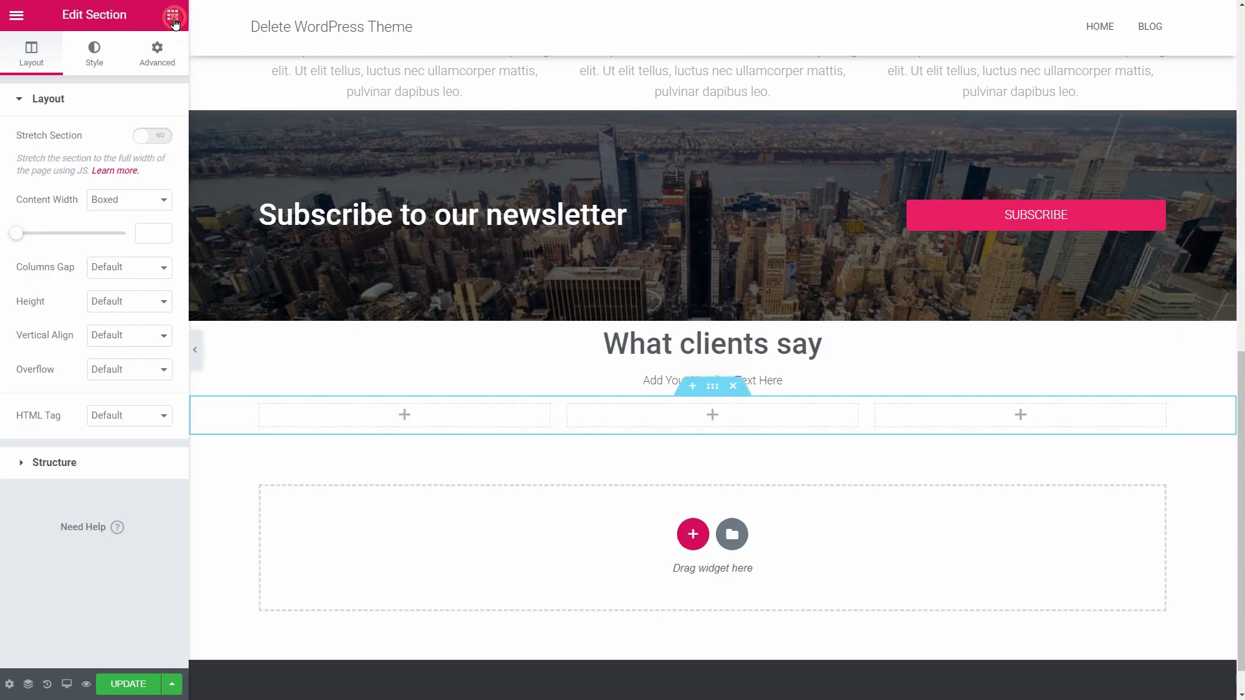
left_click(174, 18)
left_click(174, 114)
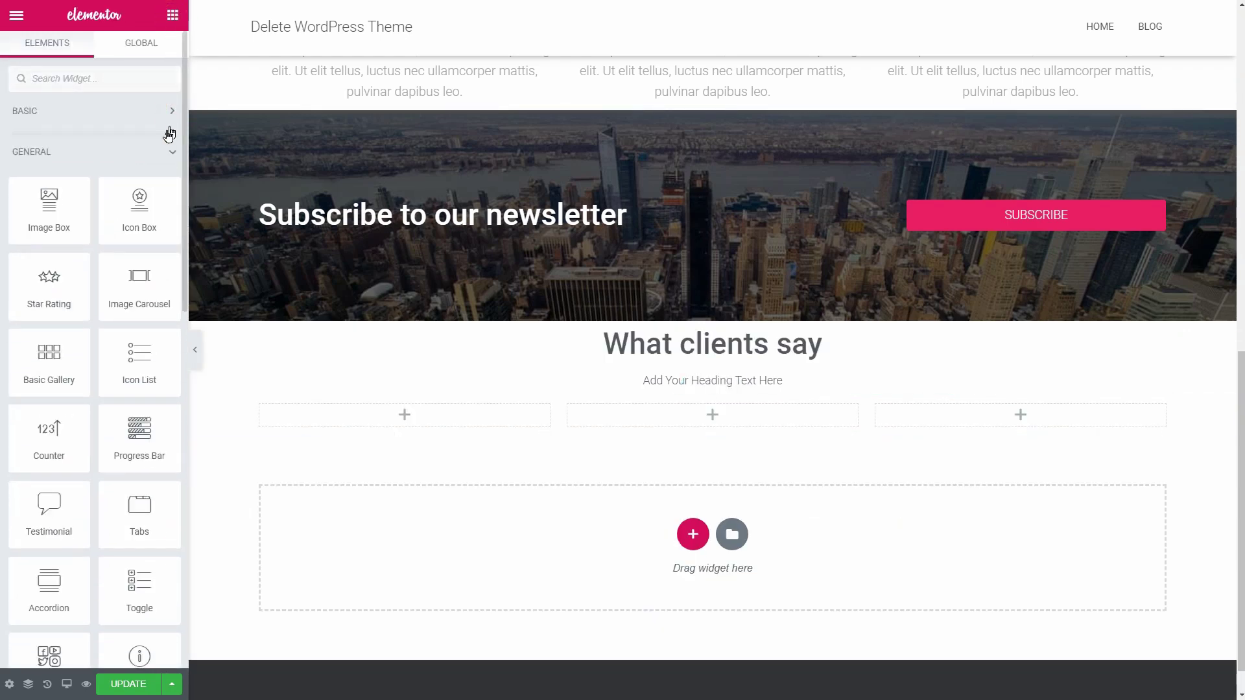
Step: Place an Image Box showing the WordPress logo in the first column
left_click_drag(49, 208, 415, 418)
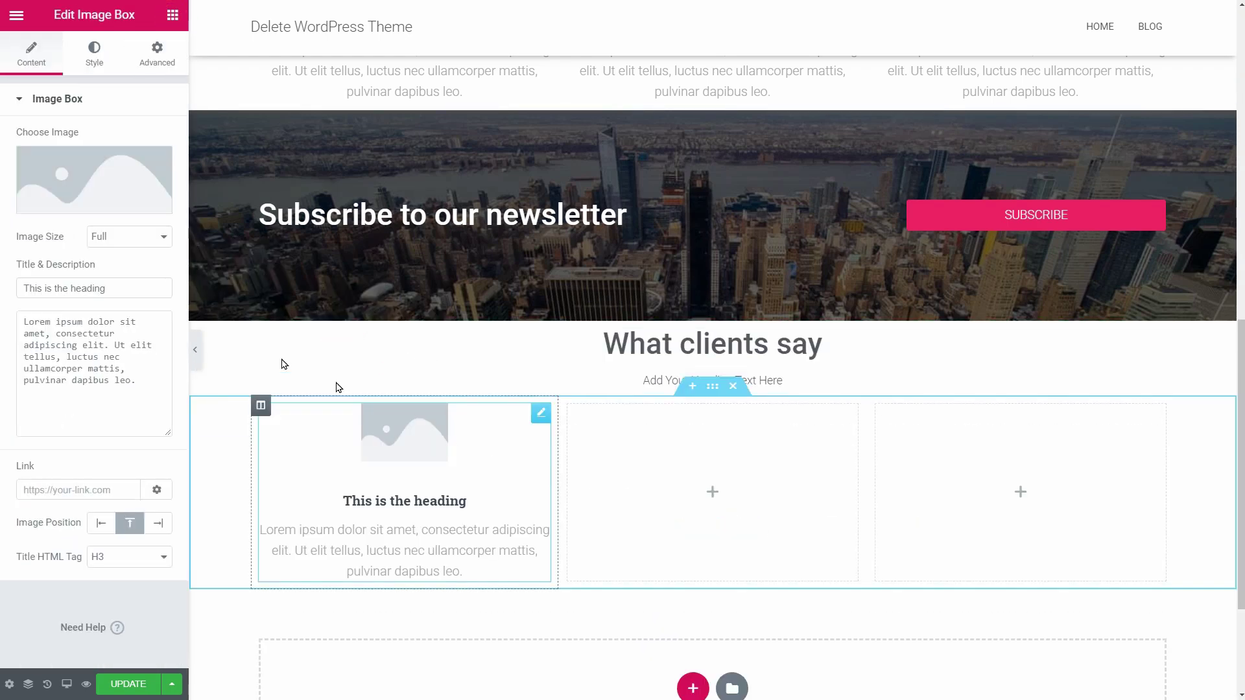
left_click(106, 192)
left_click(101, 218)
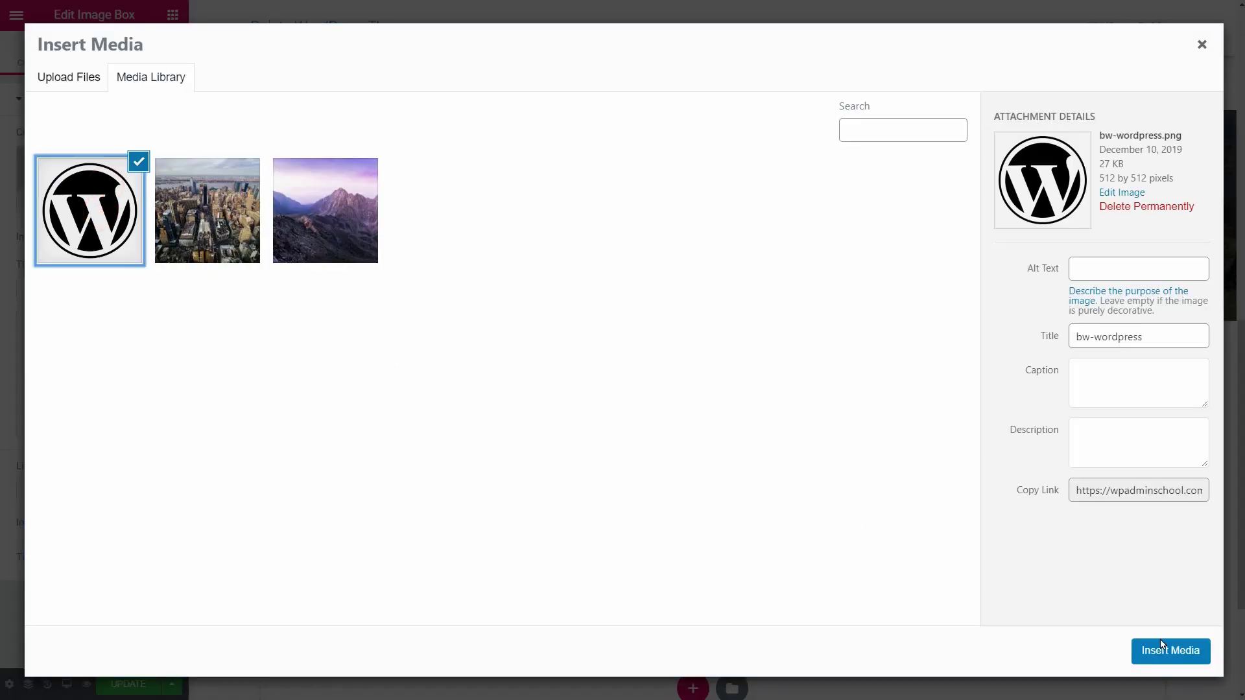
left_click(1171, 651)
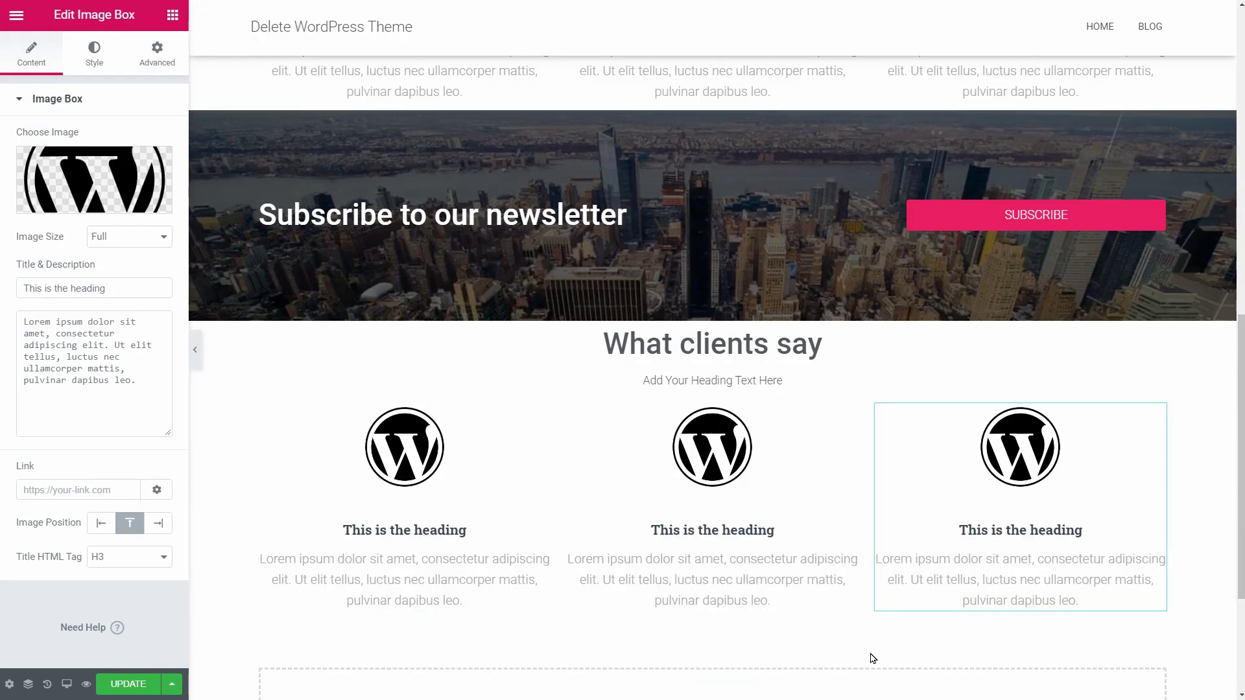
scroll(739, 626, "down", 3)
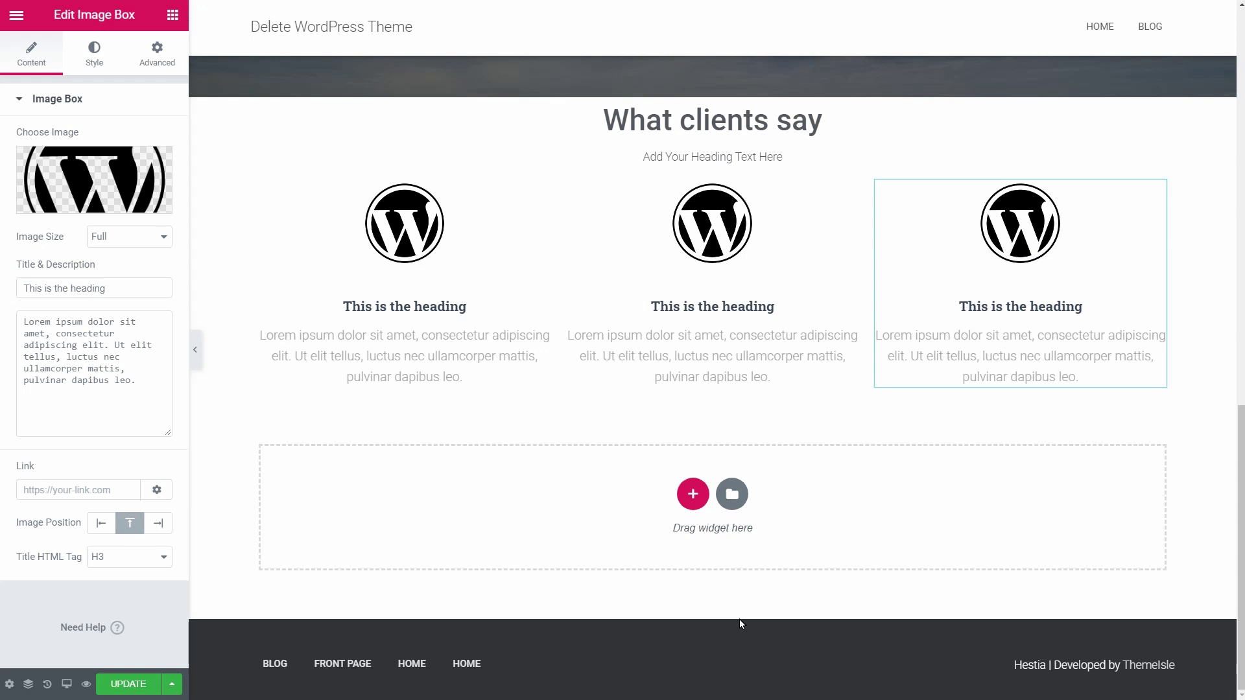
Step: Add a one-column section below the image boxes with a 50 VH minimum height
left_click(694, 499)
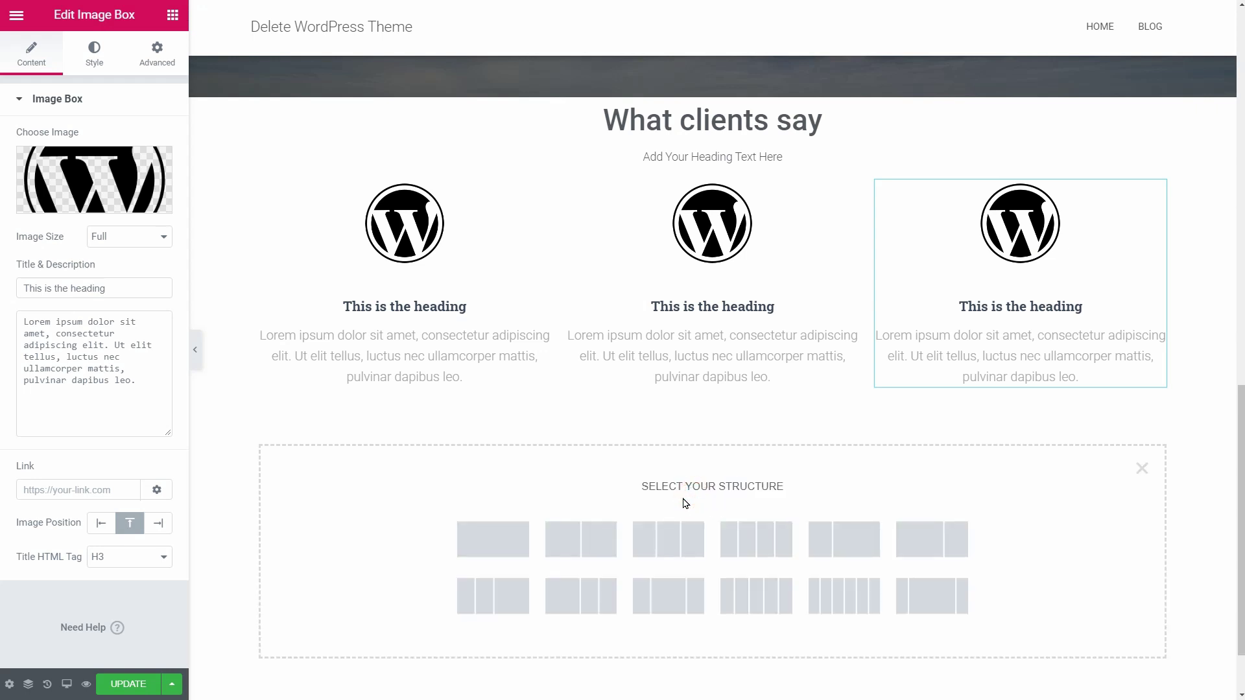
left_click(495, 540)
left_click(162, 303)
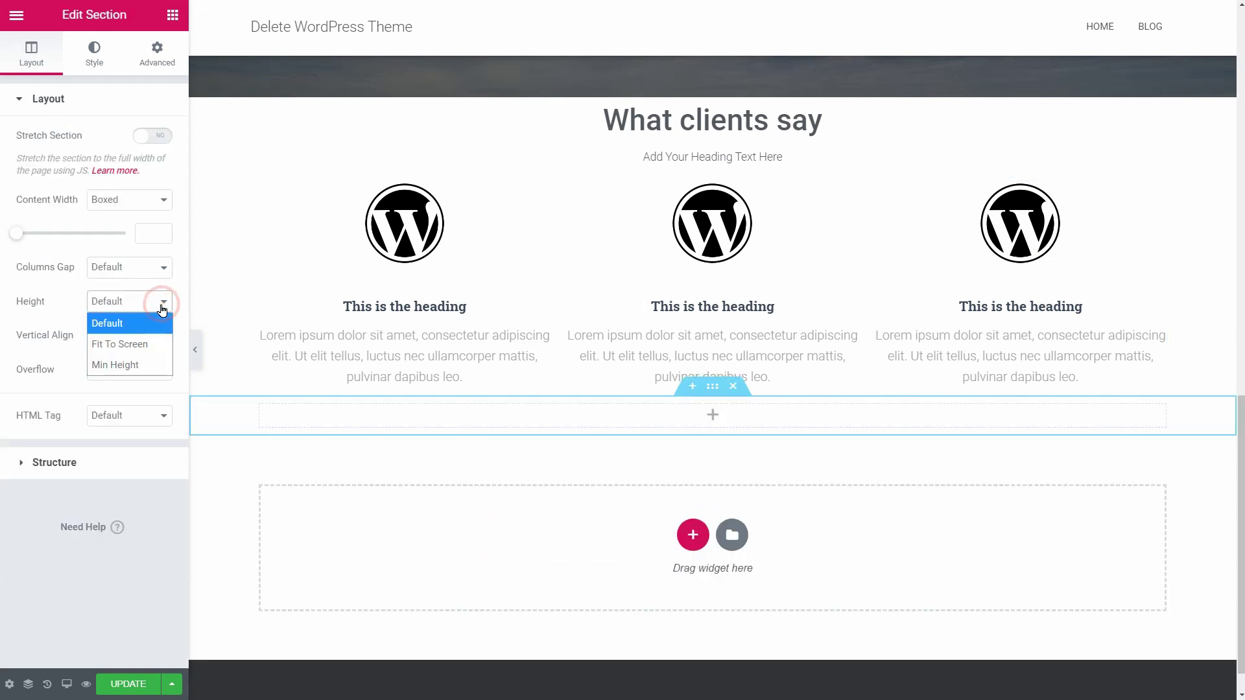
left_click(140, 363)
left_click(149, 335)
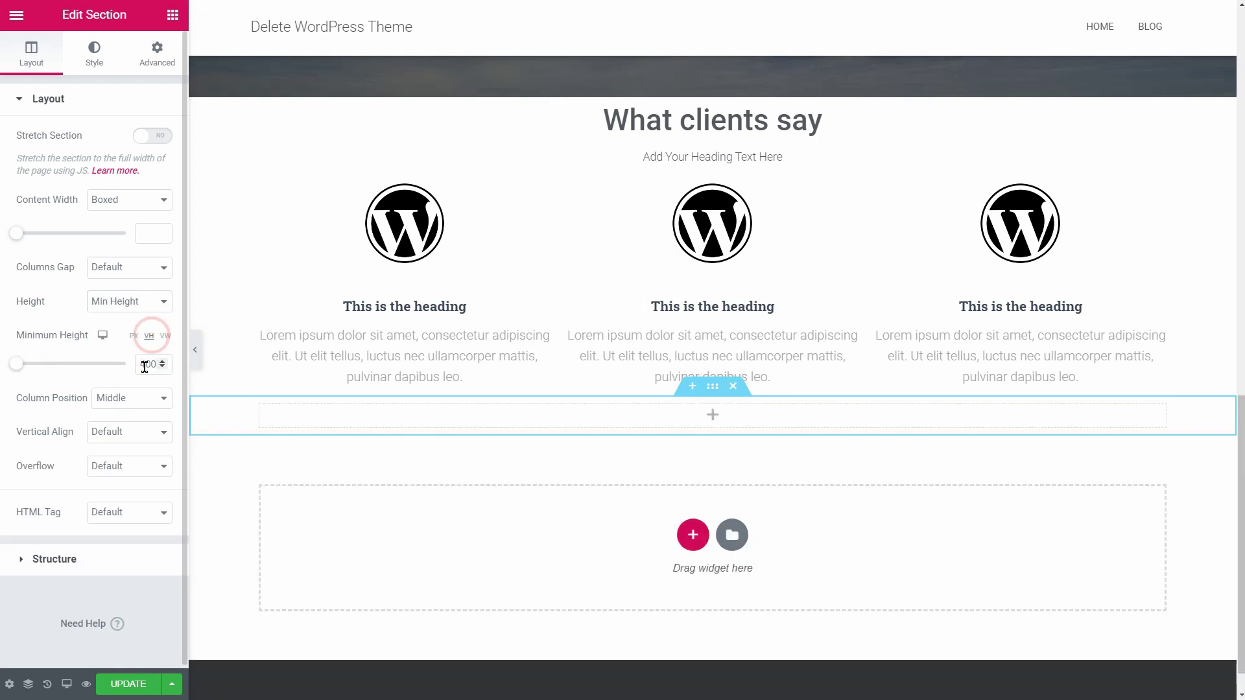
Step: Set the city photo as the section's classic background image
left_click(94, 52)
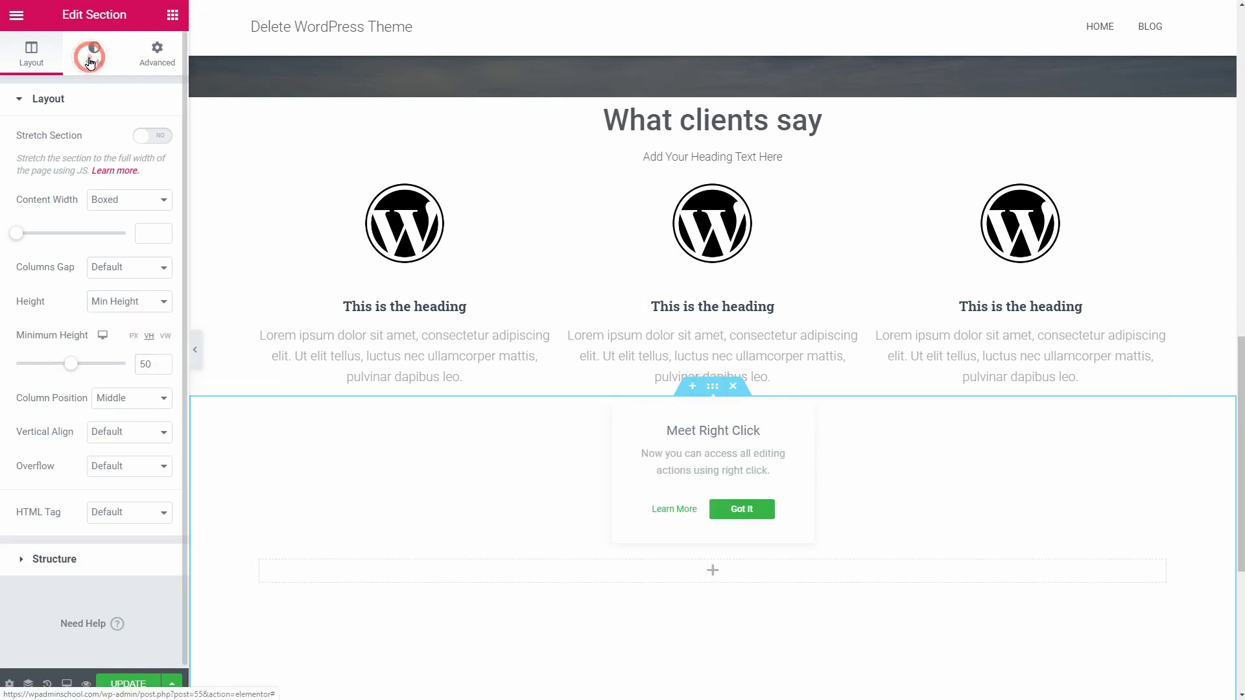
left_click(104, 173)
left_click(104, 276)
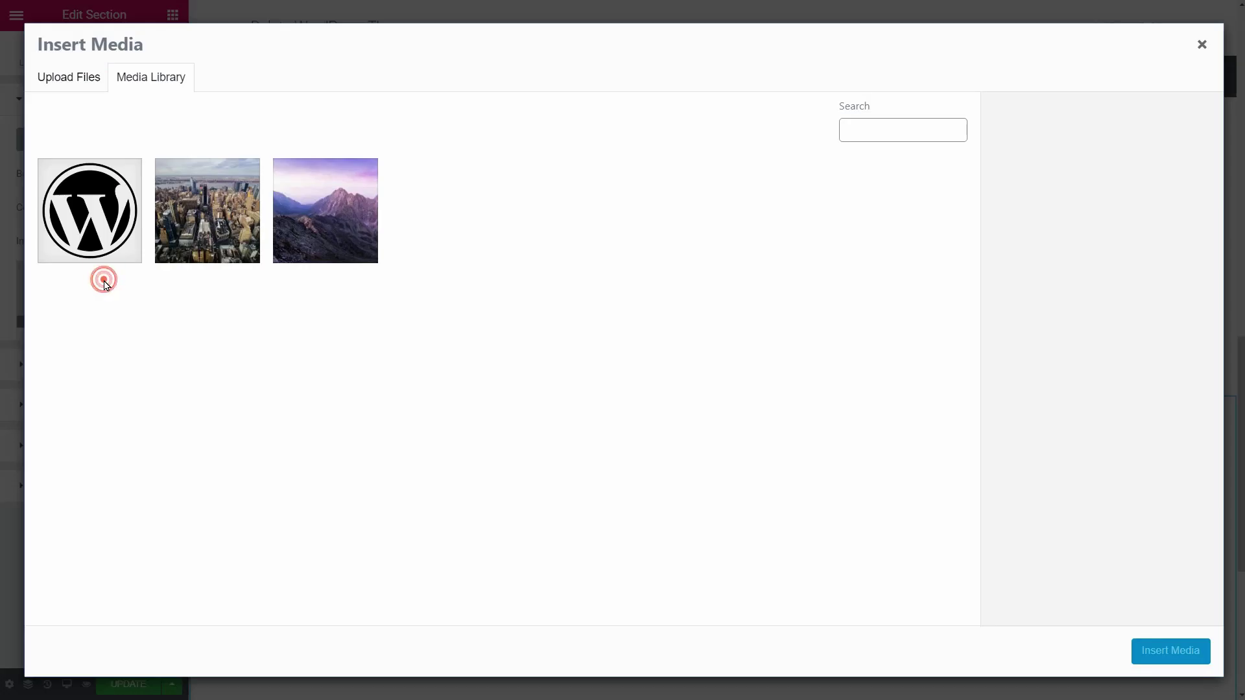
left_click(207, 226)
left_click(1187, 659)
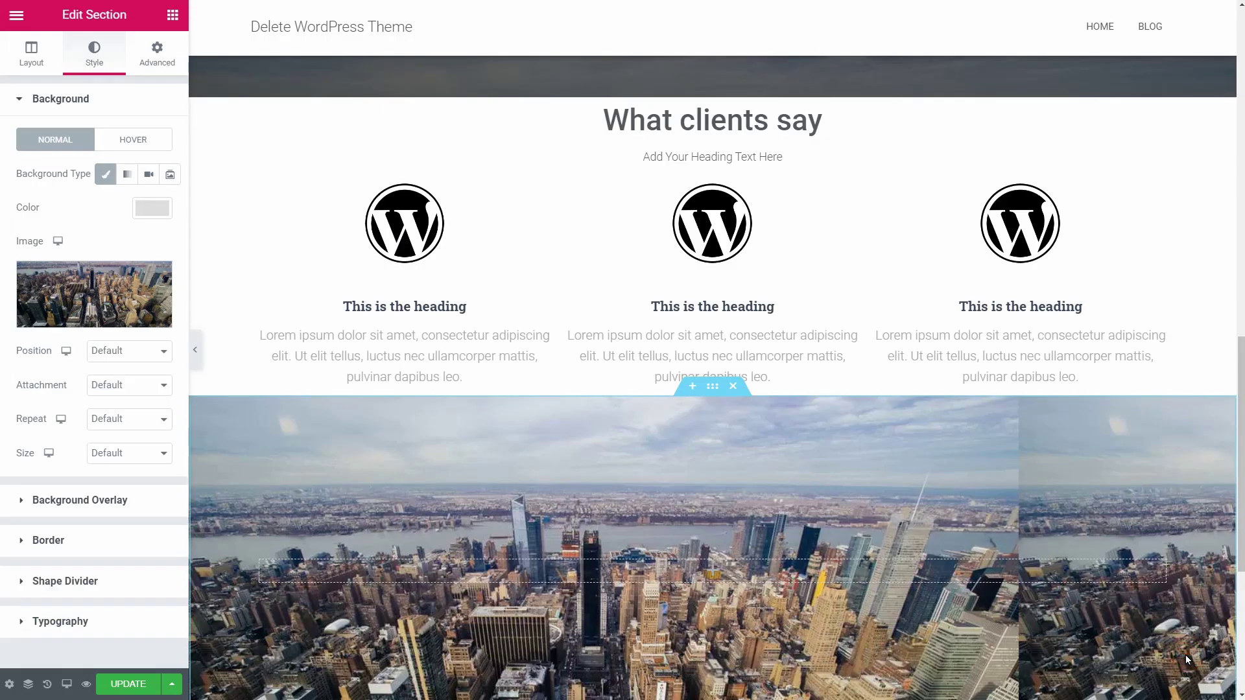
Step: Darken the background with a black classic background overlay
left_click(80, 503)
left_click(115, 214)
left_click(152, 250)
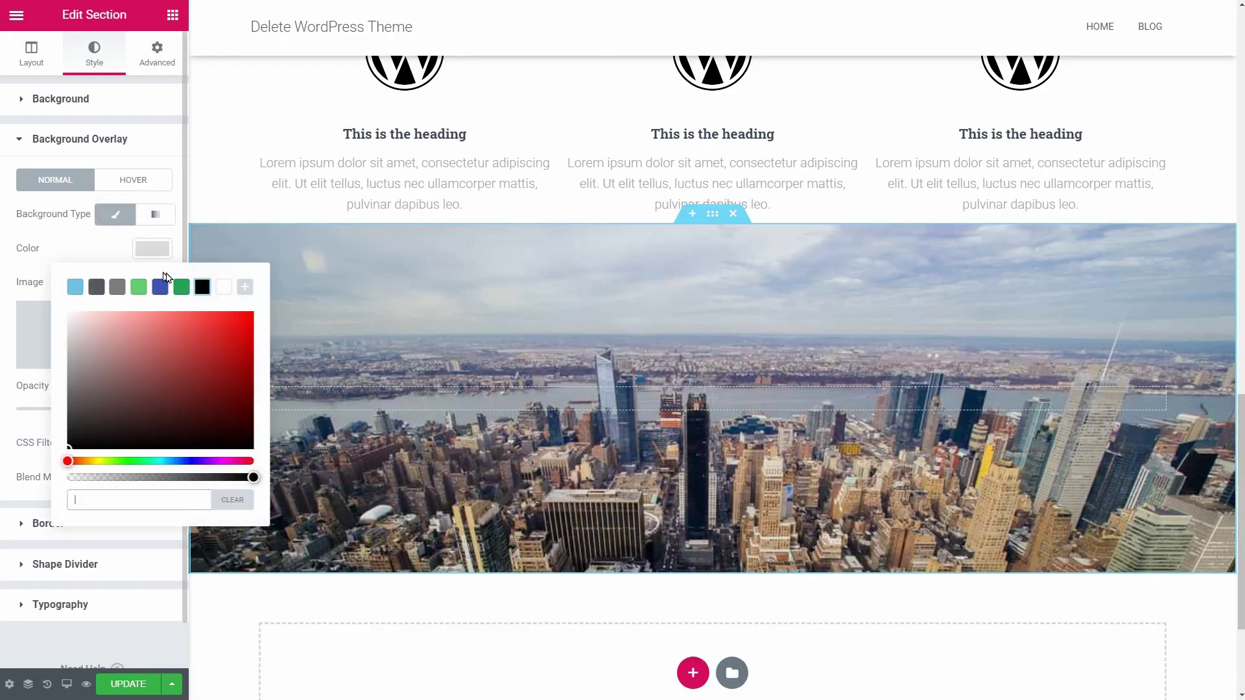
left_click(201, 287)
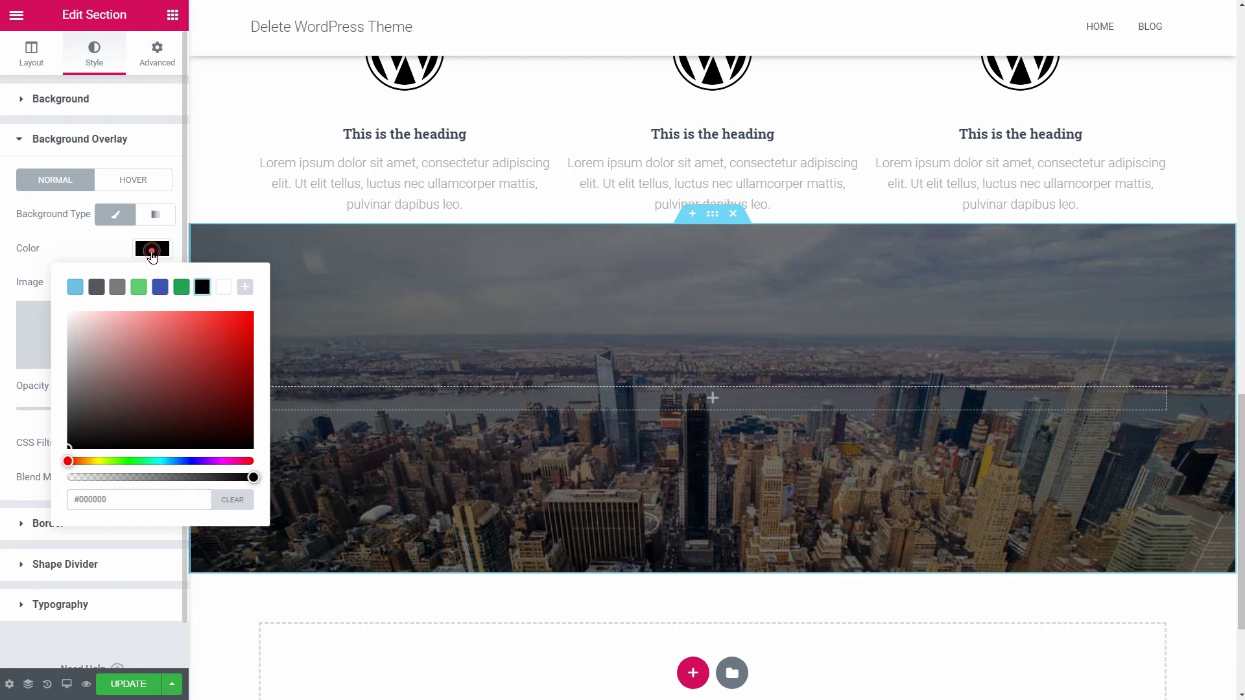
left_click(151, 250)
Step: Duplicate the section's column into two and make the left column narrower
right_click(262, 394)
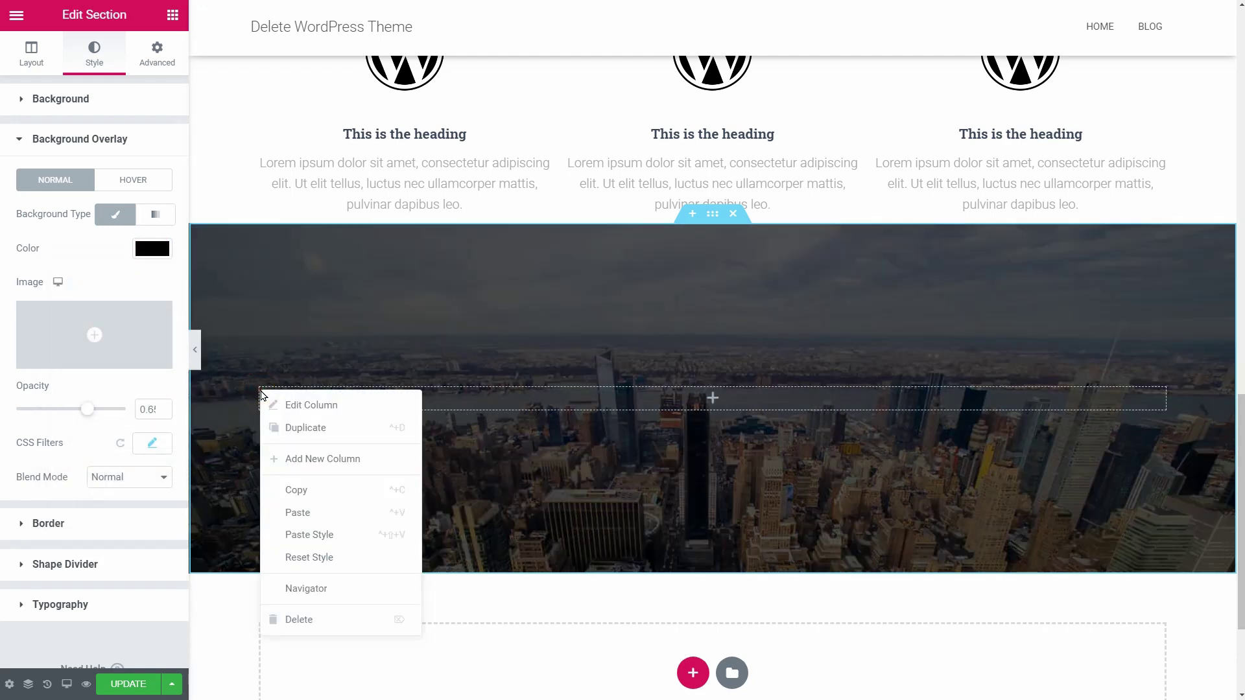
left_click(391, 432)
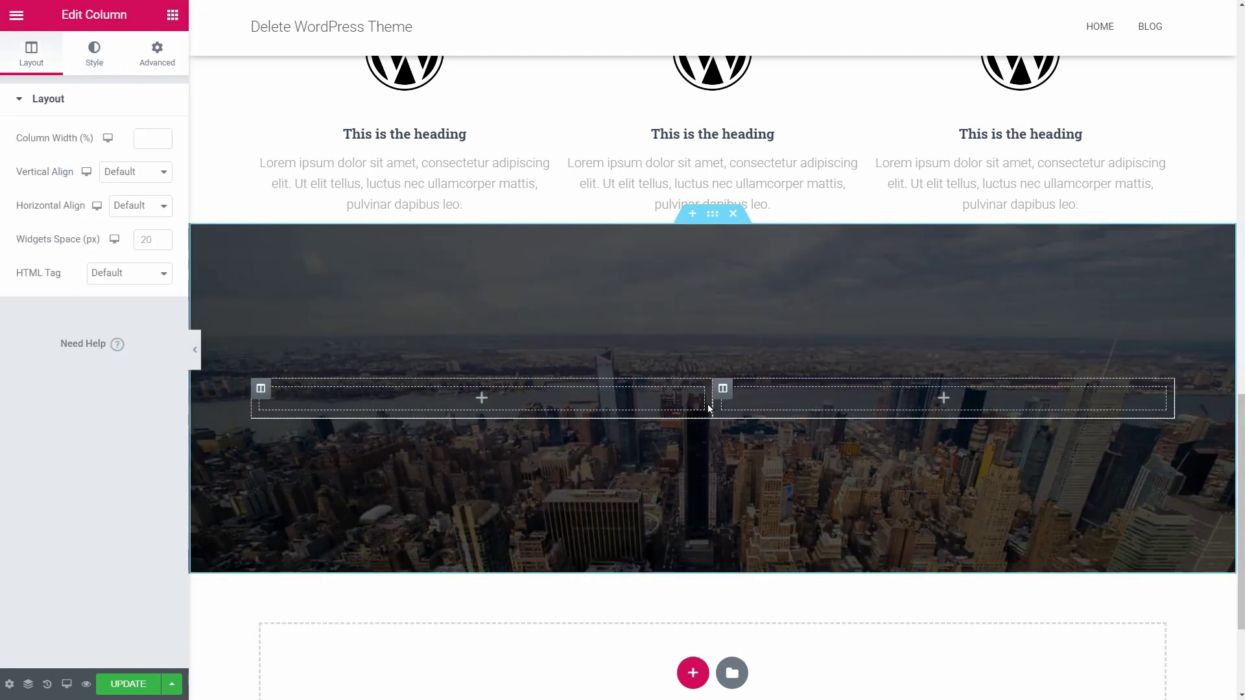
left_click_drag(753, 404, 616, 405)
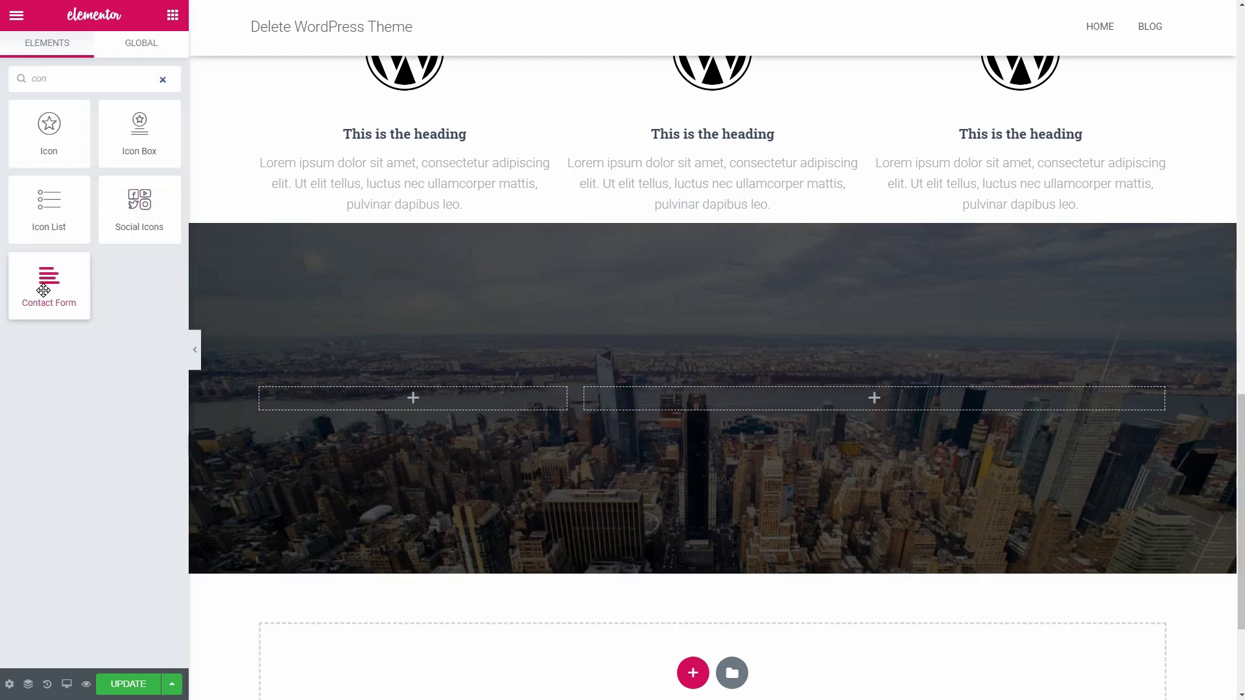
Step: Drop a contact form into the right column and paste a text line under Our Location
left_click_drag(49, 282, 934, 409)
left_click_drag(934, 409, 934, 409)
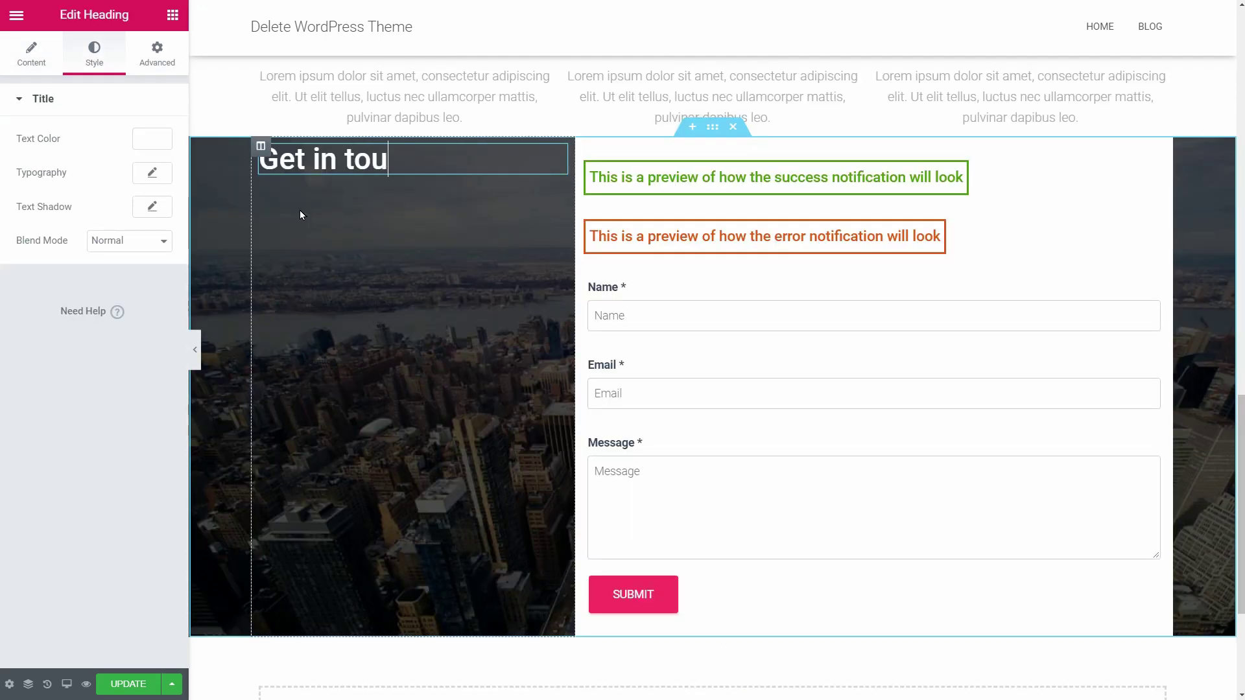
type("ch")
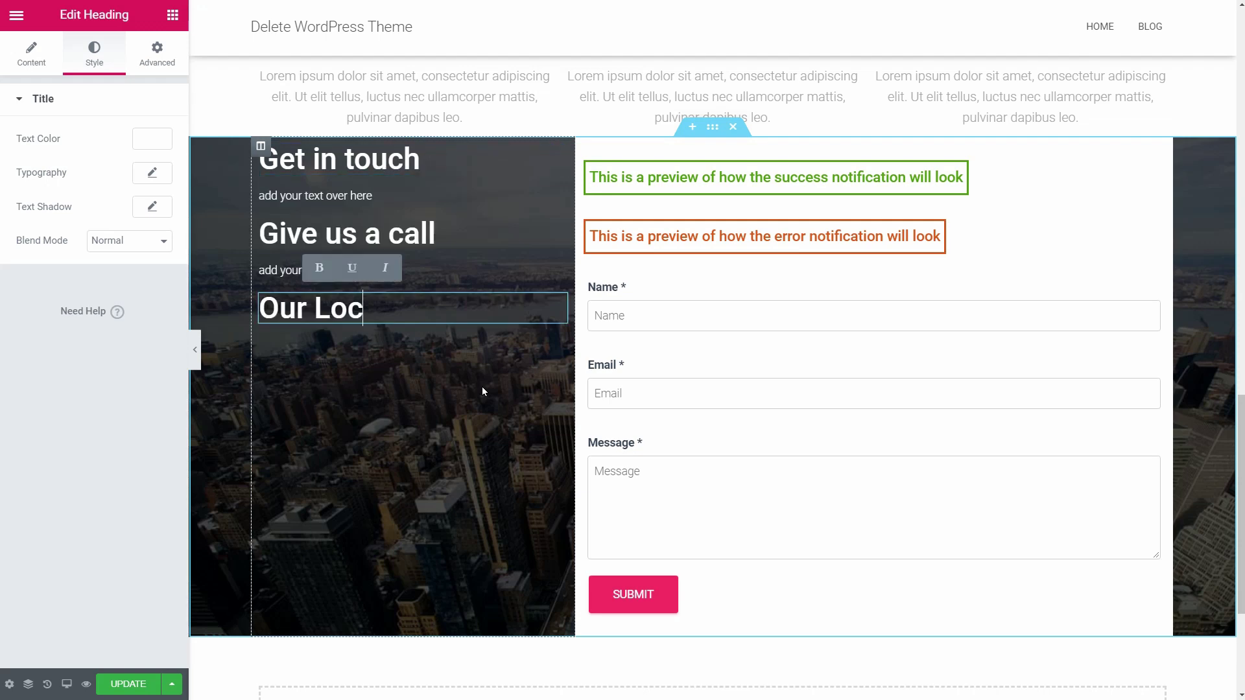
type("ation")
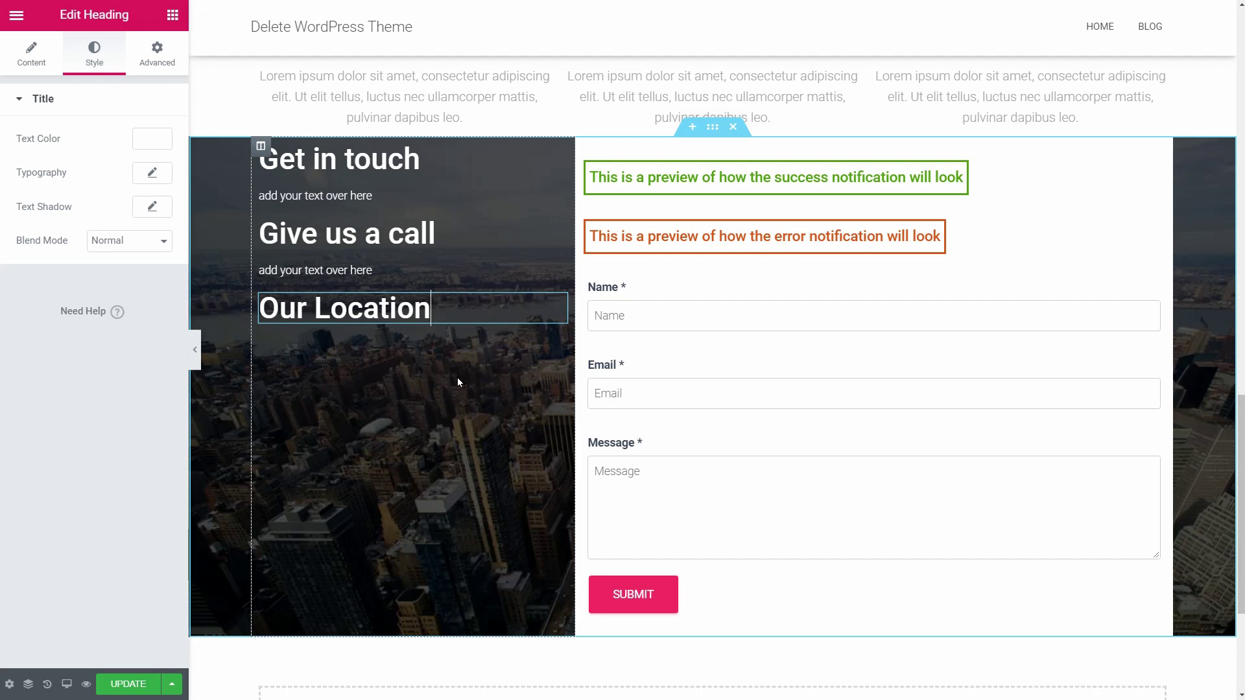
key("ctrl+v")
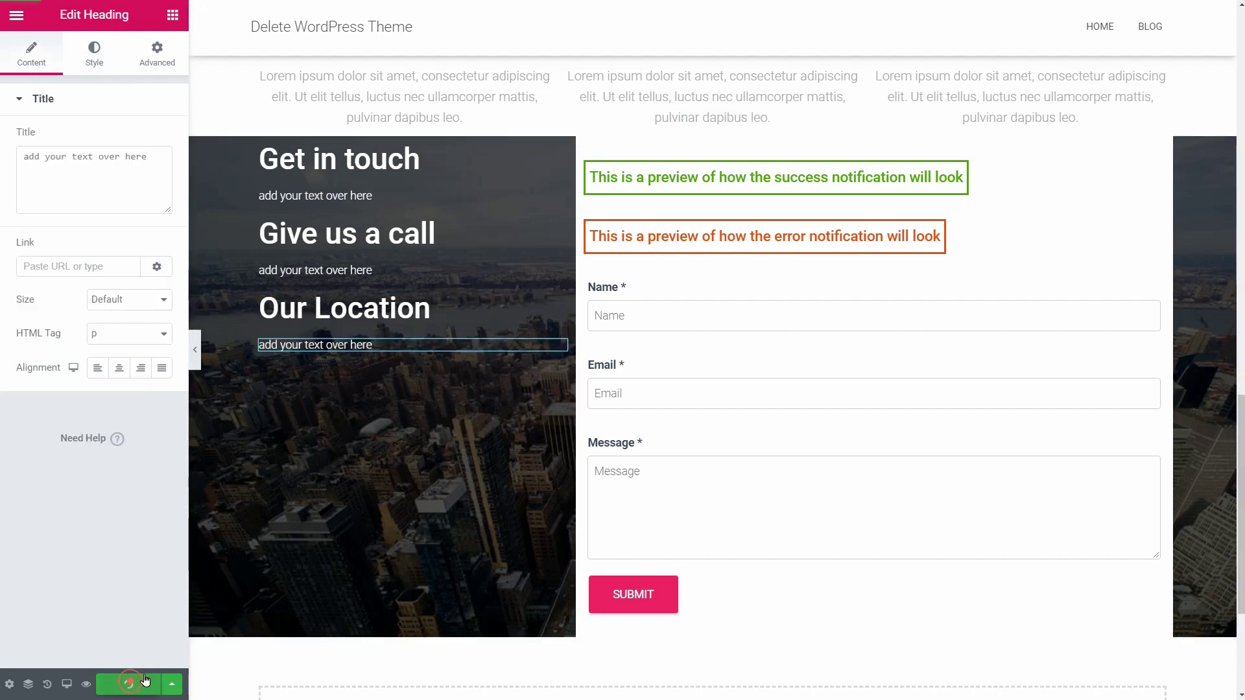
Step: Preview the homepage at mobile width, scrolling down to the contact form
left_click(87, 684)
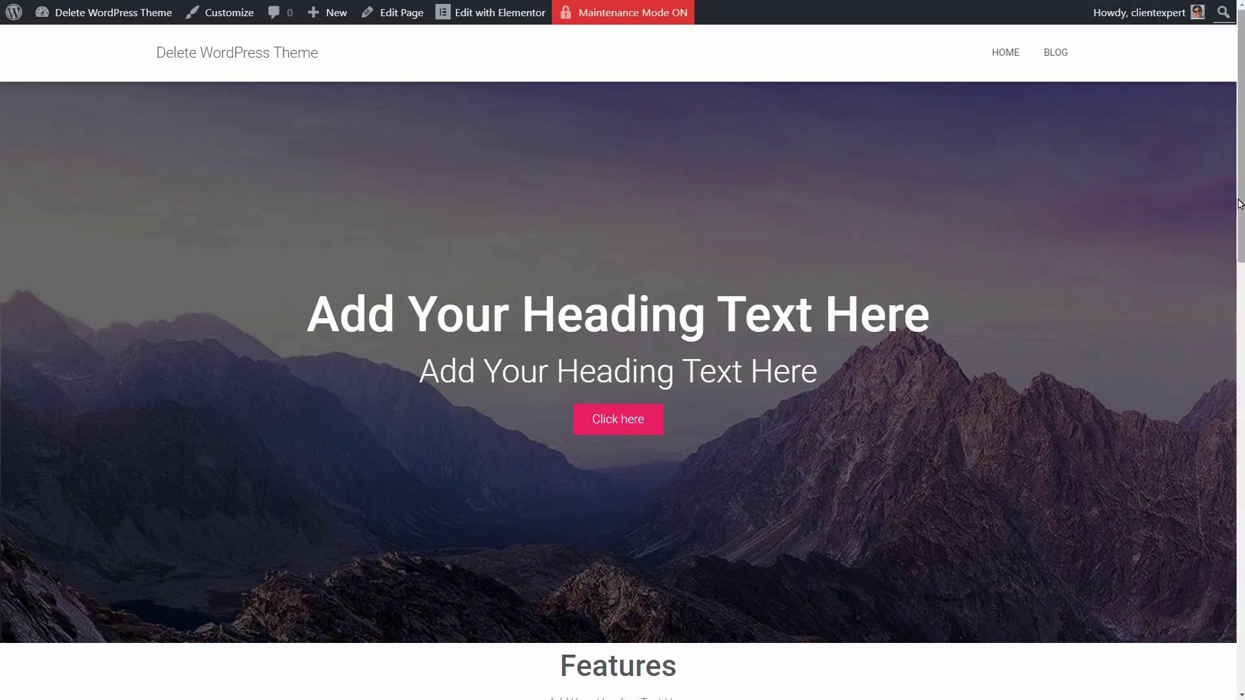
left_click_drag(1239, 203, 1239, 327)
scroll(618, 389, "down", 4)
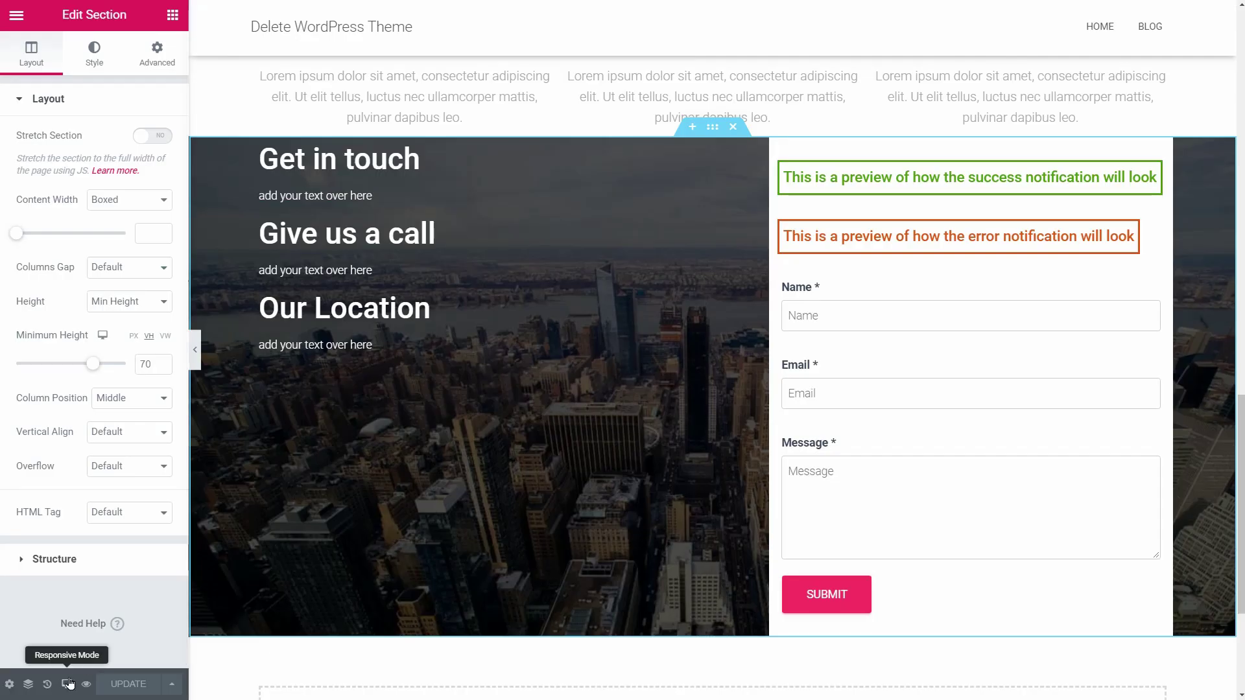
left_click(67, 685)
left_click(83, 646)
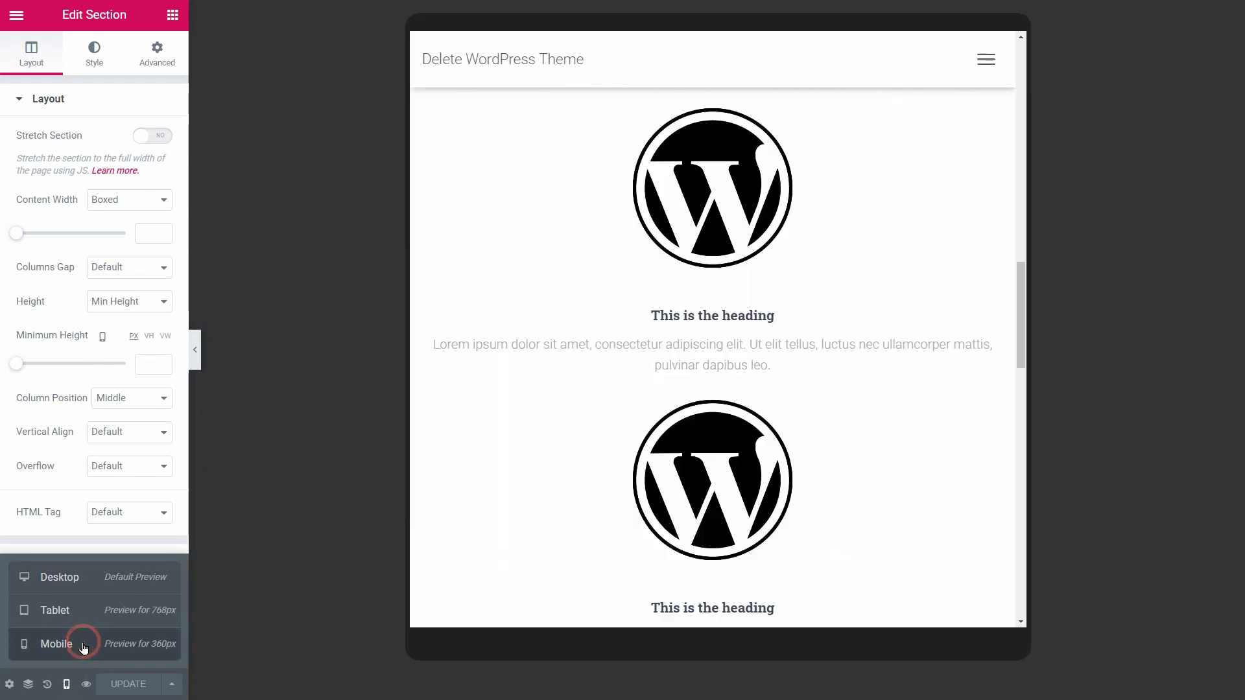
left_click_drag(858, 405, 873, 345)
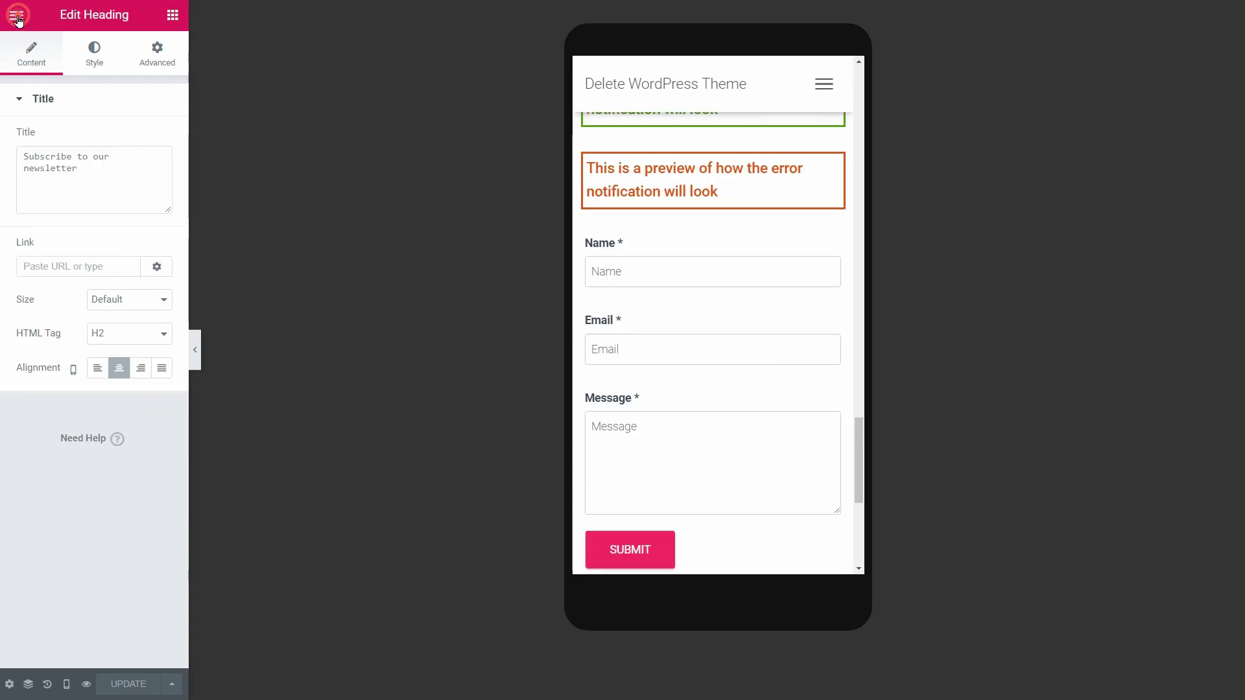
Step: Exit Elementor to the dashboard and activate the Neve theme
left_click(18, 16)
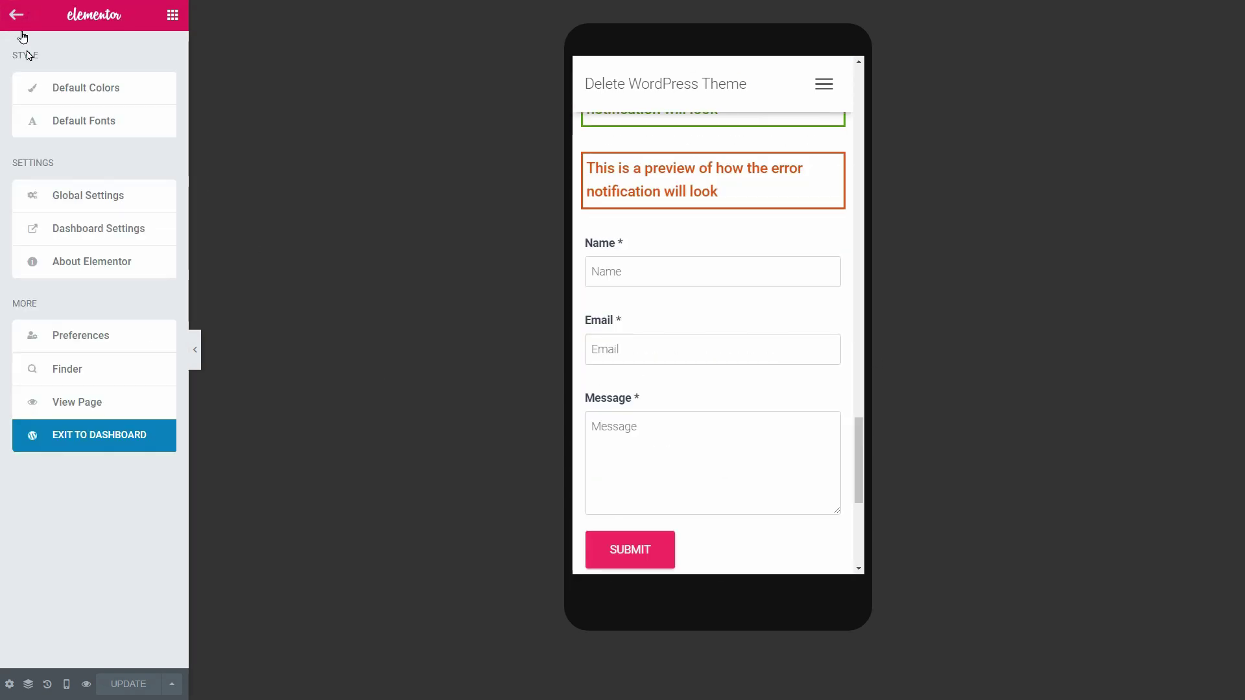
left_click(99, 434)
mouse_move(107, 367)
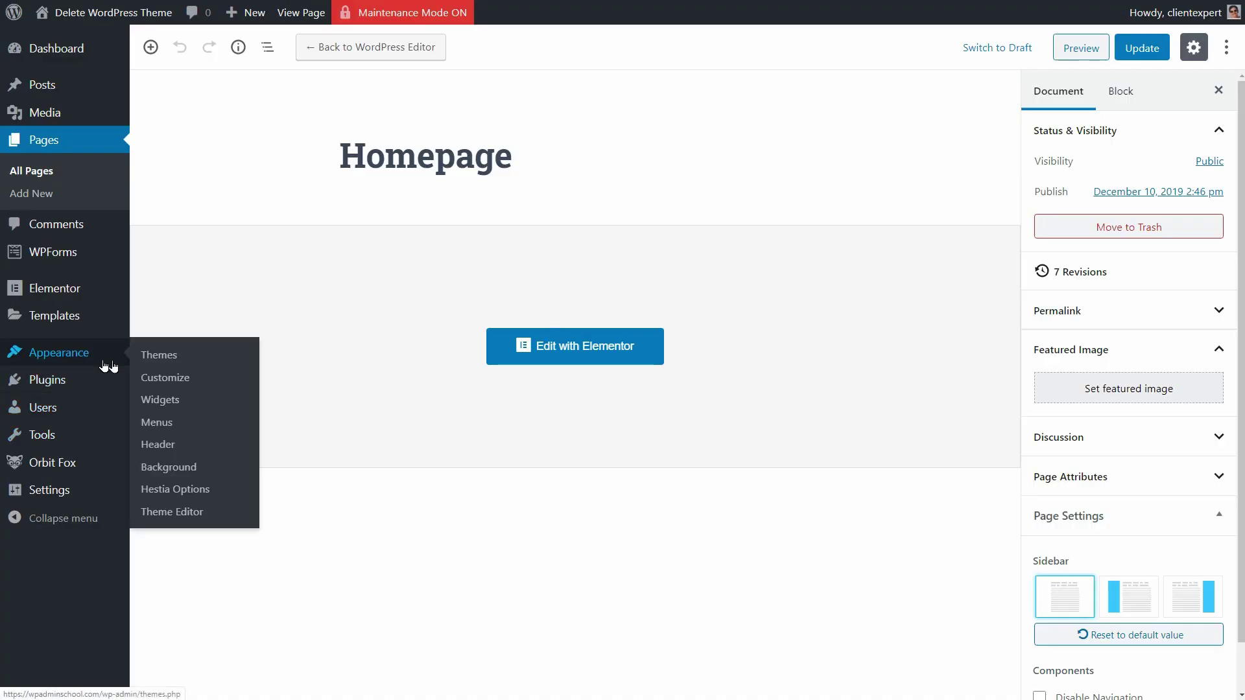
left_click(158, 357)
left_click(730, 413)
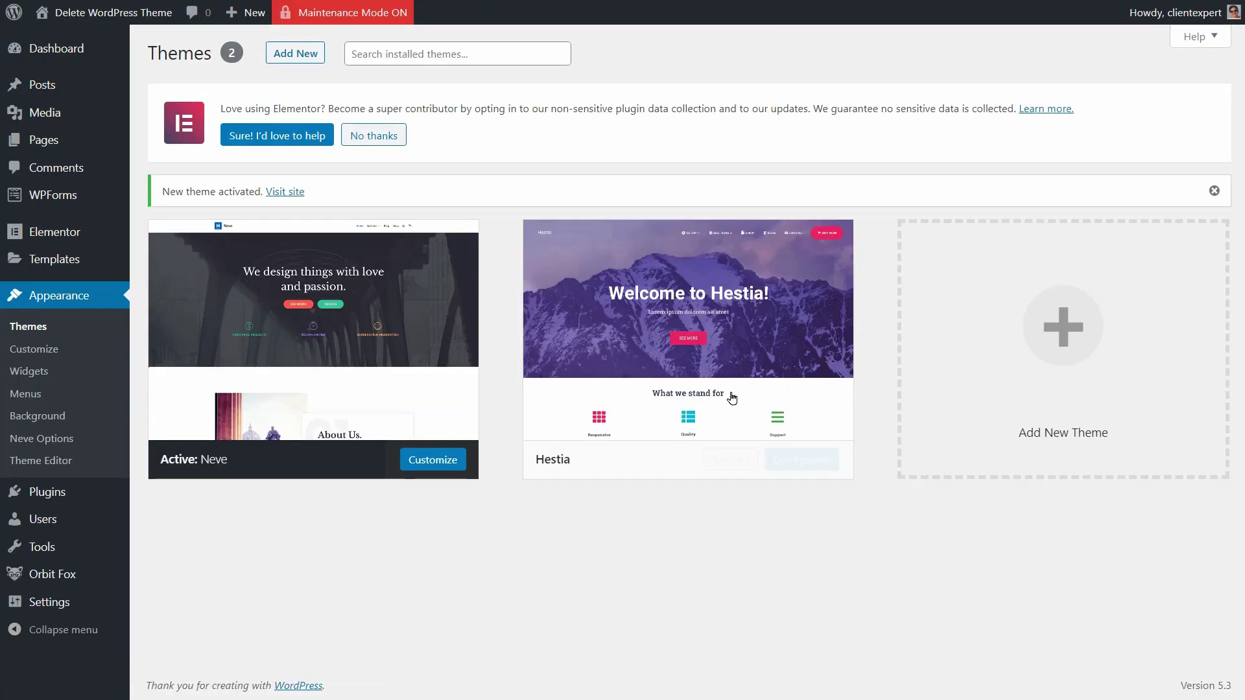
Step: Delete the Hestia theme and confirm the removal
left_click(687, 349)
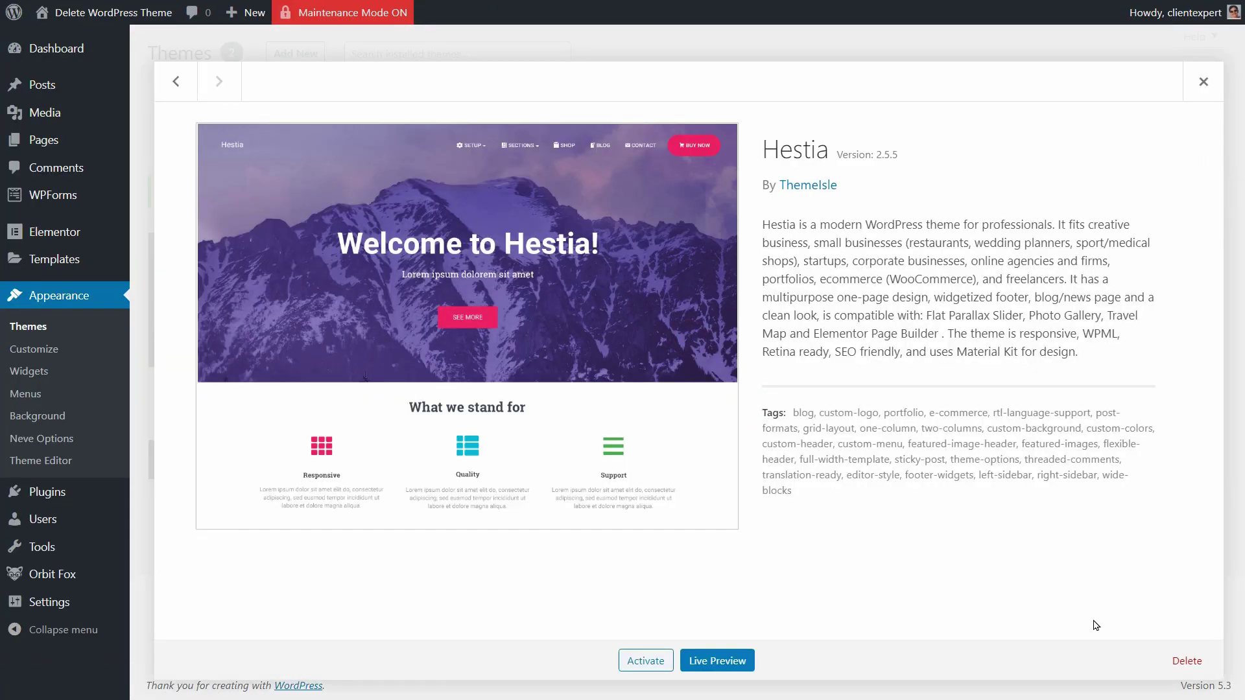
left_click(1187, 660)
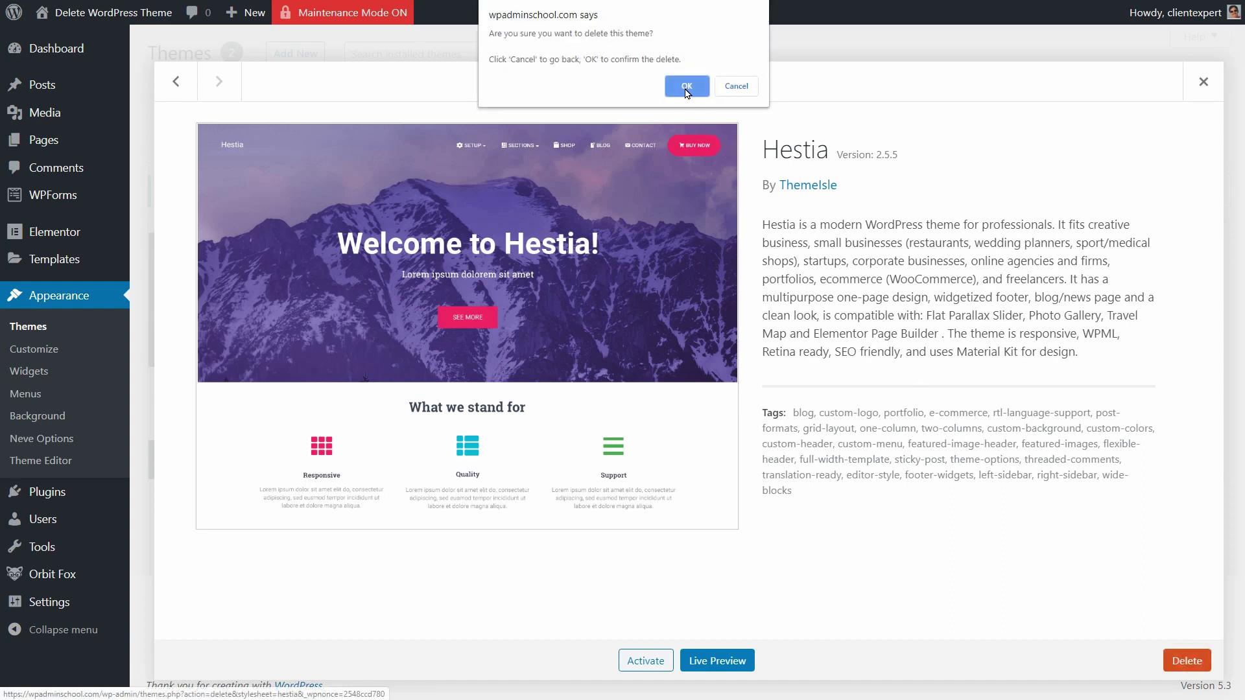
left_click(687, 86)
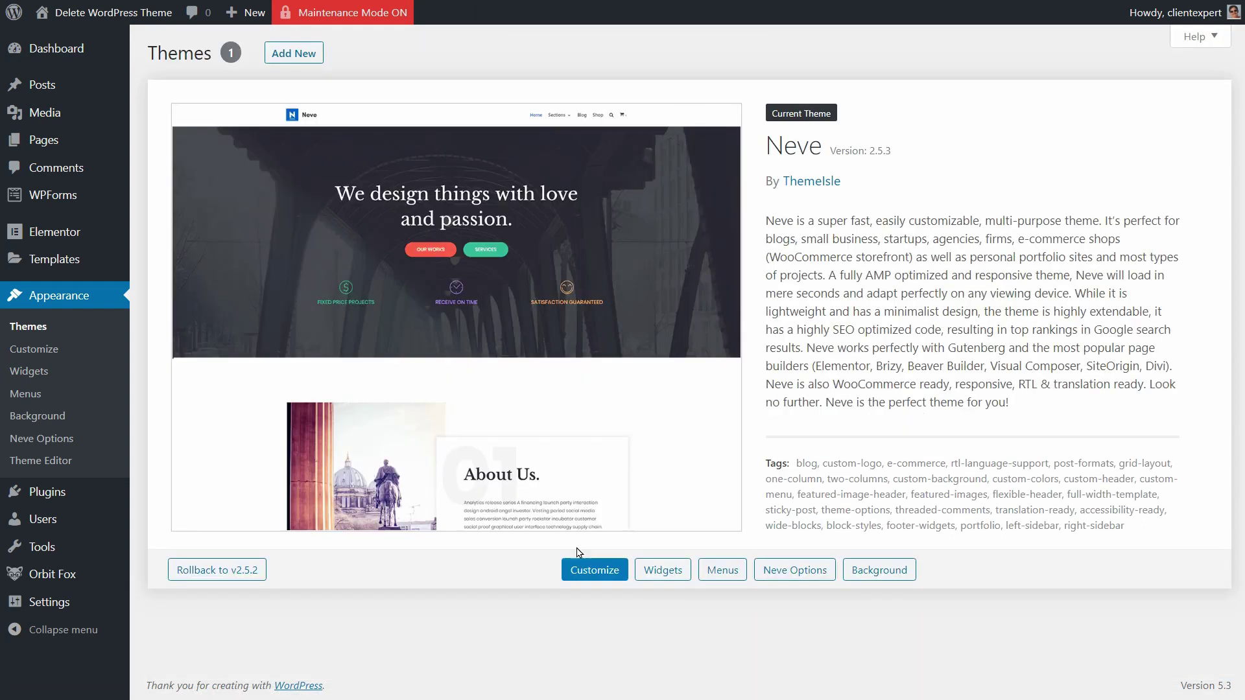
Step: In Neve's Customizer Homepage Settings, choose the Homepage page as the static homepage
left_click(592, 571)
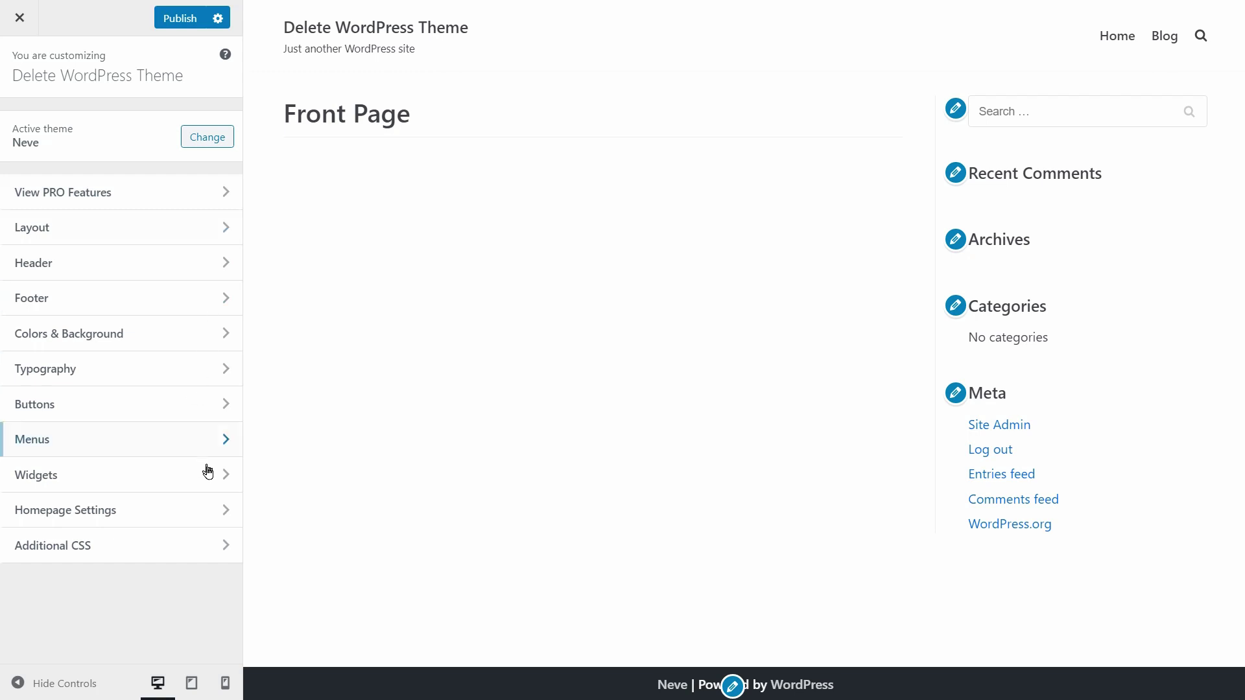
left_click(217, 510)
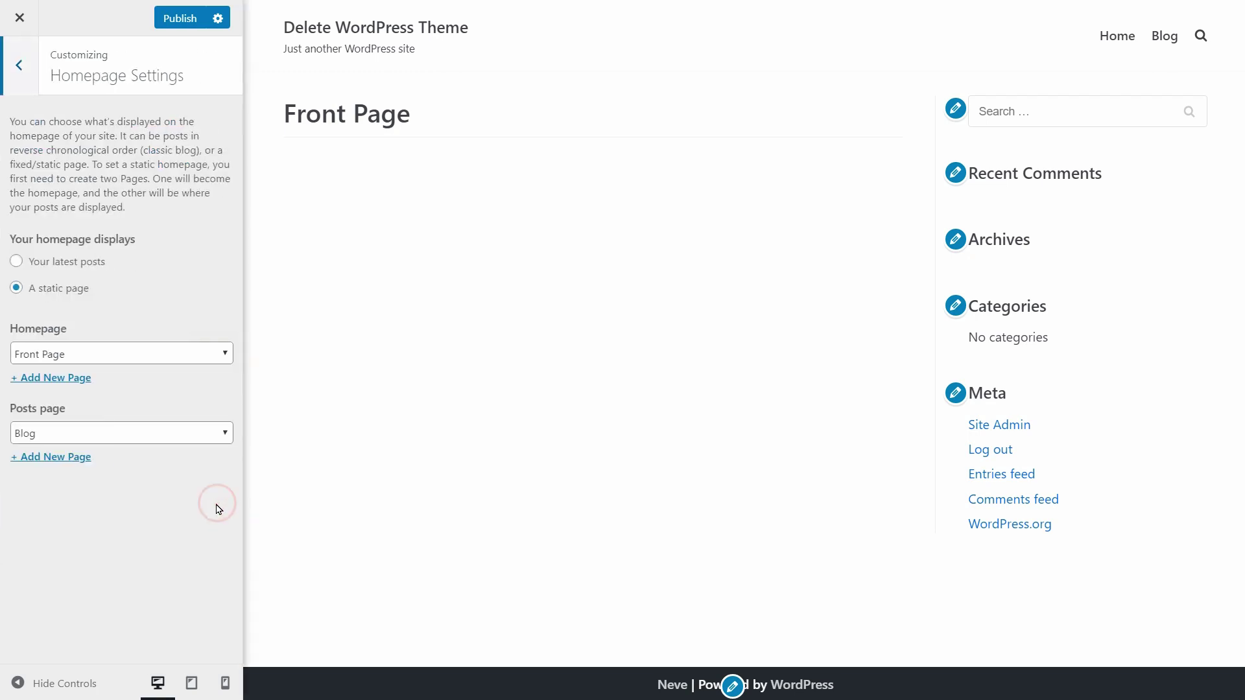
left_click(168, 354)
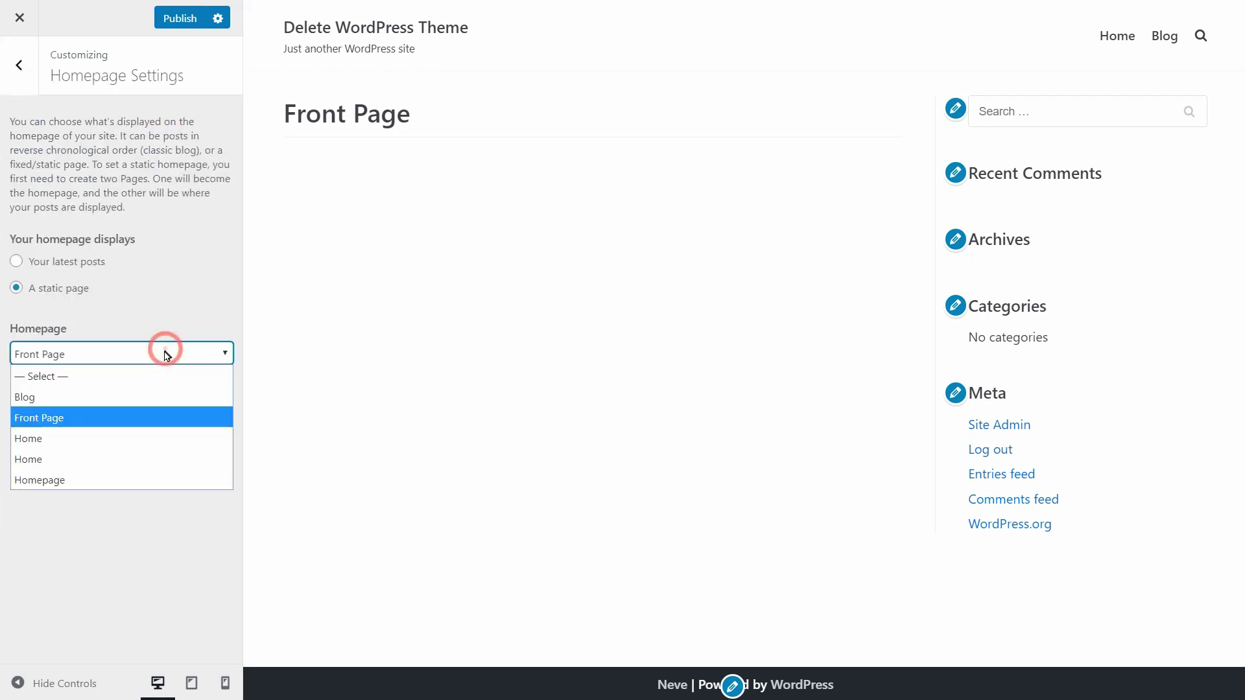
left_click(136, 480)
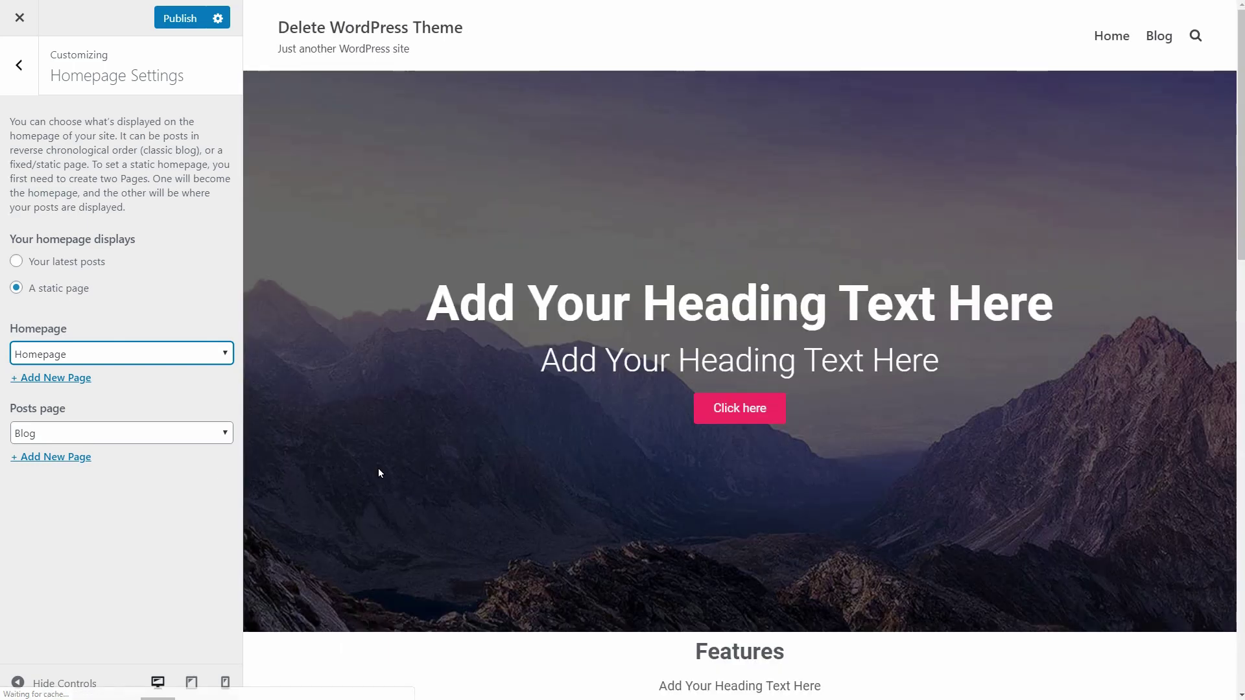
scroll(380, 468, "down", 4)
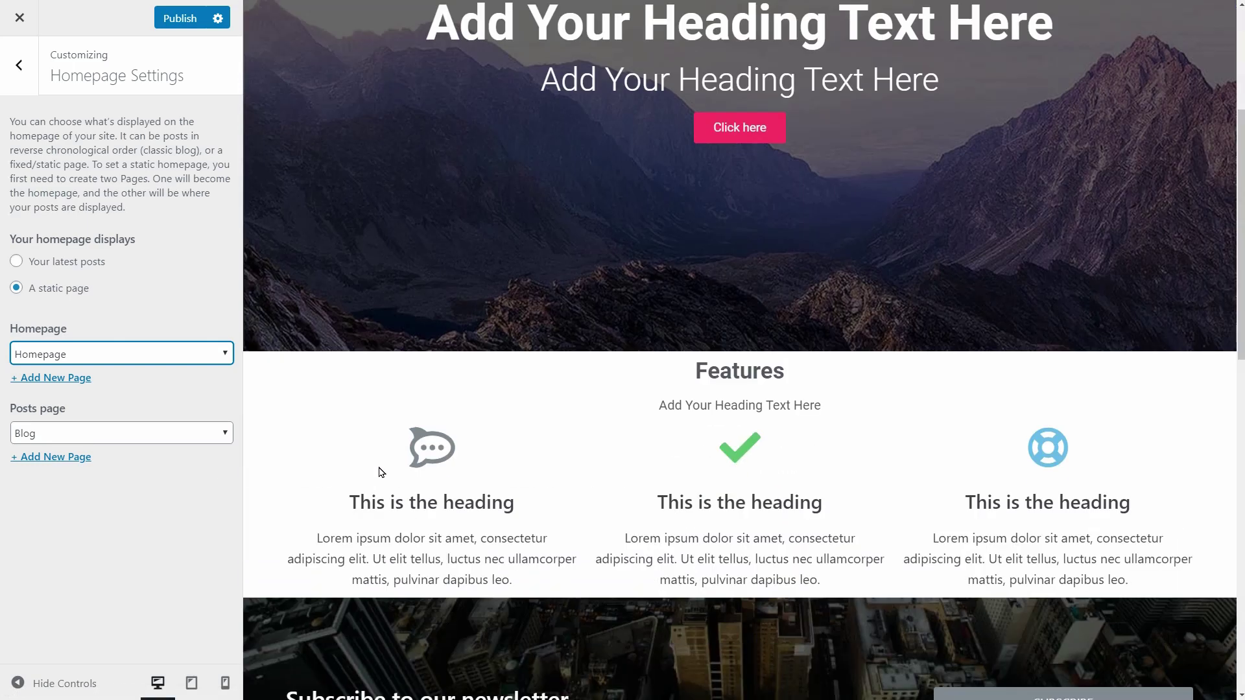
scroll(377, 465, "up", 6)
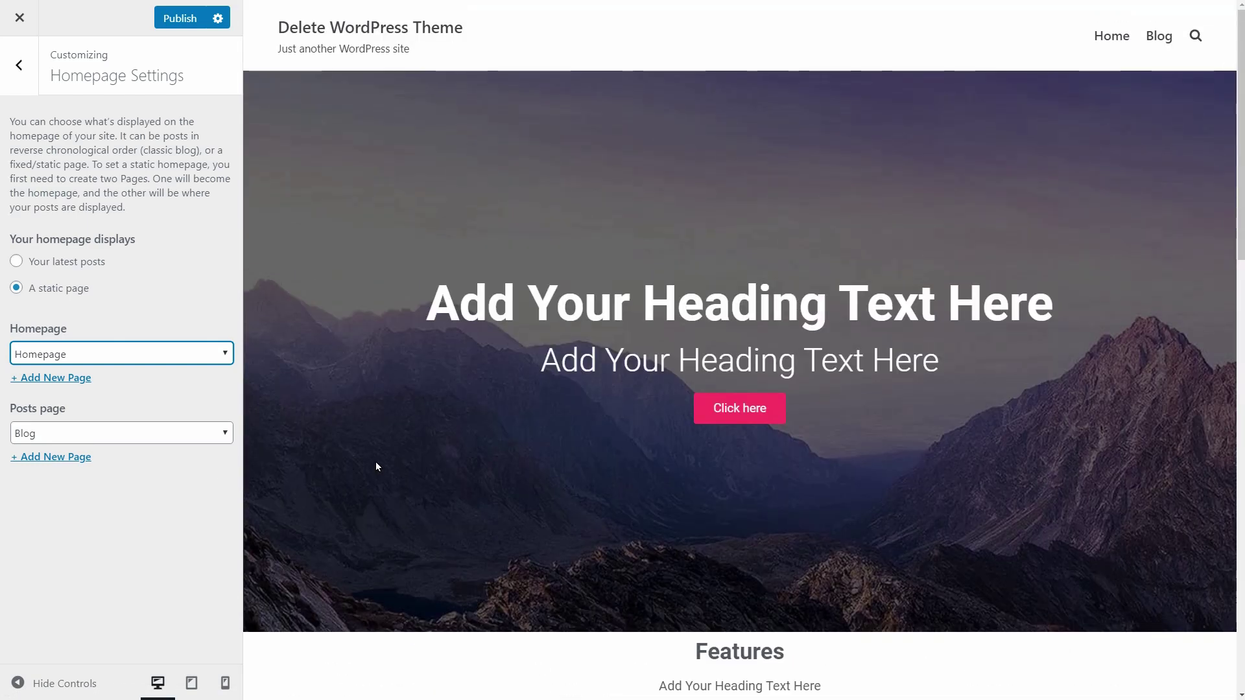
left_click(19, 65)
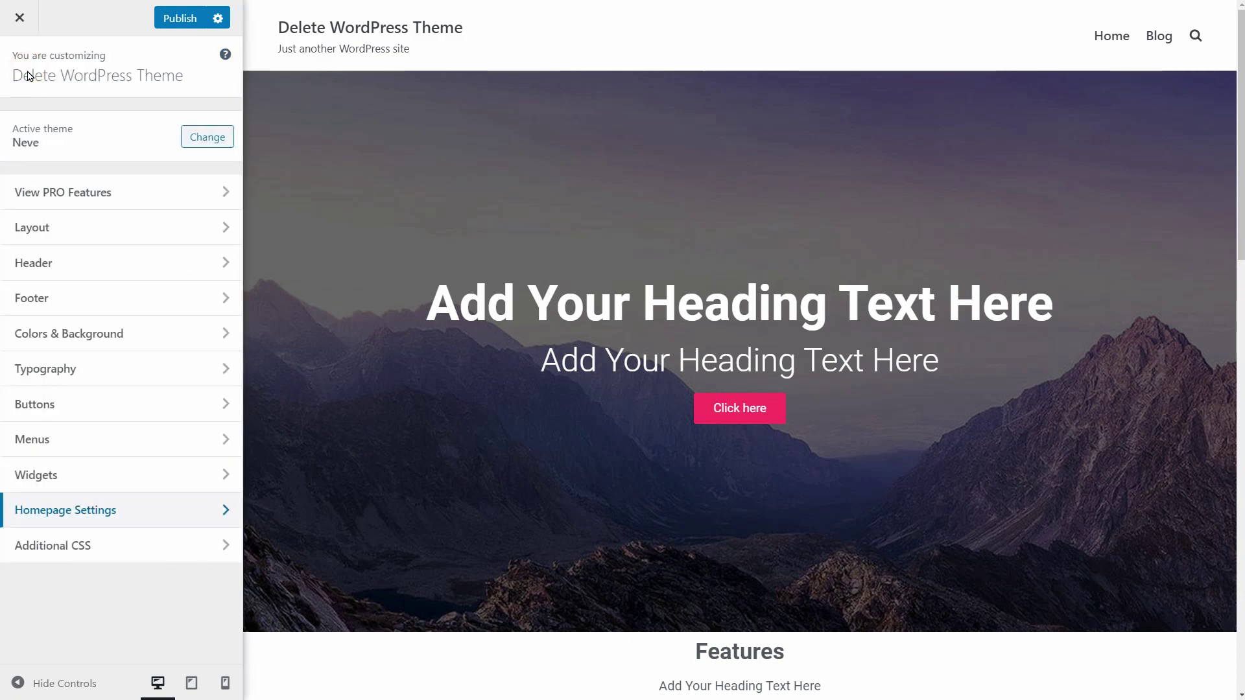
Step: Open Neve's header builder and inspect the Logo & Site Identity and Social Icons settings
left_click(203, 263)
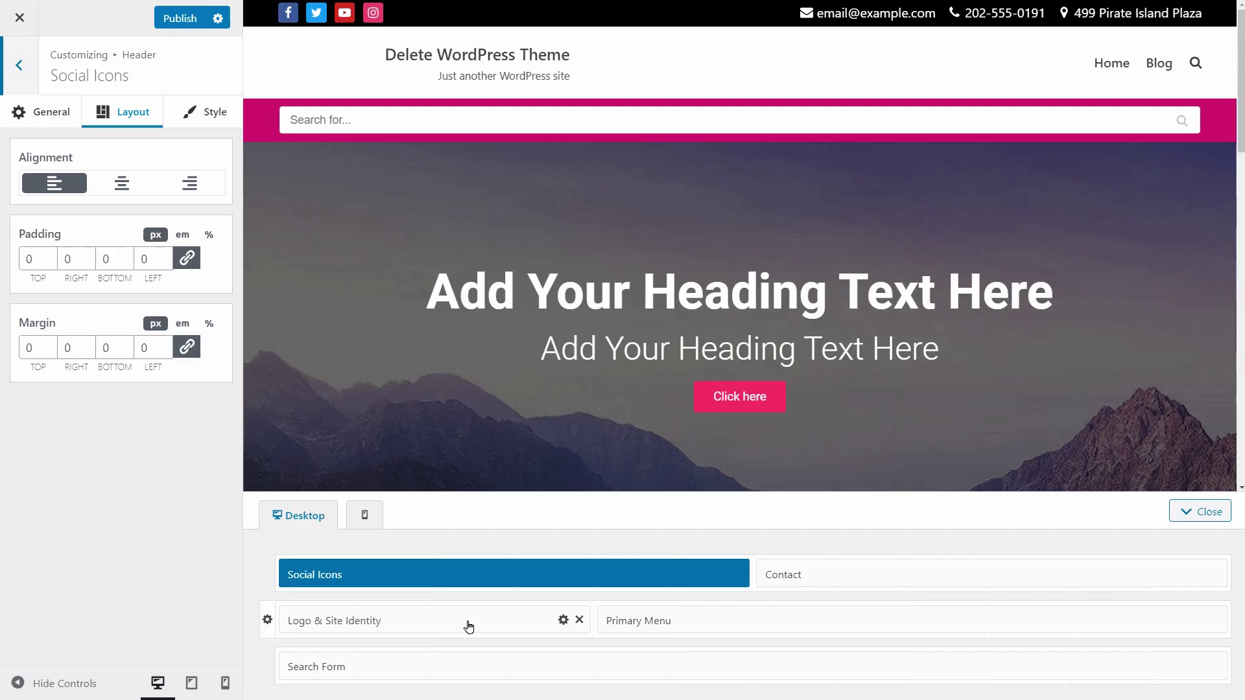
left_click(467, 623)
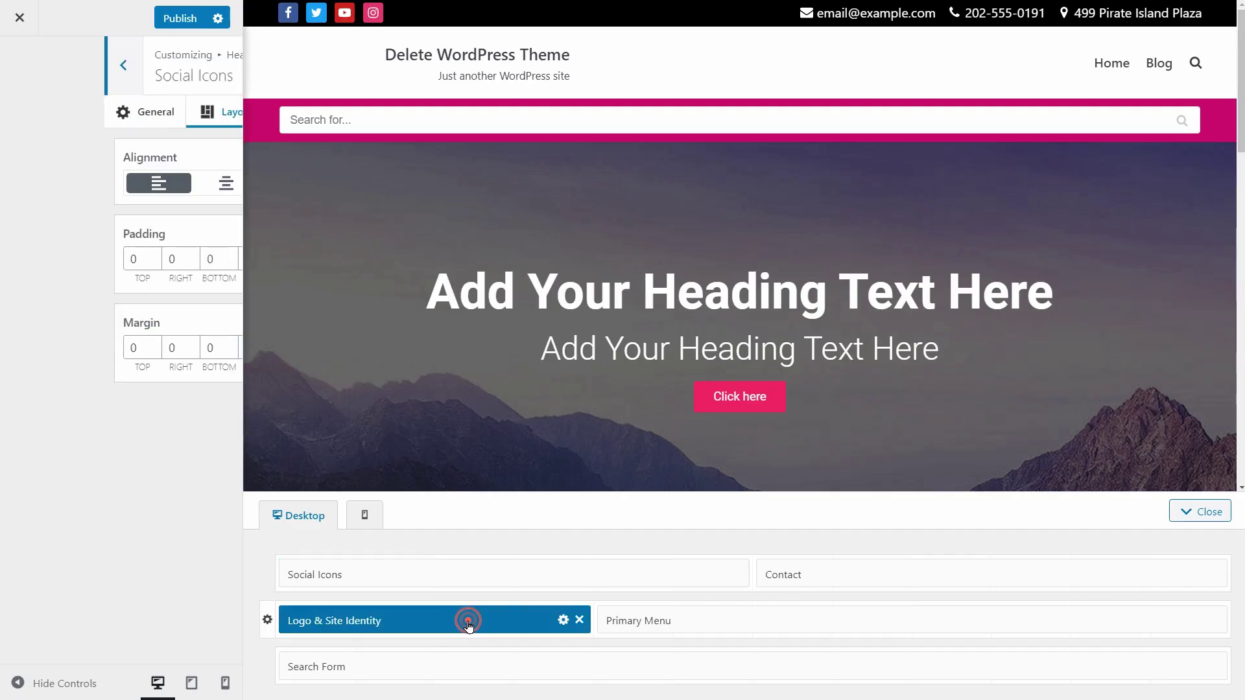
left_click(457, 579)
Step: Check the mobile header, opening and closing its hamburger menu, then return to Desktop
left_click(366, 516)
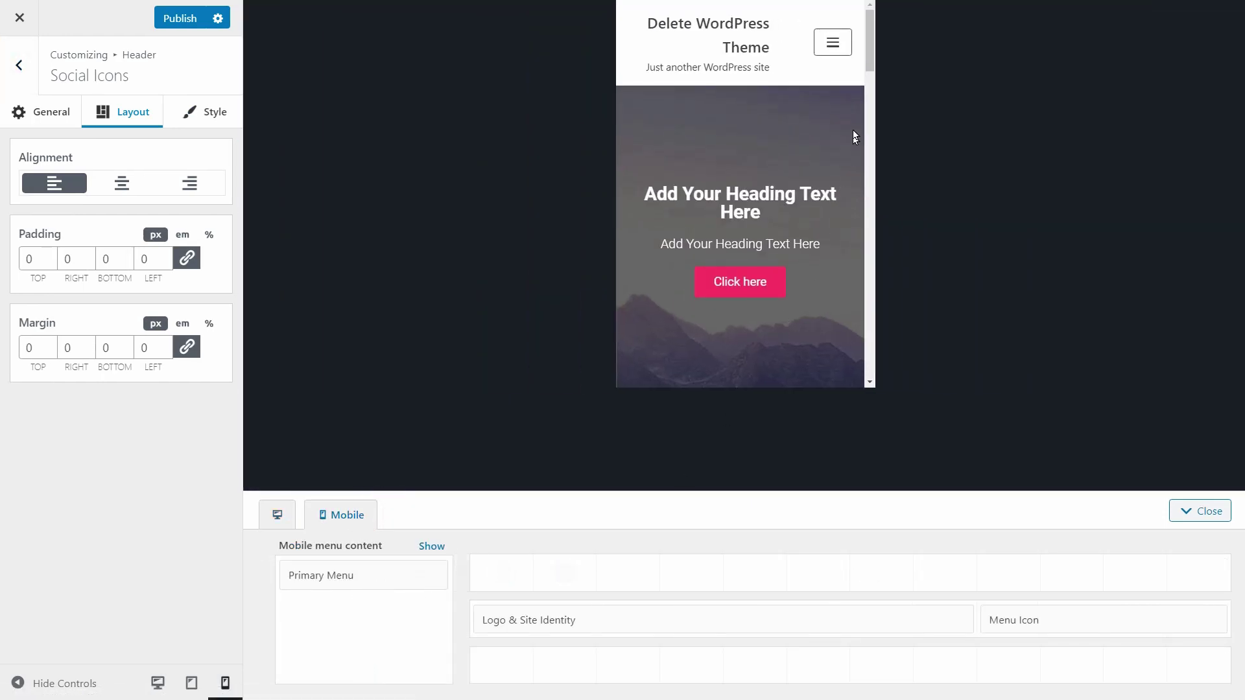
left_click(833, 42)
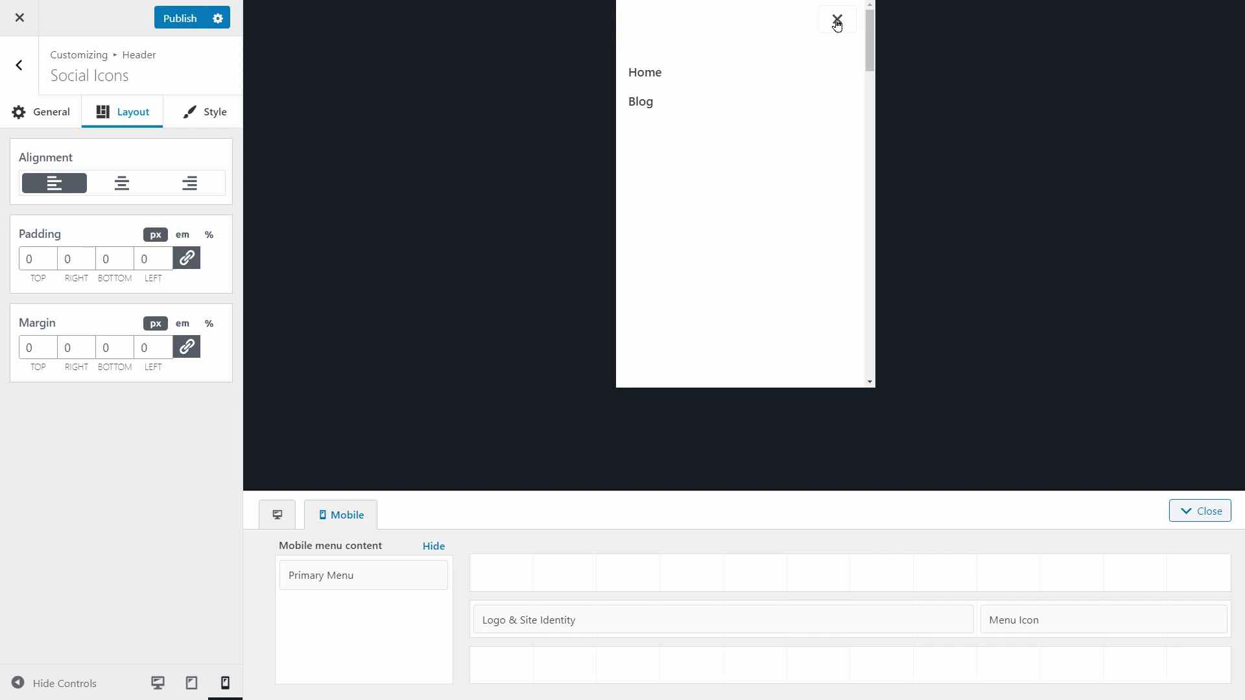
left_click(837, 21)
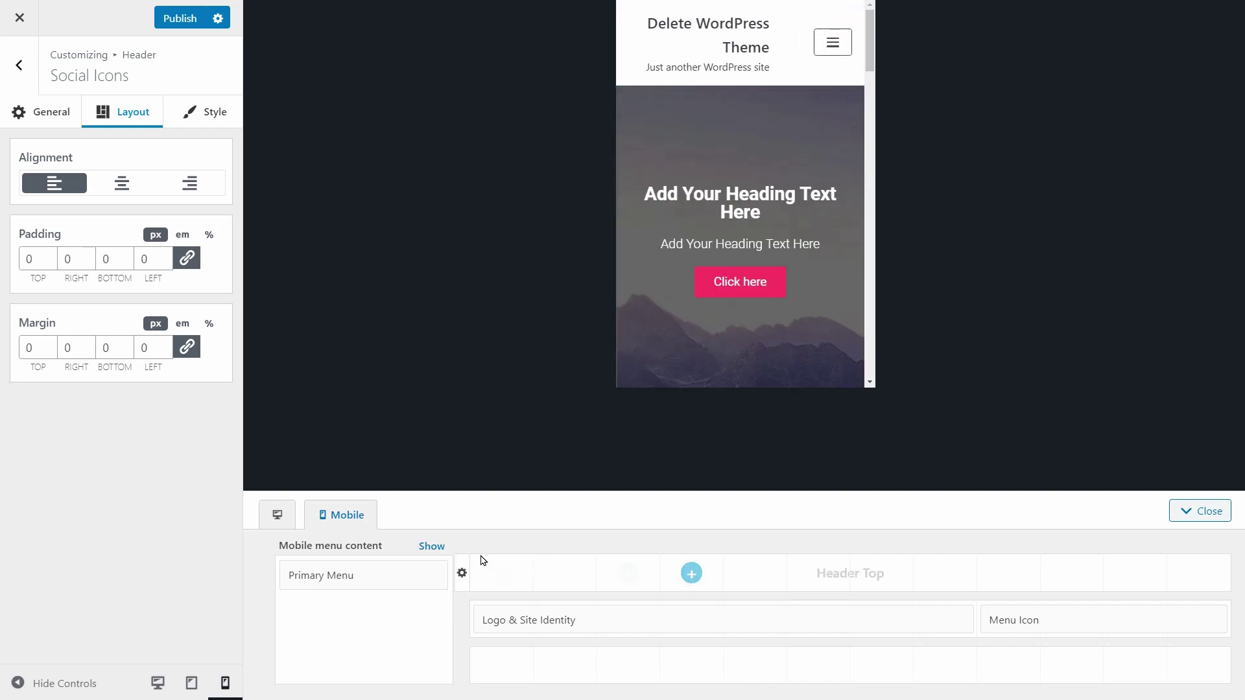
left_click(277, 515)
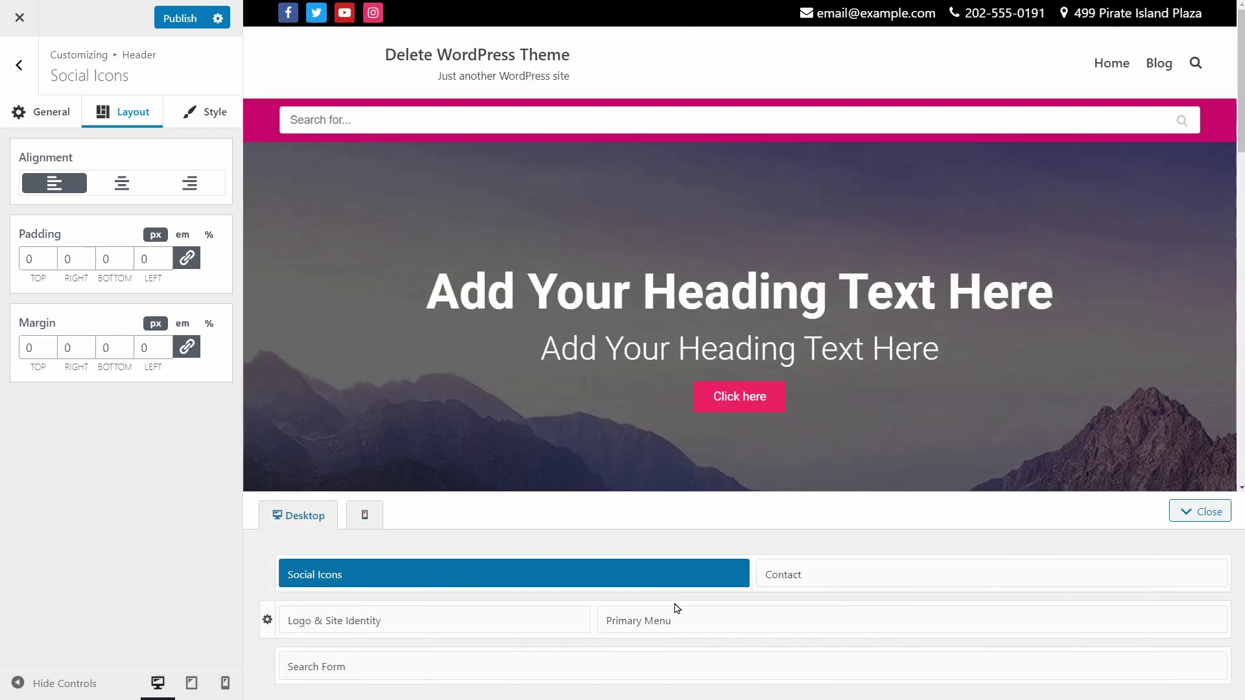